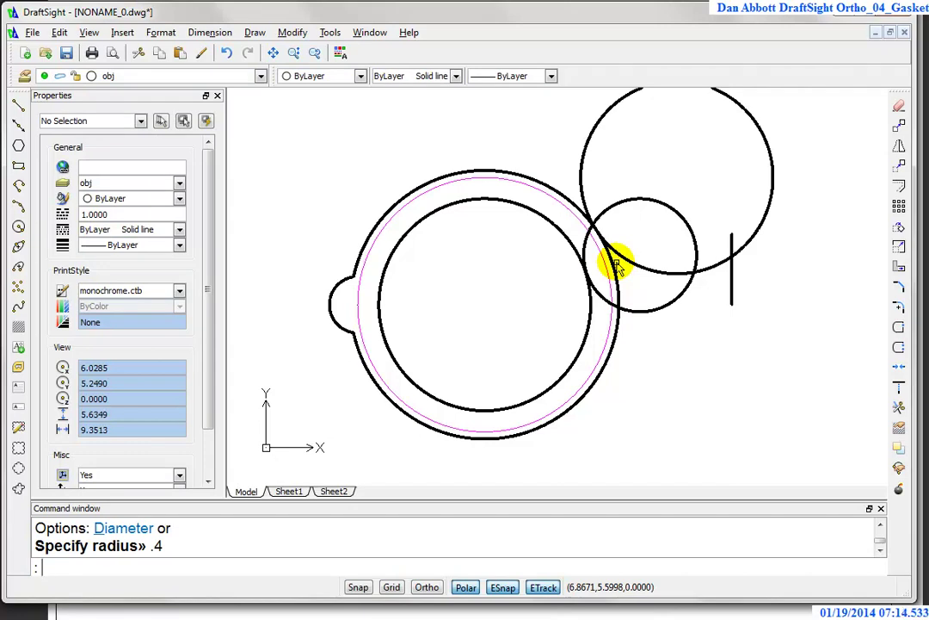
Step: Undo the oversized upper-right circle
{"action": "type", "text": "u"}
{"action": "key", "text": "Return"}
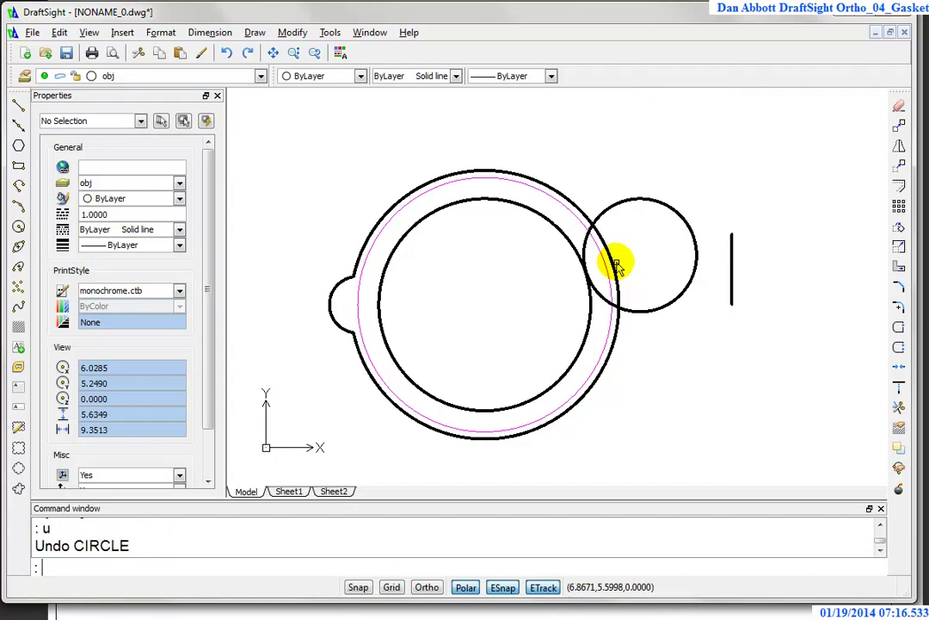
{"action": "key", "text": "Escape"}
{"action": "key", "text": "Escape"}
Step: Draw a radius 0.4 circle offset @.52,1.1 from the side circle's centre
{"action": "type", "text": "c"}
{"action": "key", "text": "Return"}
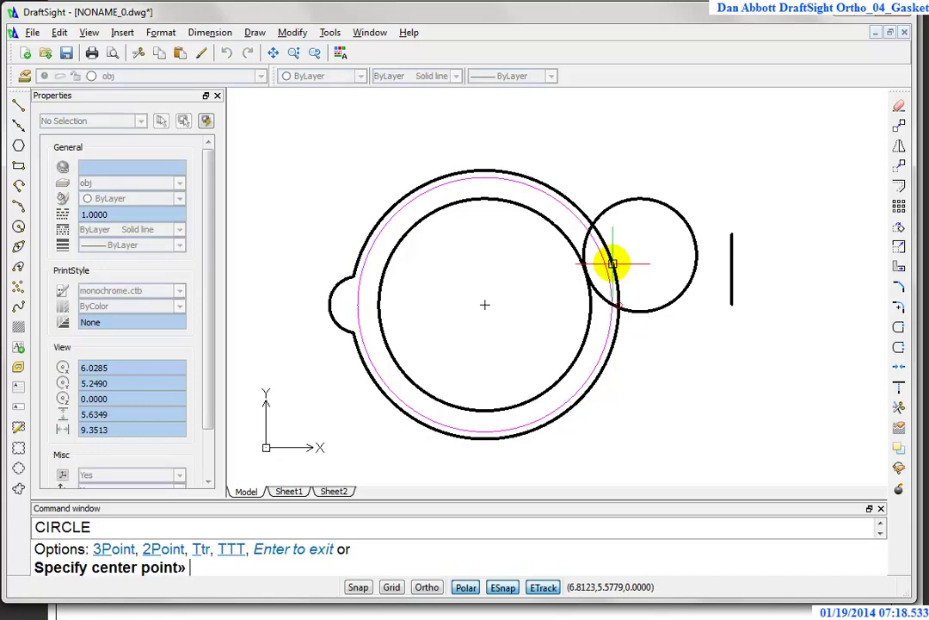
{"action": "type", "text": "from"}
{"action": "key", "text": "Return"}
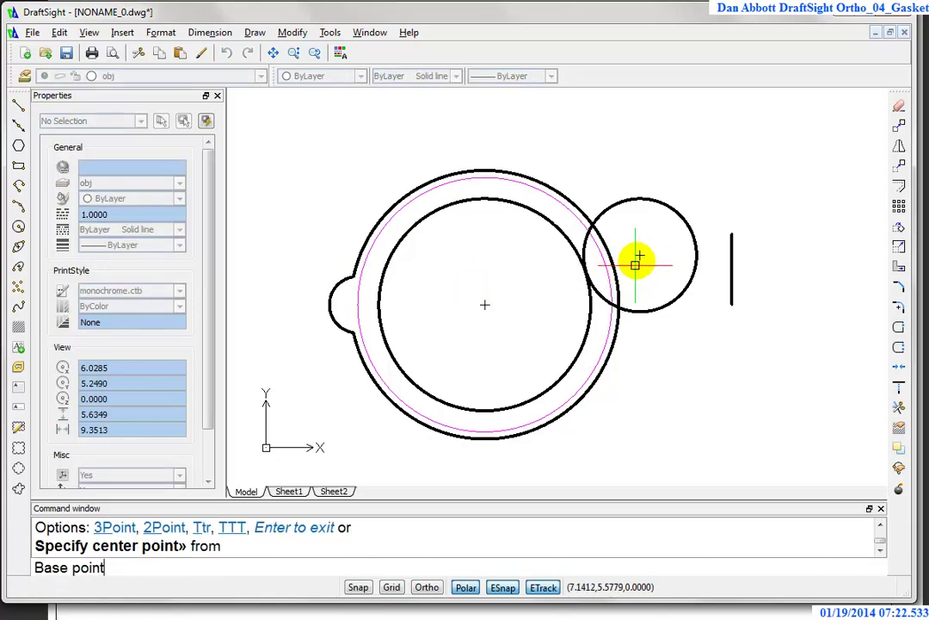
{"action": "left_click", "coordinate": [639, 253]}
{"action": "type", "text": "@.52,"}
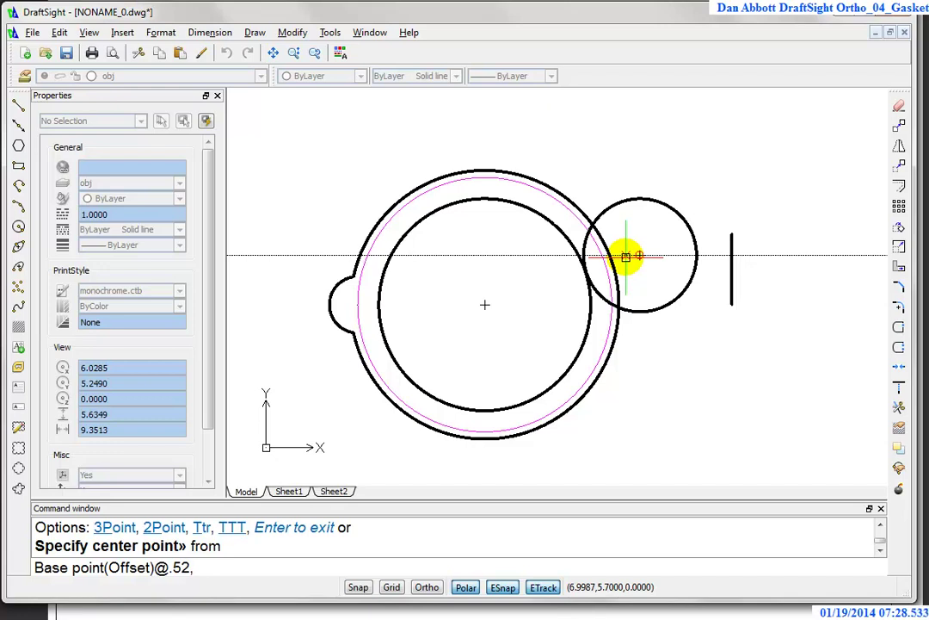
{"action": "type", "text": "1.1"}
{"action": "key", "text": "Return"}
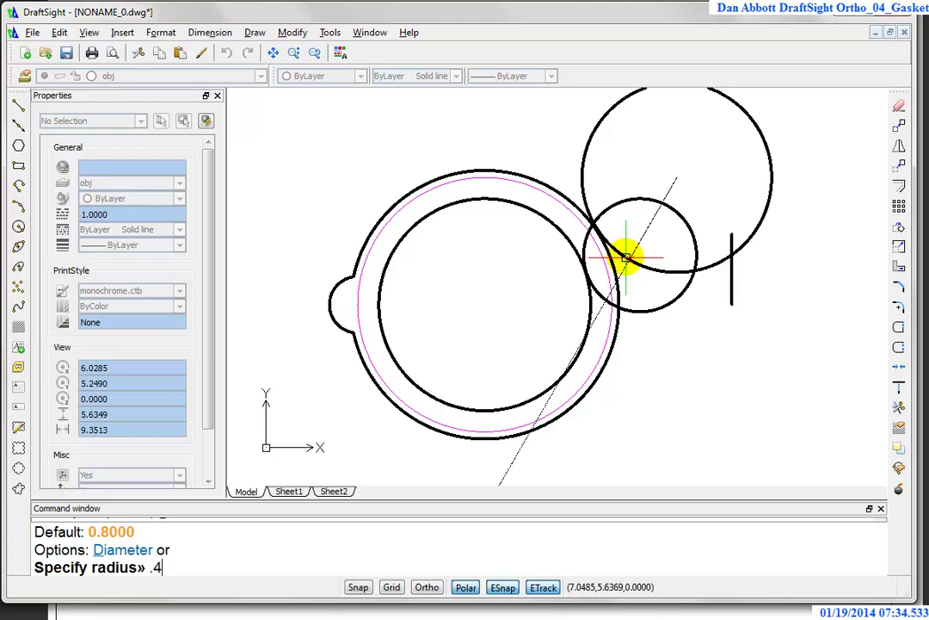
{"action": "key", "text": "Return"}
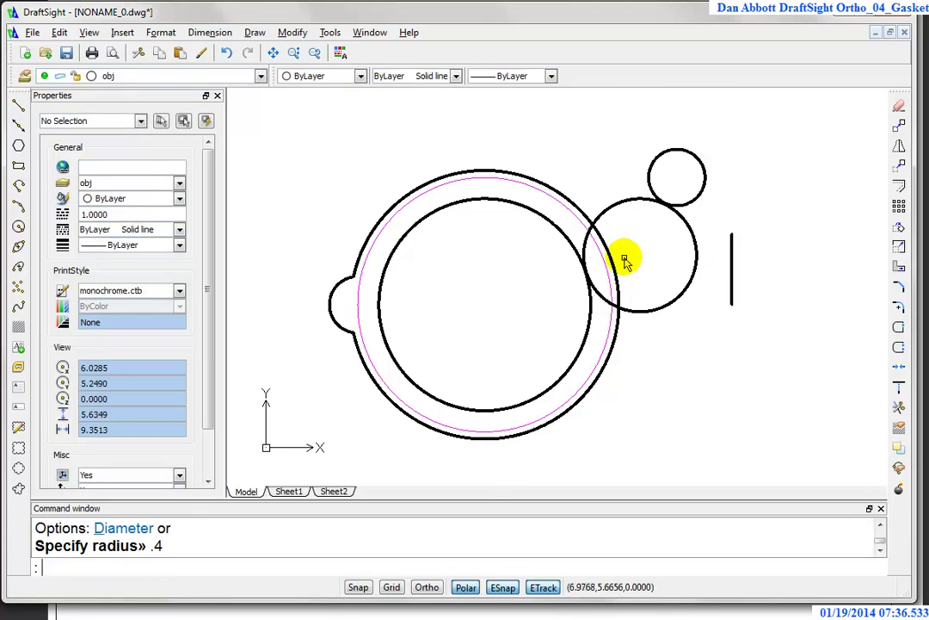
Step: Add a concentric 0.35-diameter hole at the same centre
{"action": "key", "text": "Return"}
{"action": "type", "text": "@"}
{"action": "key", "text": "Return"}
{"action": "type", "text": "d"}
{"action": "key", "text": "Return"}
{"action": "key", "text": "Return"}
{"action": "type", "text": ".35"}
{"action": "key", "text": "Return"}
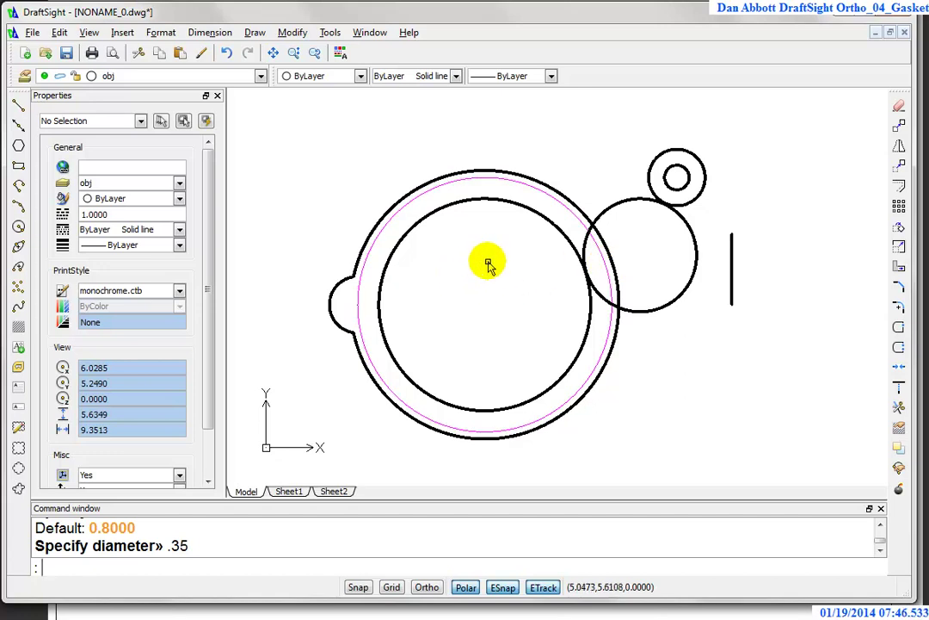
{"action": "scroll", "coordinate": [522, 207], "scroll_direction": "up", "scroll_amount": 1}
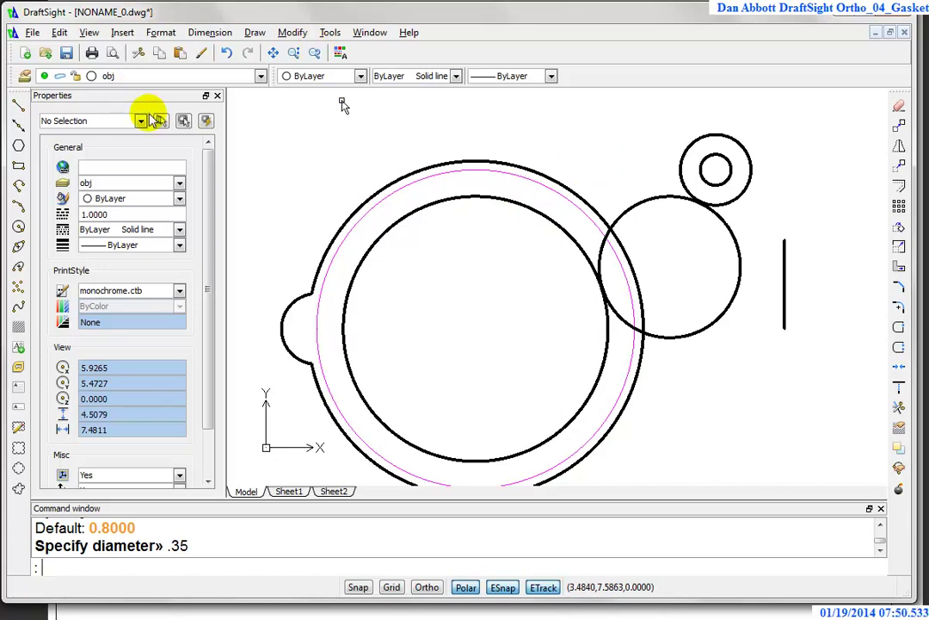
Step: Make cen the current layer and set polar tracking to a 30° increment
{"action": "left_click", "coordinate": [259, 77]}
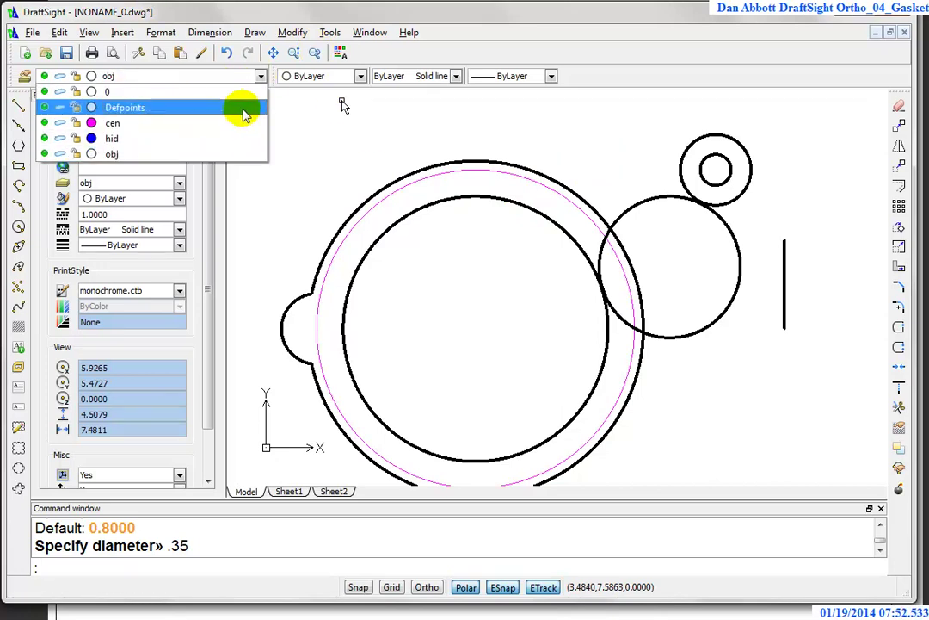
{"action": "left_click", "coordinate": [125, 124]}
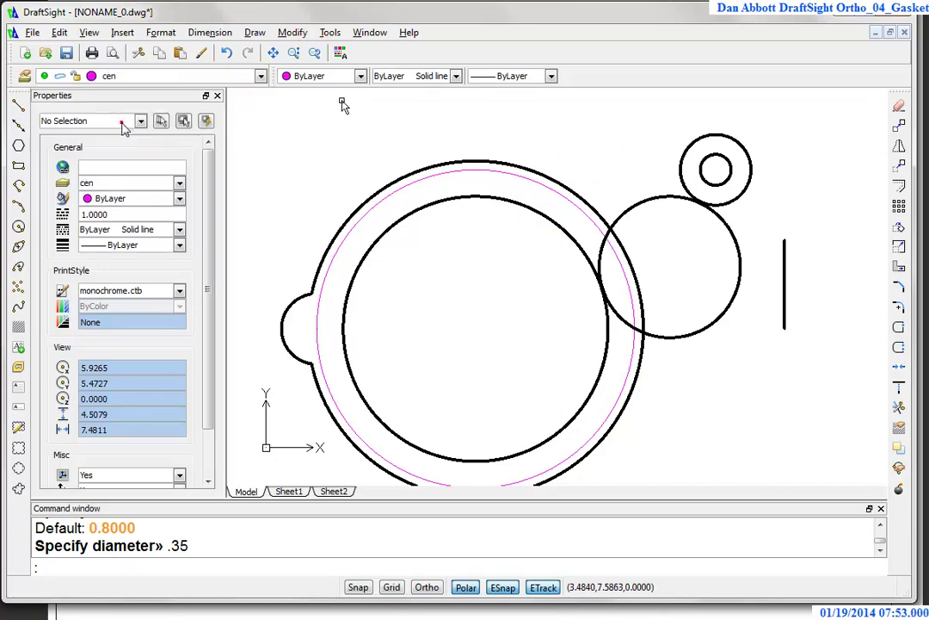
{"action": "left_click", "coordinate": [18, 102]}
{"action": "left_click", "coordinate": [475, 328]}
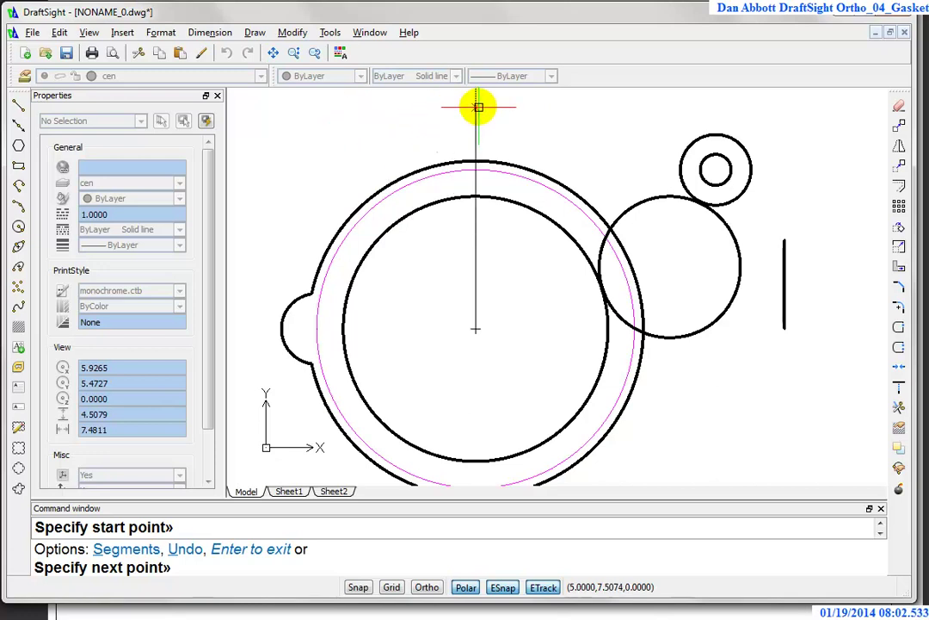
{"action": "right_click", "coordinate": [468, 586]}
{"action": "left_click", "coordinate": [490, 615]}
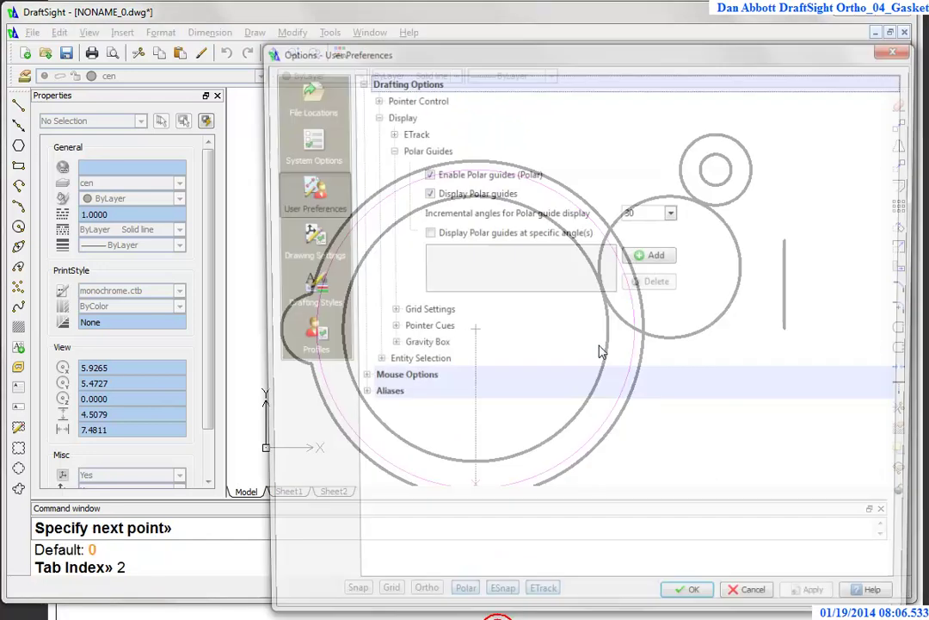
{"action": "left_click", "coordinate": [699, 607]}
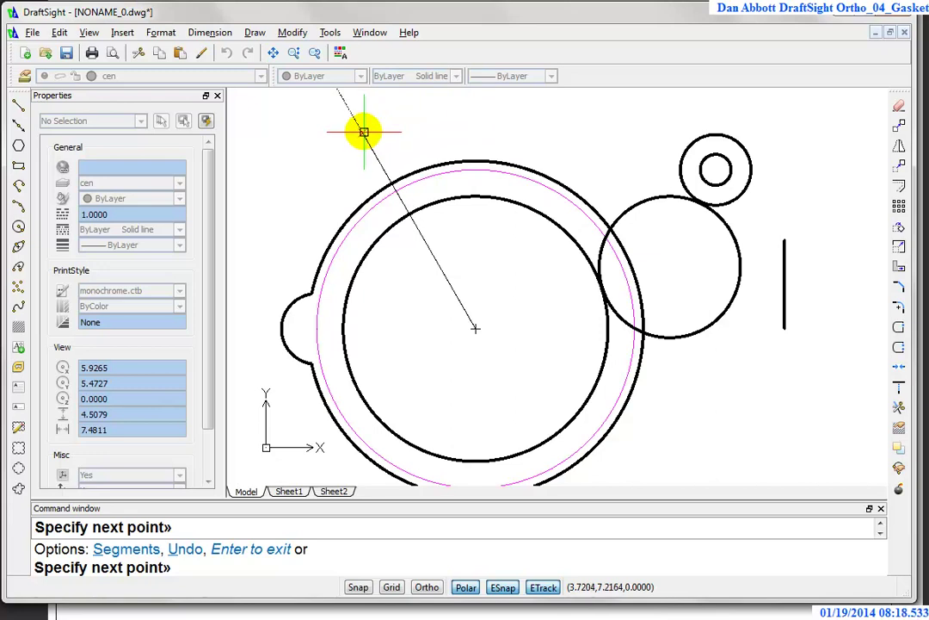
Step: Draw centerlines up-left and up-right from the main circle's centre at polar angles
{"action": "left_click", "coordinate": [379, 158]}
{"action": "key", "text": "Escape"}
{"action": "key", "text": "Return"}
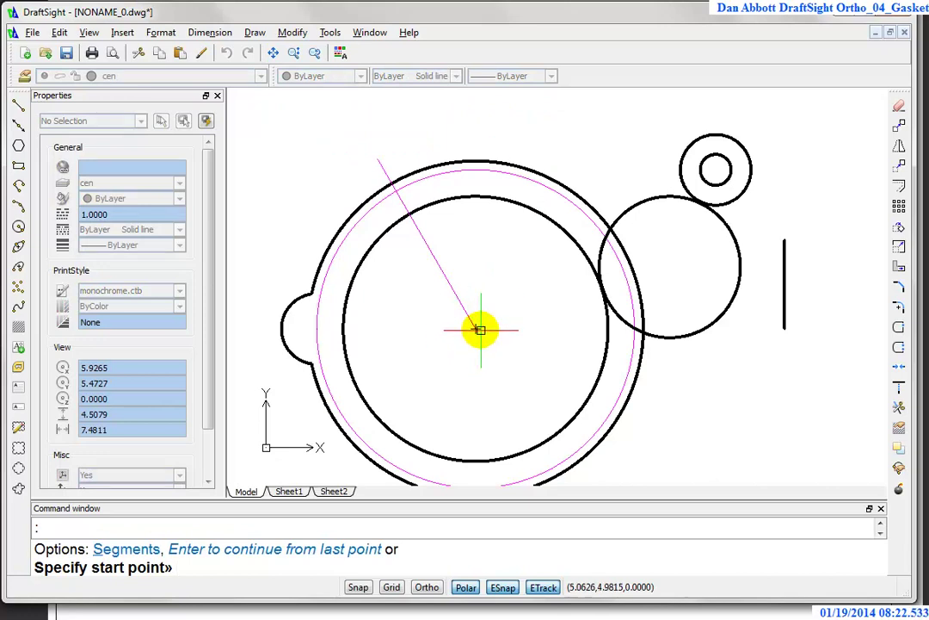
{"action": "left_click", "coordinate": [482, 327]}
{"action": "key", "text": "Escape"}
{"action": "key", "text": "Return"}
{"action": "left_click", "coordinate": [476, 327]}
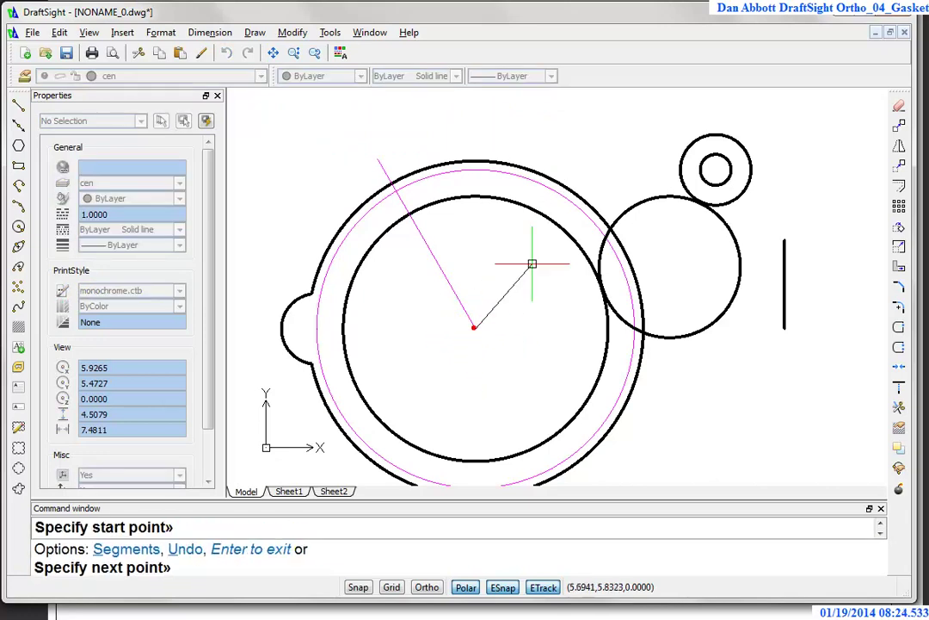
{"action": "left_click", "coordinate": [594, 110]}
{"action": "key", "text": "Escape"}
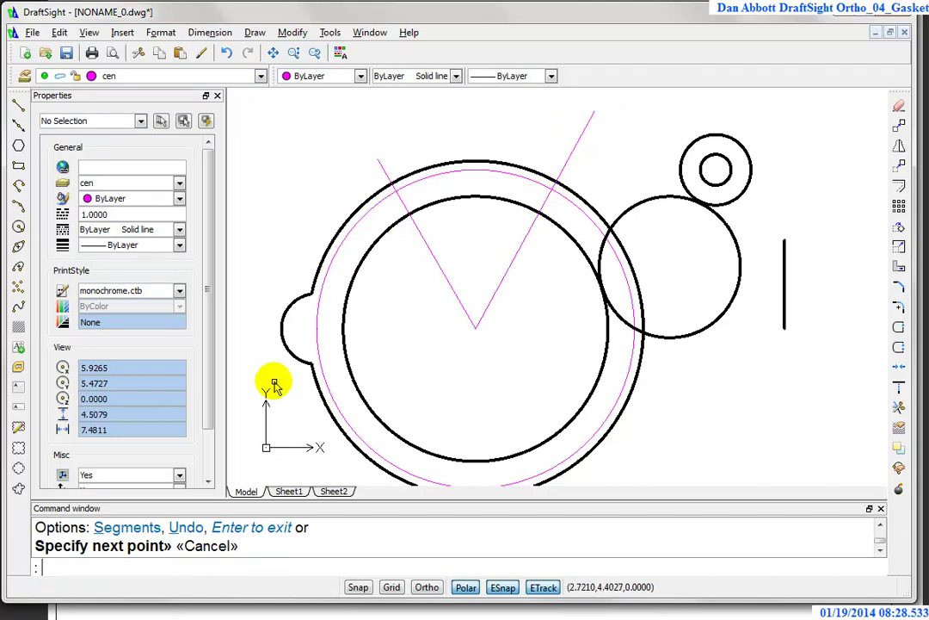
{"action": "type", "text": "c"}
{"action": "key", "text": "Return"}
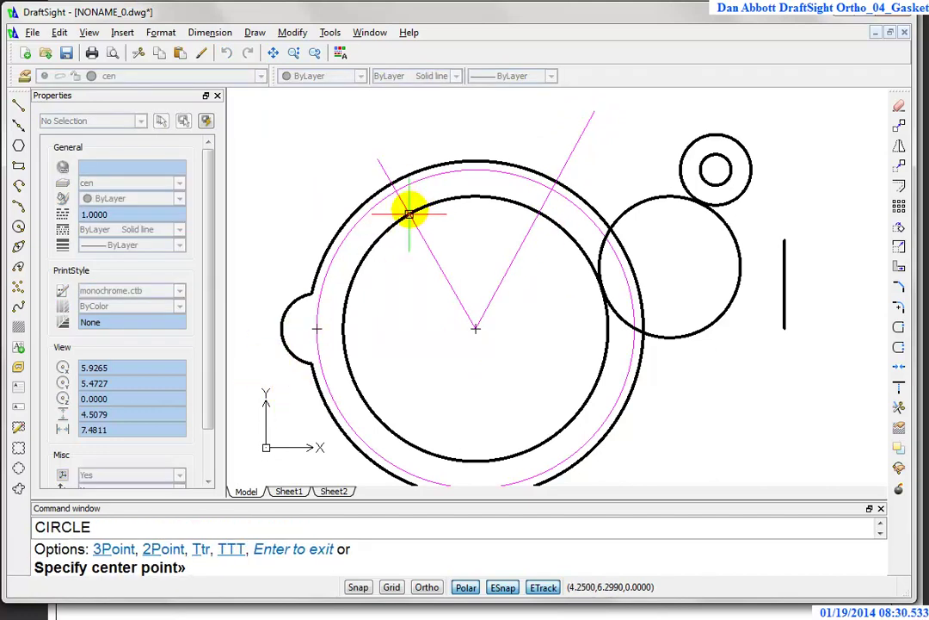
Step: Draw a radius 0.4 circle where the left centerline meets the bolt circle
{"action": "left_click", "coordinate": [396, 189]}
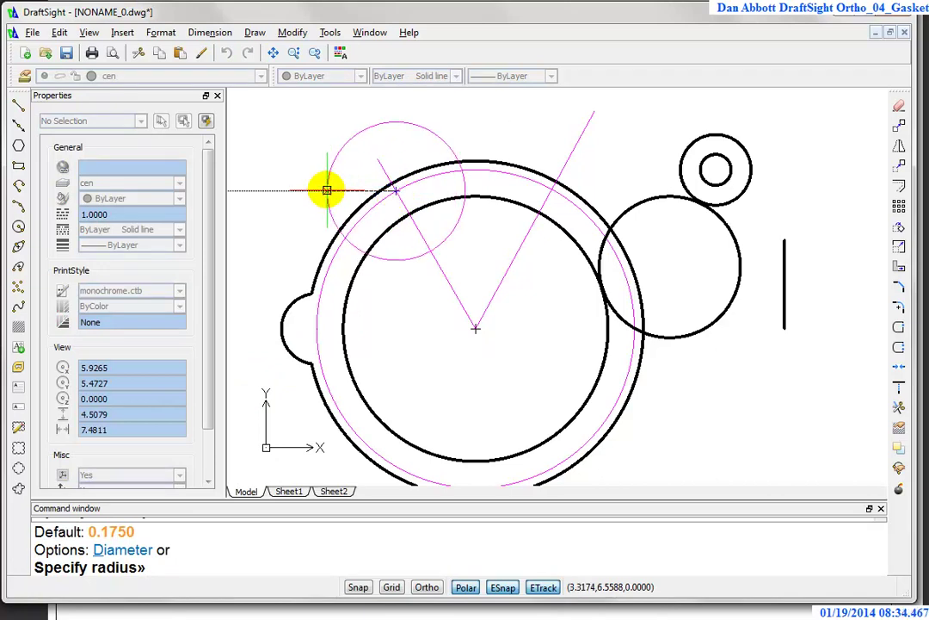
{"action": "type", "text": ".4"}
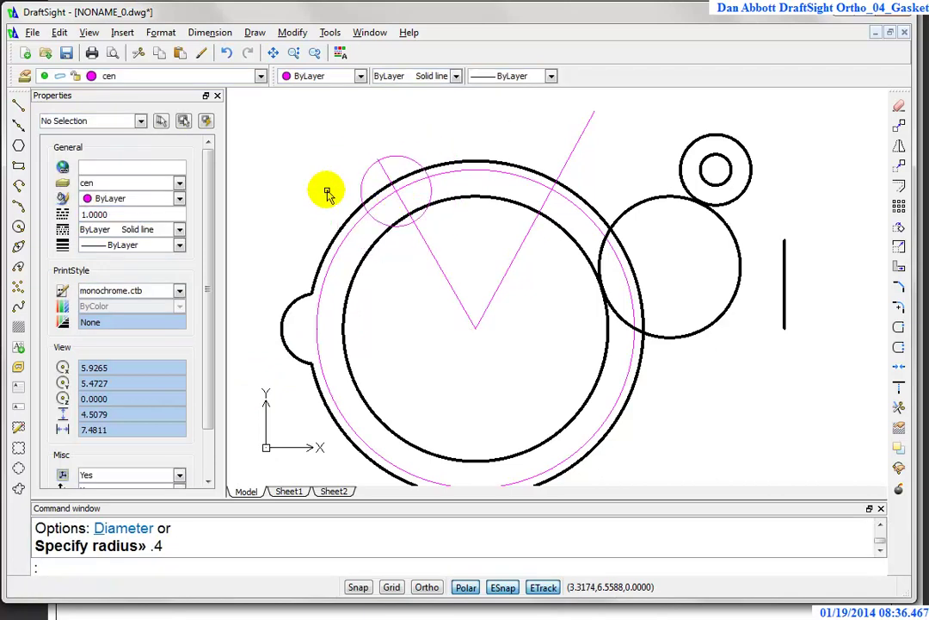
{"action": "key", "text": "Return"}
{"action": "type", "text": "@"}
{"action": "key", "text": "Return"}
{"action": "type", "text": "dius» d"}
{"action": "key", "text": "Return"}
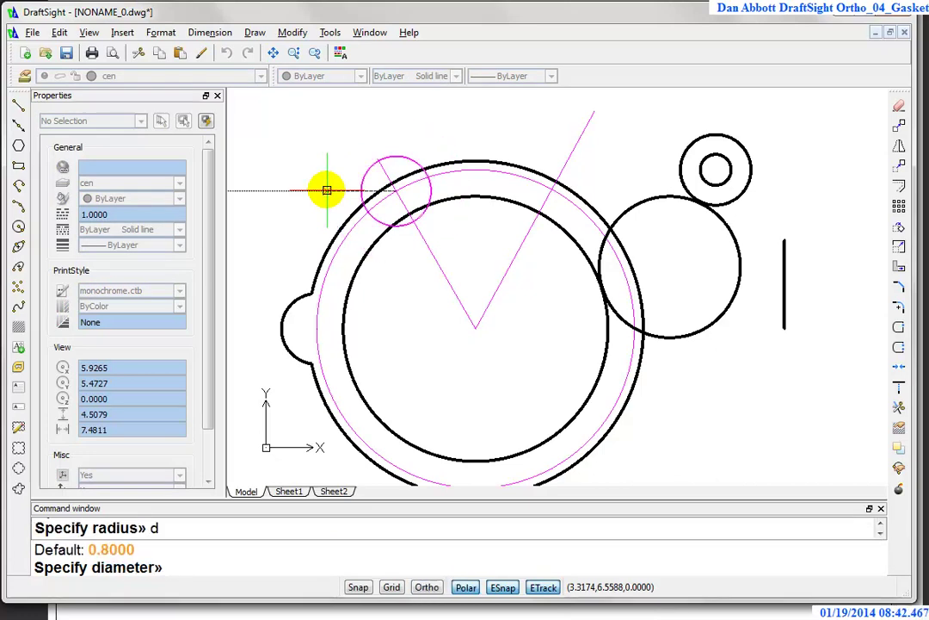
{"action": "key", "text": "Escape"}
{"action": "scroll", "coordinate": [361, 197], "scroll_direction": "up", "scroll_amount": 2}
Step: Move the new small circle onto the obj layer
{"action": "left_click", "coordinate": [362, 185]}
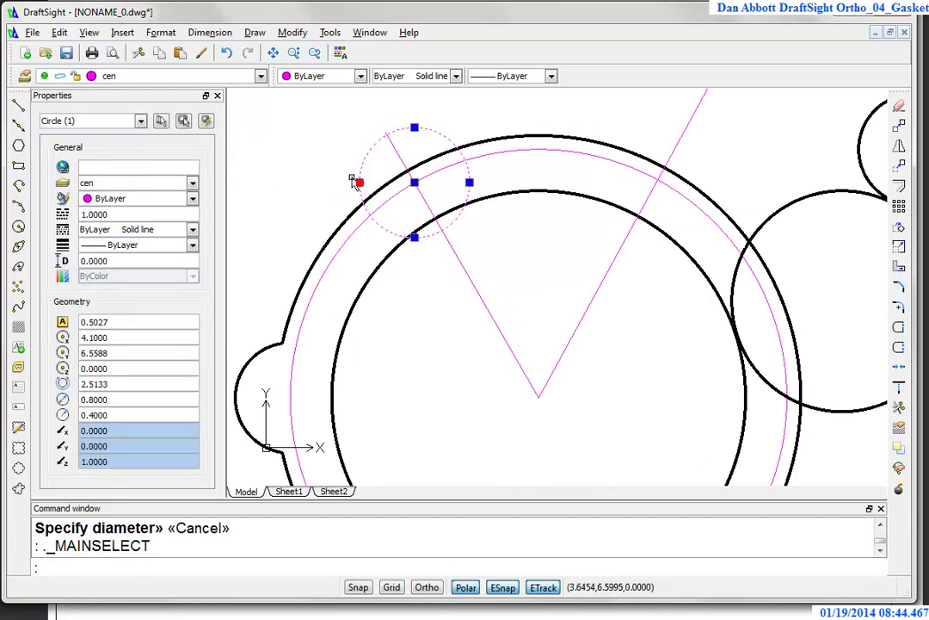
{"action": "left_click", "coordinate": [222, 77]}
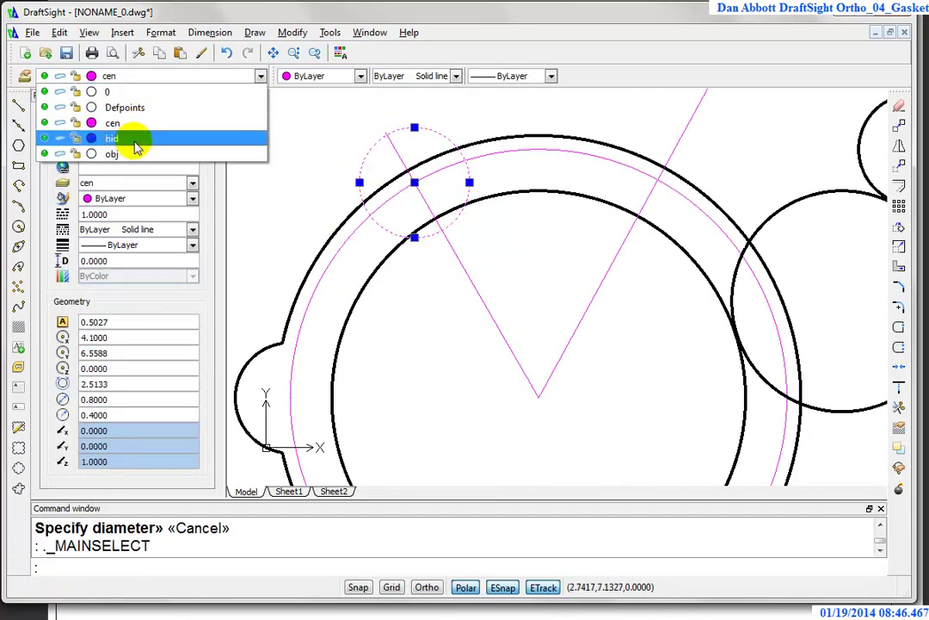
{"action": "left_click", "coordinate": [127, 154]}
{"action": "key", "text": "Escape"}
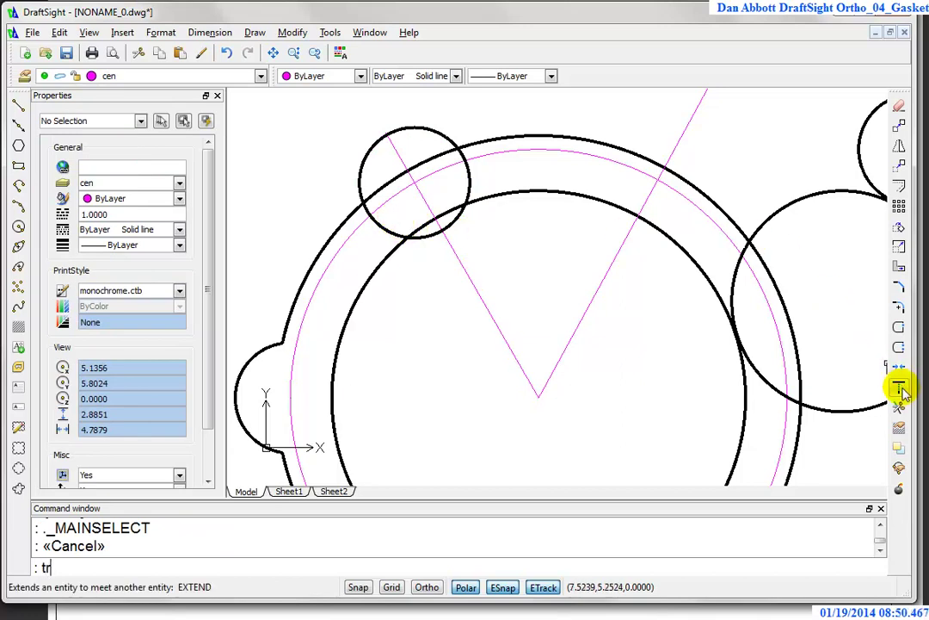
Step: Trim the outer outline and the small circle against each other to form the lobe
{"action": "type", "text": "tr"}
{"action": "key", "text": "Return"}
{"action": "left_click", "coordinate": [428, 159]}
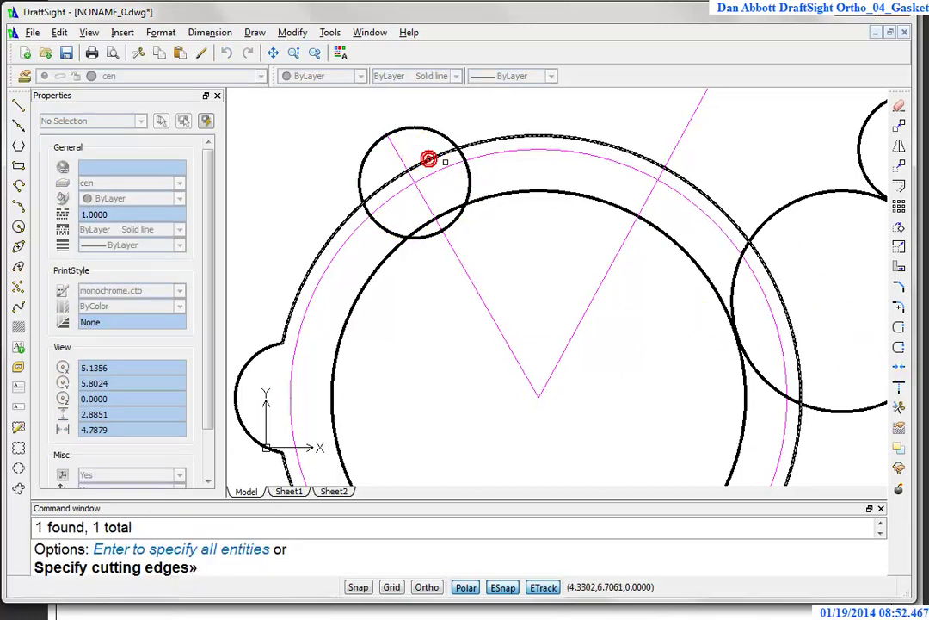
{"action": "left_click", "coordinate": [452, 153]}
{"action": "key", "text": "Return"}
{"action": "left_click", "coordinate": [429, 158]}
{"action": "left_click", "coordinate": [465, 155]}
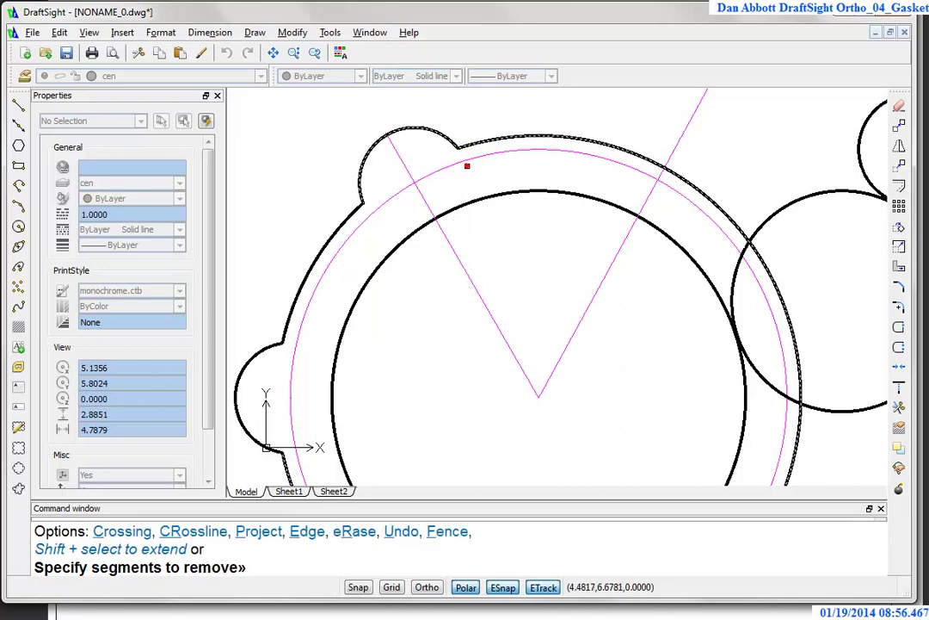
{"action": "key", "text": "Escape"}
{"action": "scroll", "coordinate": [571, 296], "scroll_direction": "down", "scroll_amount": 4}
{"action": "scroll", "coordinate": [568, 314], "scroll_direction": "up", "scroll_amount": 1}
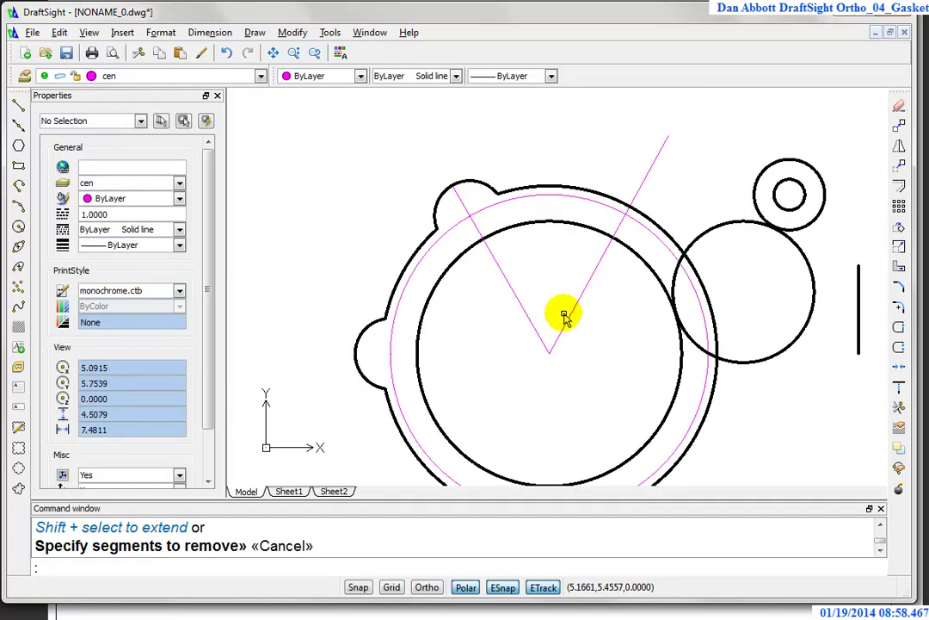
{"action": "type", "text": "mi"}
{"action": "key", "text": "Return"}
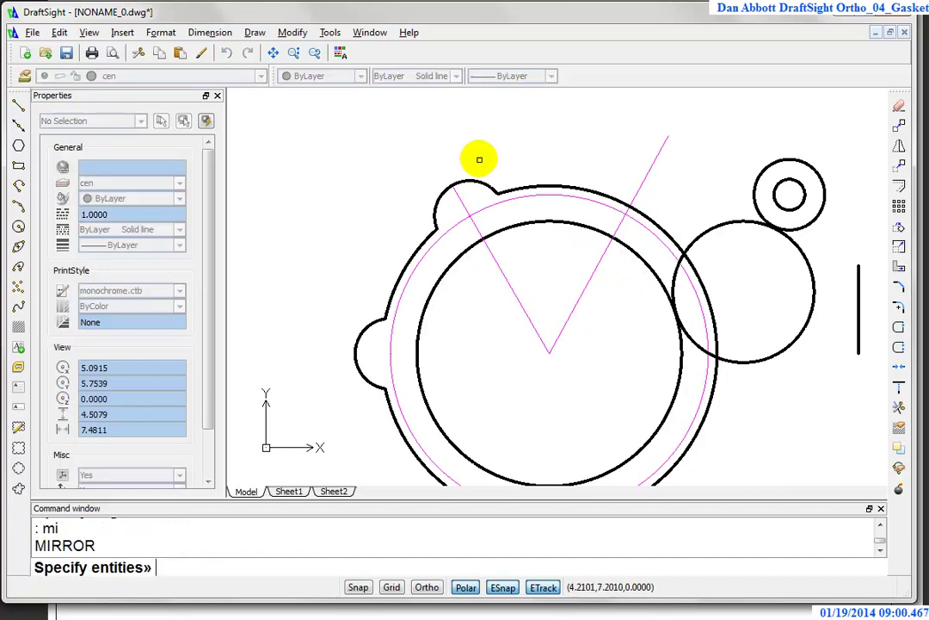
Step: Mirror the lobe arc across the horizontal through the main centre, keeping the original
{"action": "left_click", "coordinate": [479, 173]}
{"action": "right_click", "coordinate": [576, 348]}
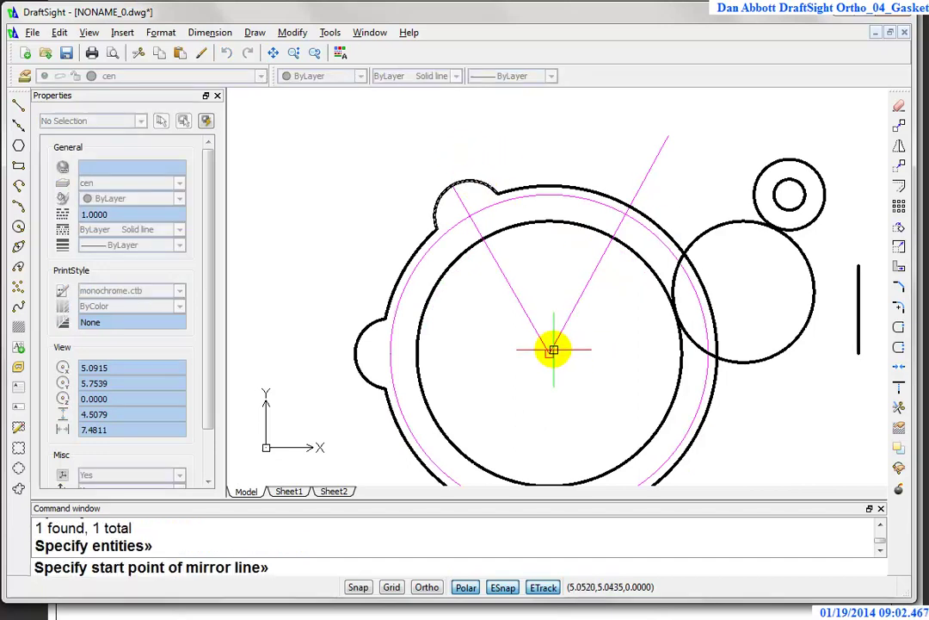
{"action": "left_click", "coordinate": [550, 349]}
{"action": "left_click", "coordinate": [644, 355]}
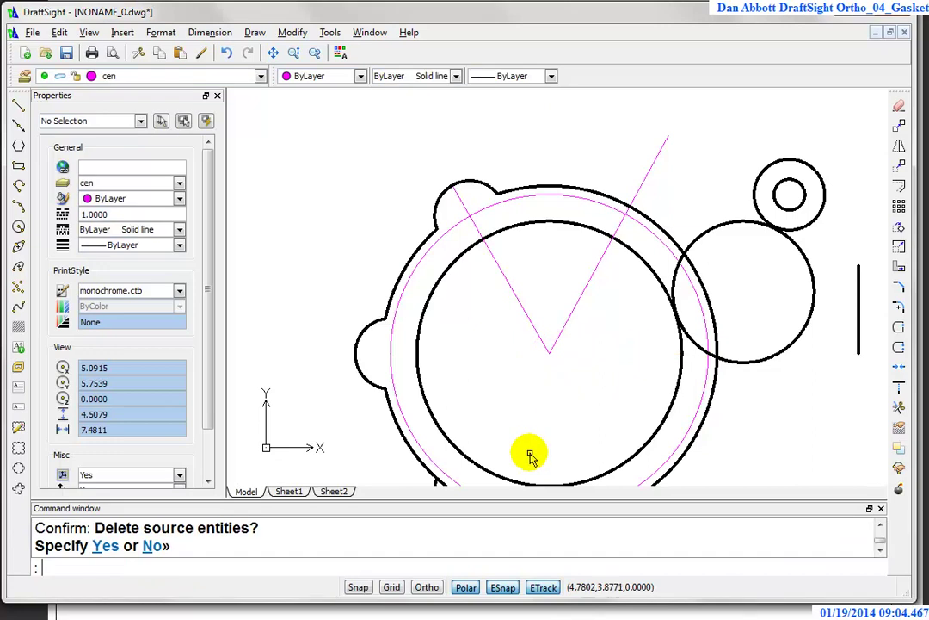
{"action": "middle_click_drag", "start_coordinate": [531, 450], "coordinate": [539, 388]}
{"action": "scroll", "coordinate": [477, 394], "scroll_direction": "up", "scroll_amount": 5}
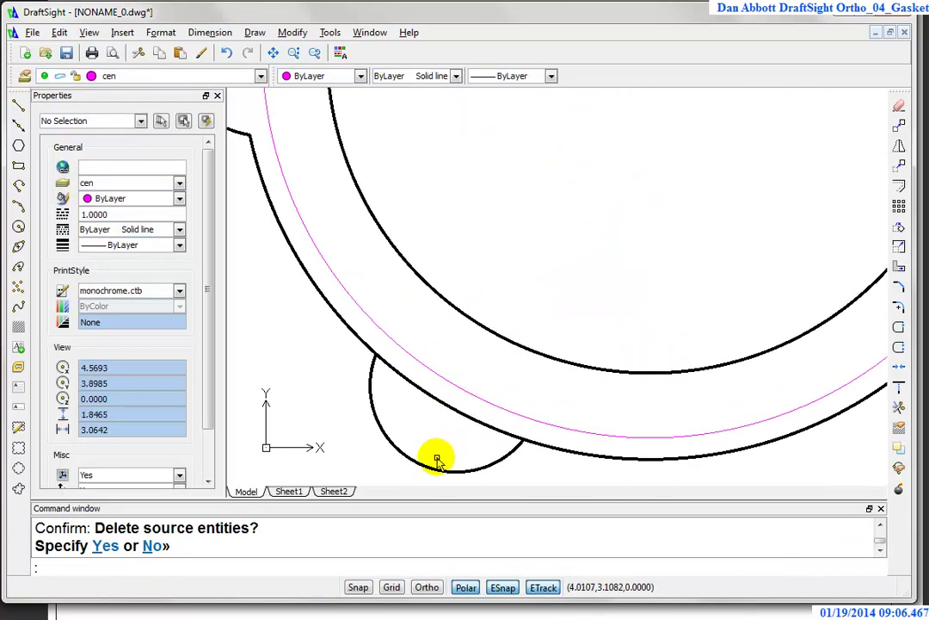
{"action": "key", "text": "Return"}
{"action": "key", "text": "Escape"}
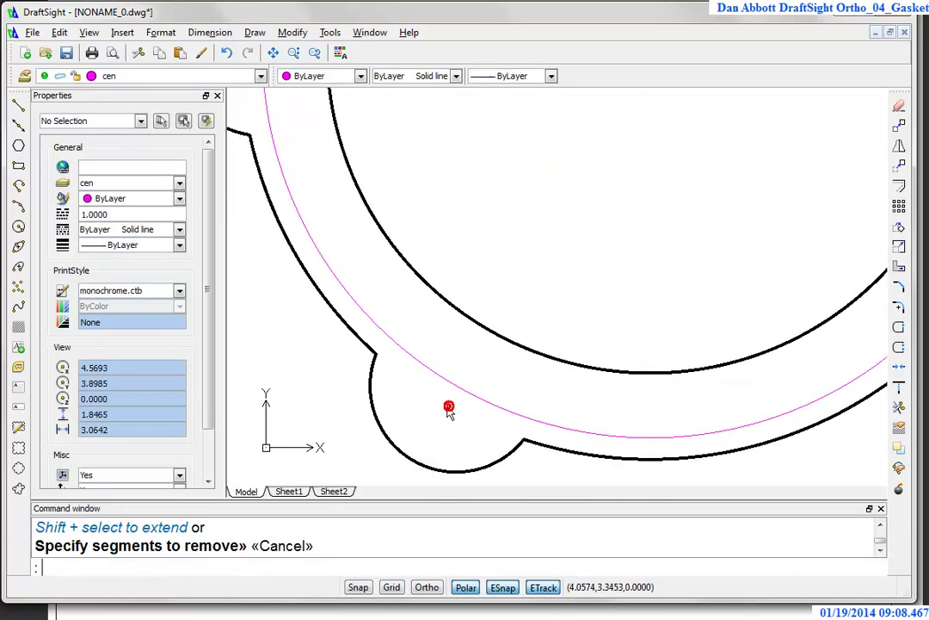
{"action": "scroll", "coordinate": [515, 282], "scroll_direction": "down", "scroll_amount": 5}
{"action": "mouse_move", "coordinate": [546, 172]}
{"action": "middle_mouse_down"}
{"action": "mouse_move", "coordinate": [598, 193]}
{"action": "mouse_move", "coordinate": [556, 224]}
{"action": "mouse_move", "coordinate": [473, 213]}
{"action": "middle_mouse_up"}
{"action": "scroll", "coordinate": [506, 209], "scroll_direction": "up", "scroll_amount": 1}
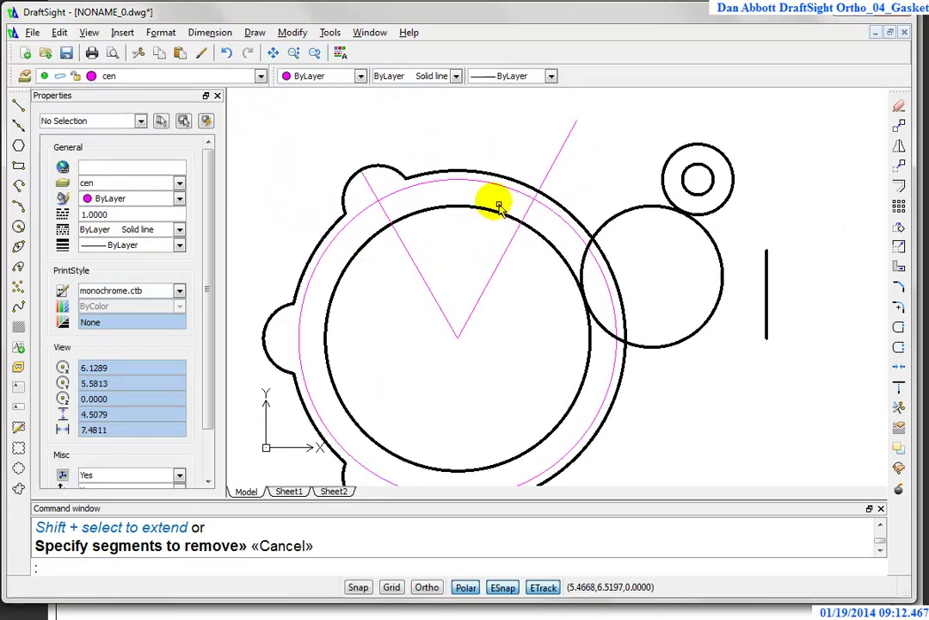
{"action": "scroll", "coordinate": [691, 190], "scroll_direction": "up", "scroll_amount": 2}
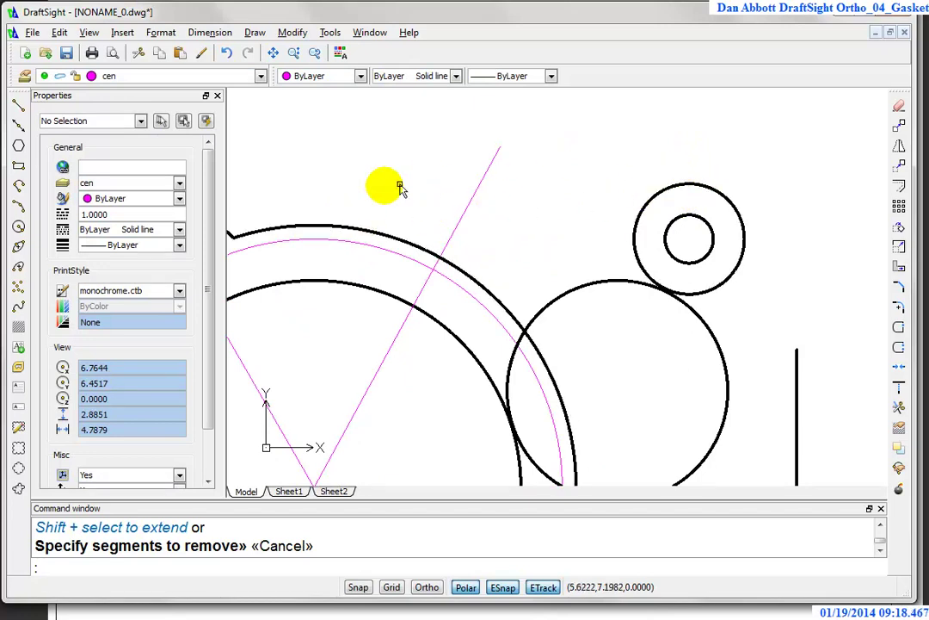
Step: Draw a line tangent to both the small boss circle and the gasket's outer arc
{"action": "left_click", "coordinate": [18, 104]}
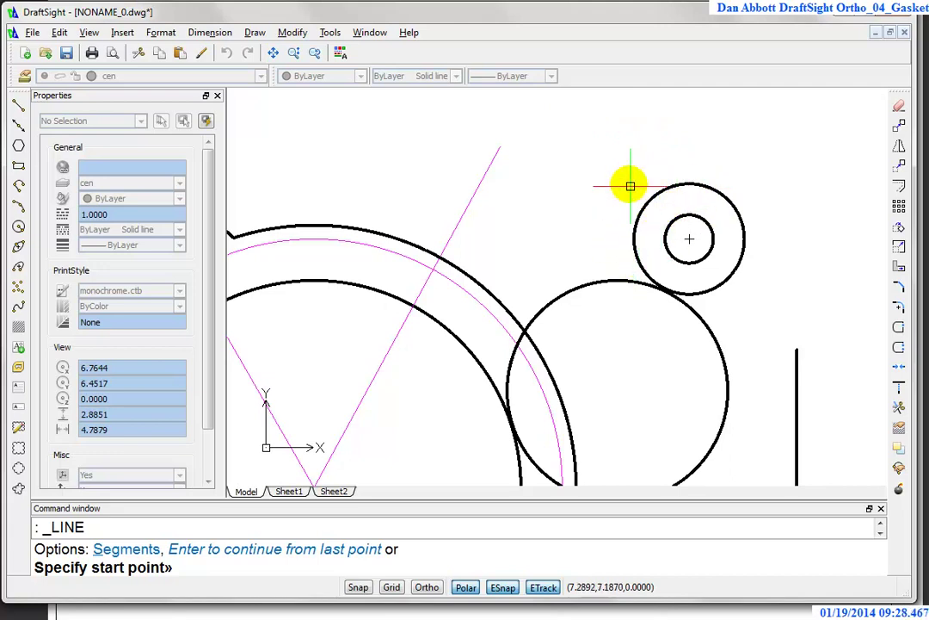
{"action": "key", "text": "F8"}
{"action": "right_click", "coordinate": [566, 150], "text": "shift"}
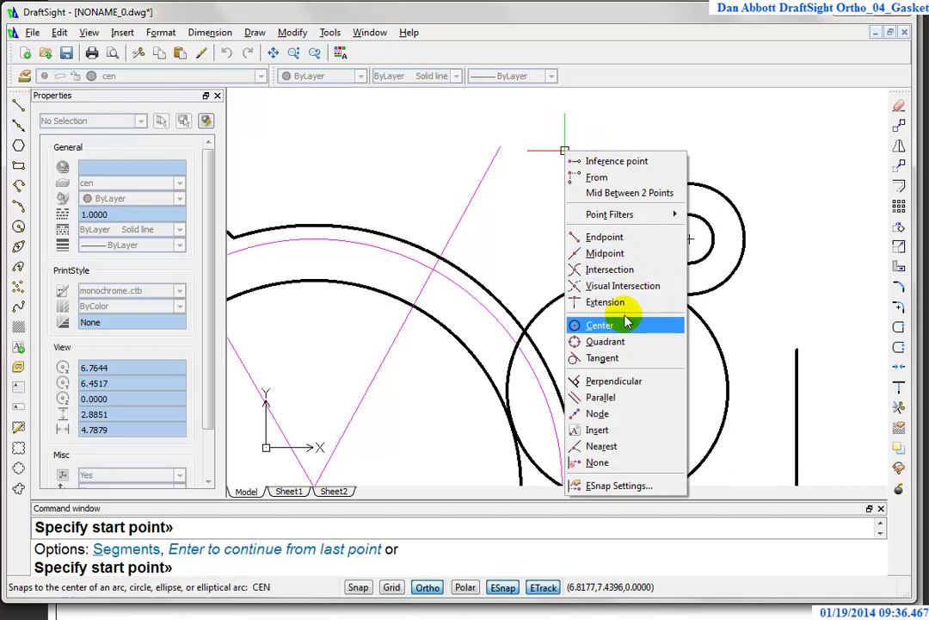
{"action": "left_click", "coordinate": [605, 360]}
{"action": "key", "text": "F10"}
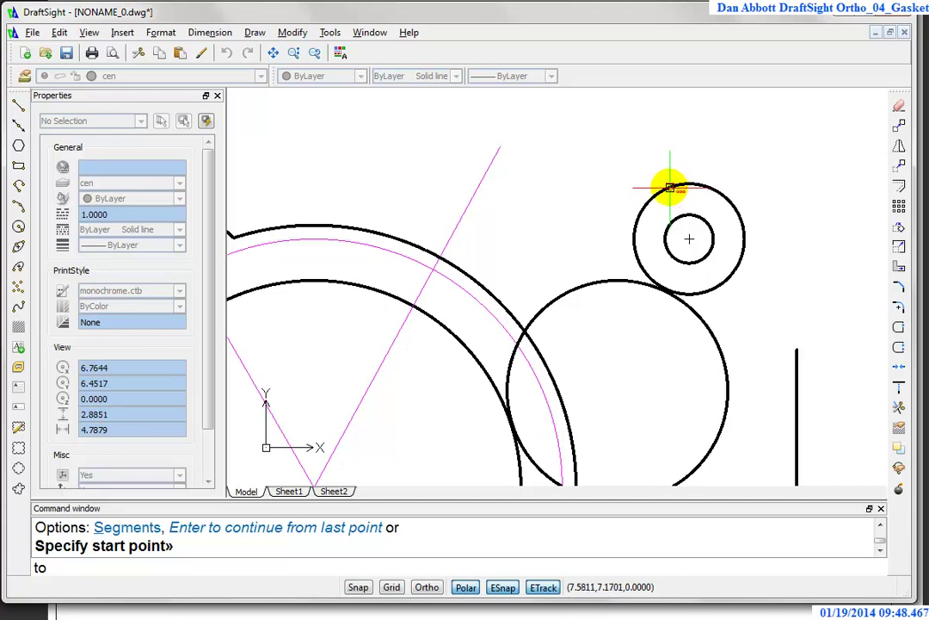
{"action": "left_click", "coordinate": [669, 188]}
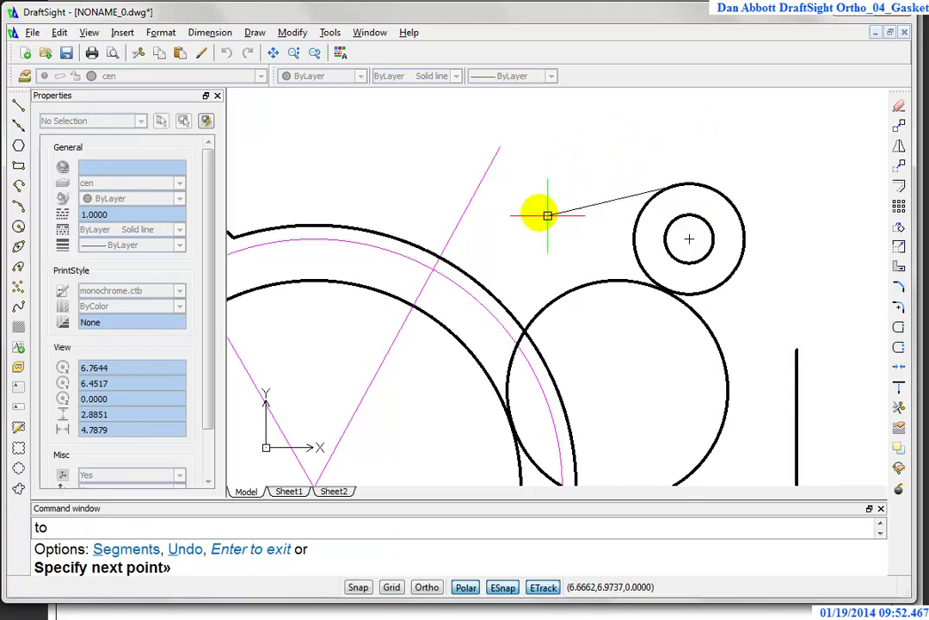
{"action": "right_click", "coordinate": [351, 177], "text": "shift"}
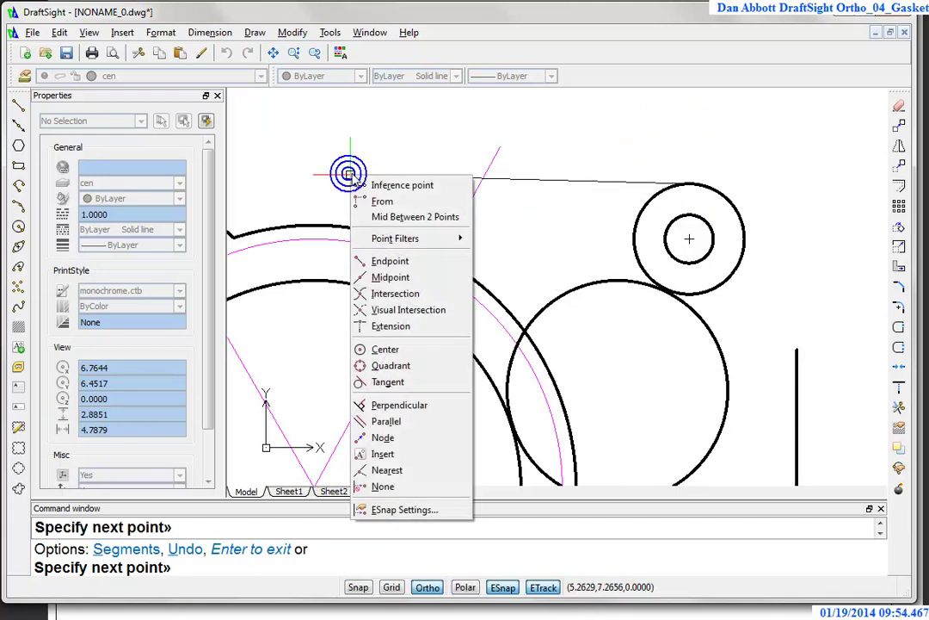
{"action": "left_click", "coordinate": [387, 383]}
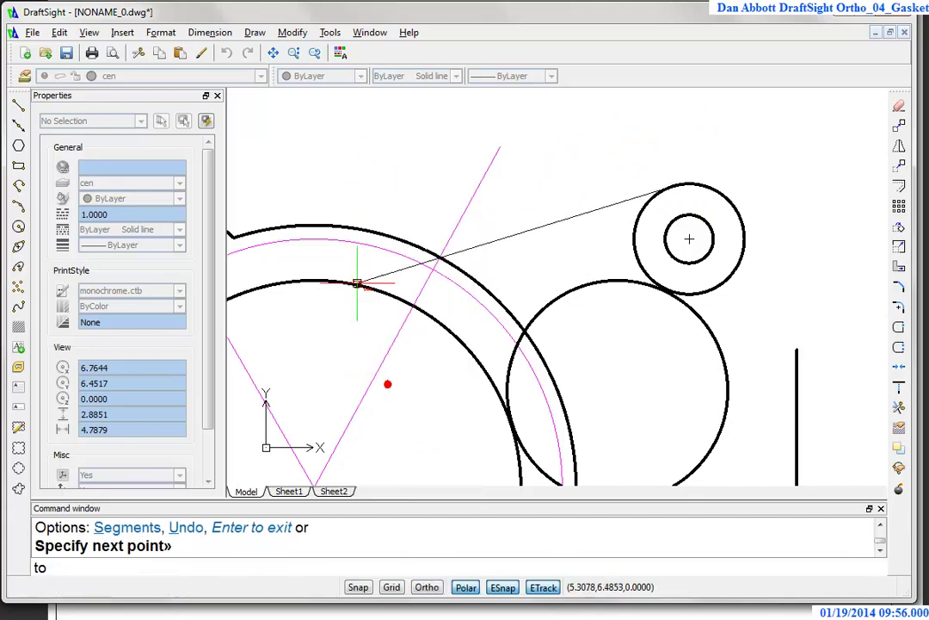
{"action": "left_click", "coordinate": [322, 223]}
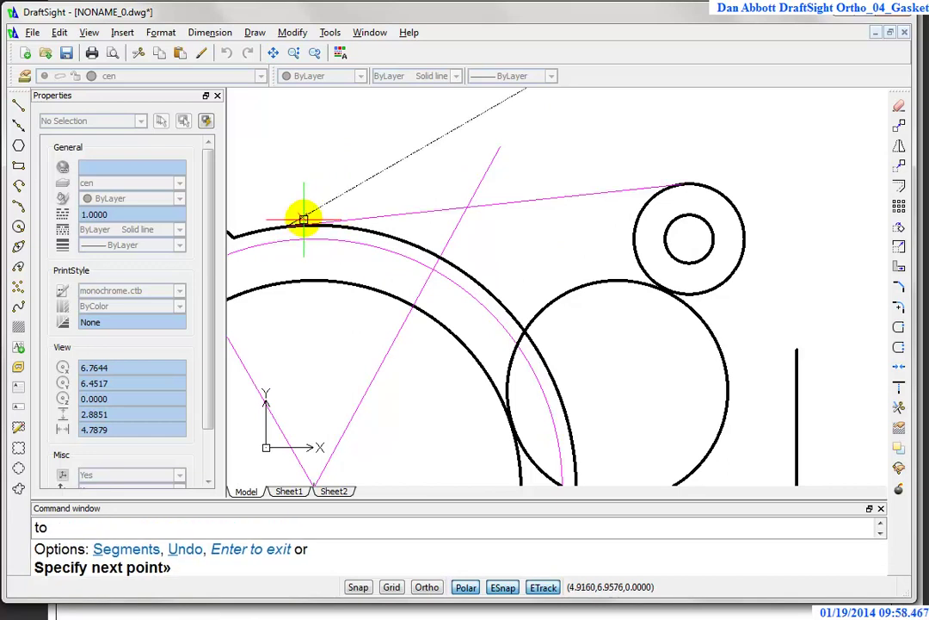
{"action": "key", "text": "Escape"}
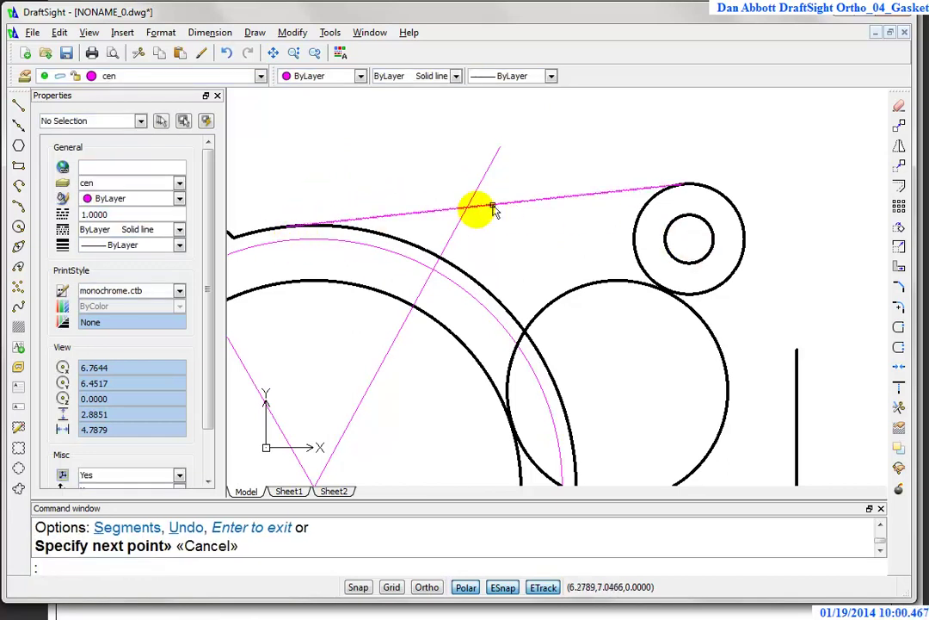
{"action": "key", "text": "Escape"}
Step: Move the tangent line onto layer obj and make obj the current layer
{"action": "left_click", "coordinate": [505, 204]}
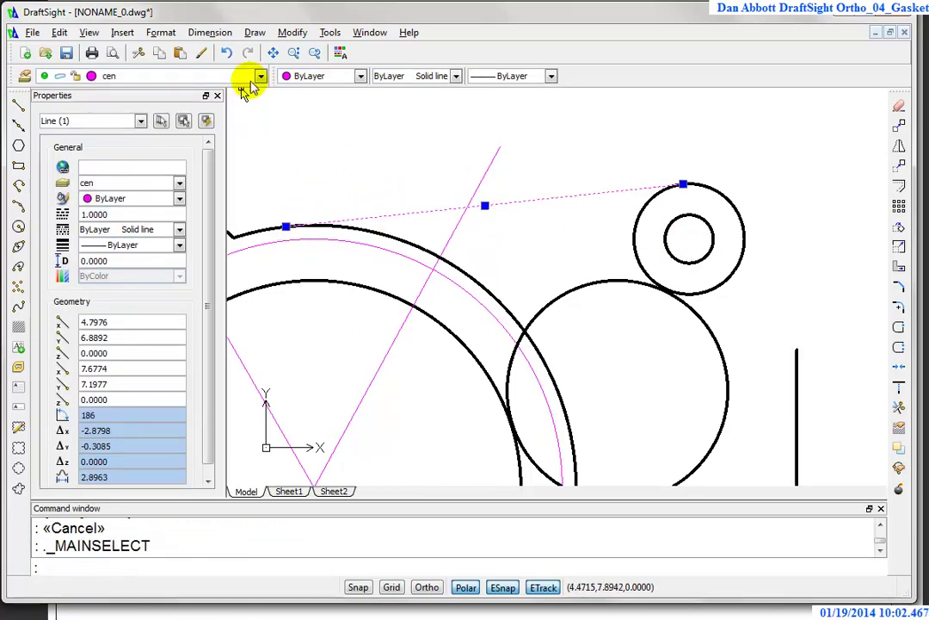
{"action": "left_click", "coordinate": [260, 76]}
{"action": "left_click", "coordinate": [140, 155]}
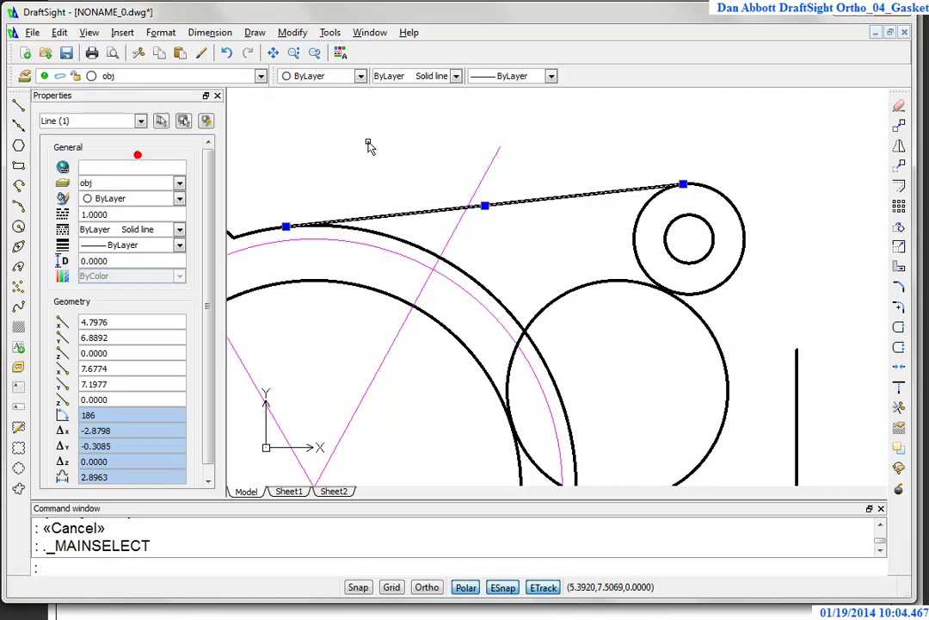
{"action": "key", "text": "Escape"}
{"action": "left_click", "coordinate": [260, 75]}
{"action": "left_click", "coordinate": [117, 153]}
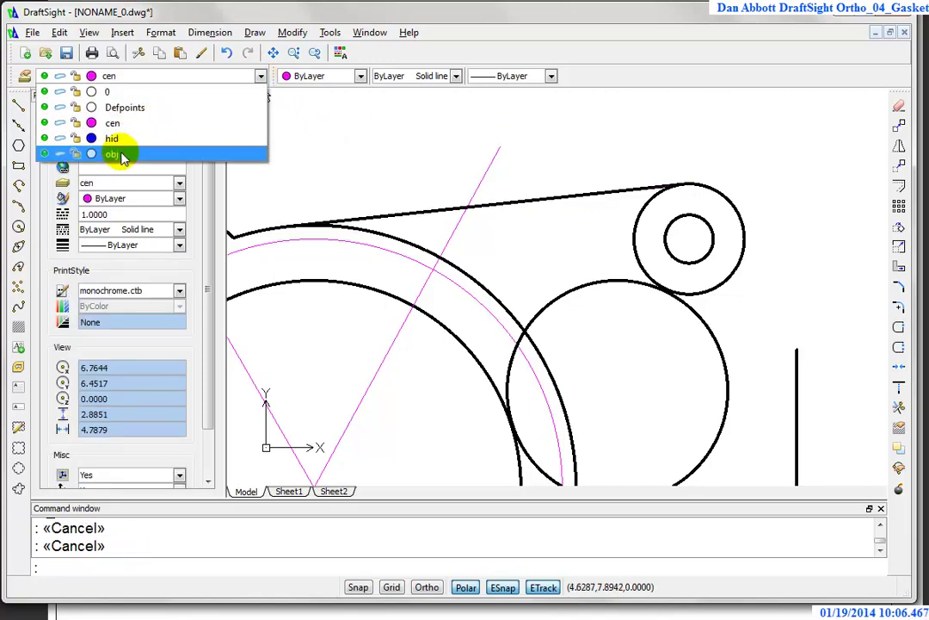
{"action": "scroll", "coordinate": [687, 284], "scroll_direction": "up", "scroll_amount": 2}
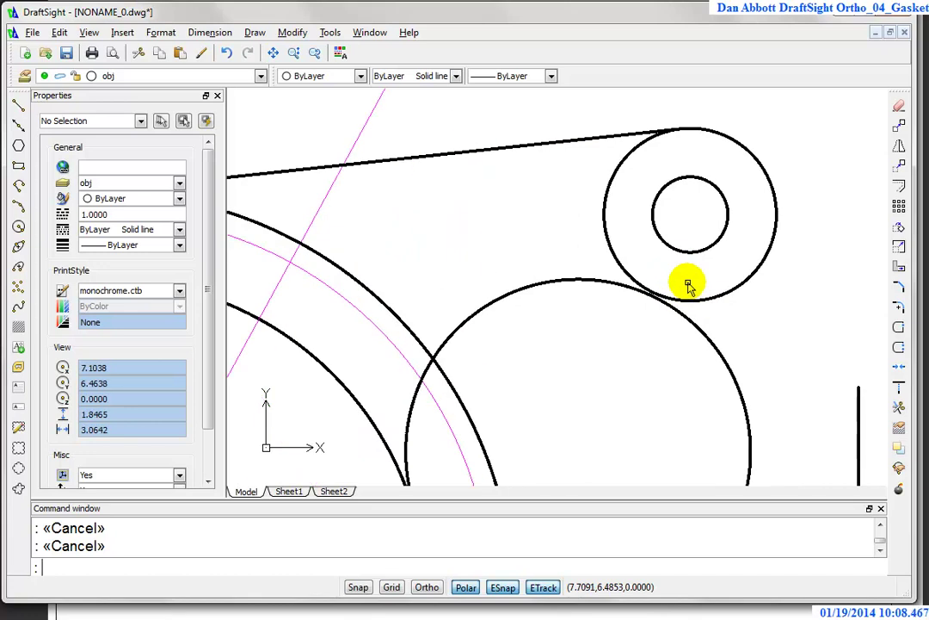
Step: Draw a line from the vertical edge's top end tangent to the small boss circle
{"action": "left_click", "coordinate": [18, 105]}
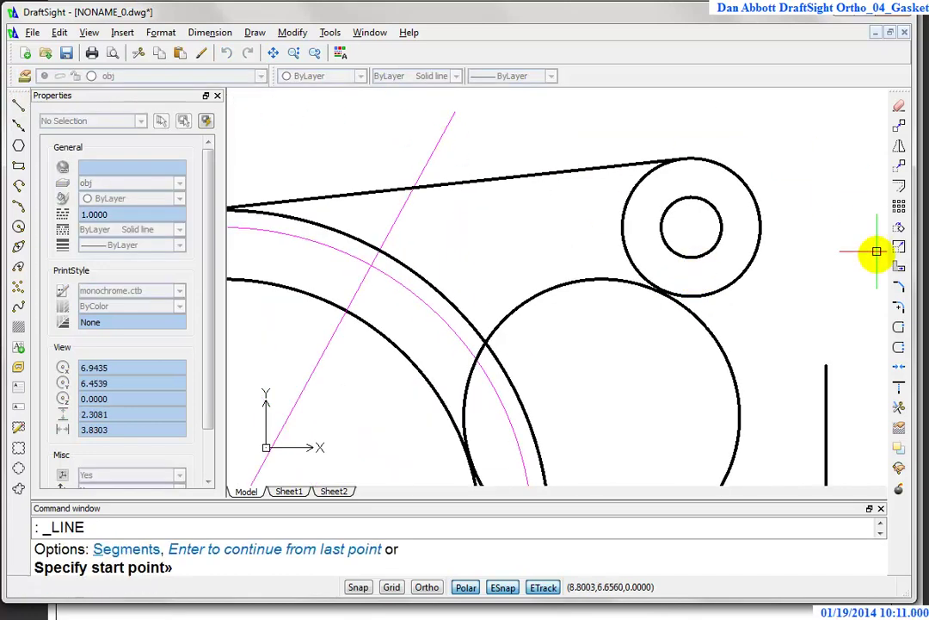
{"action": "left_click", "coordinate": [826, 366]}
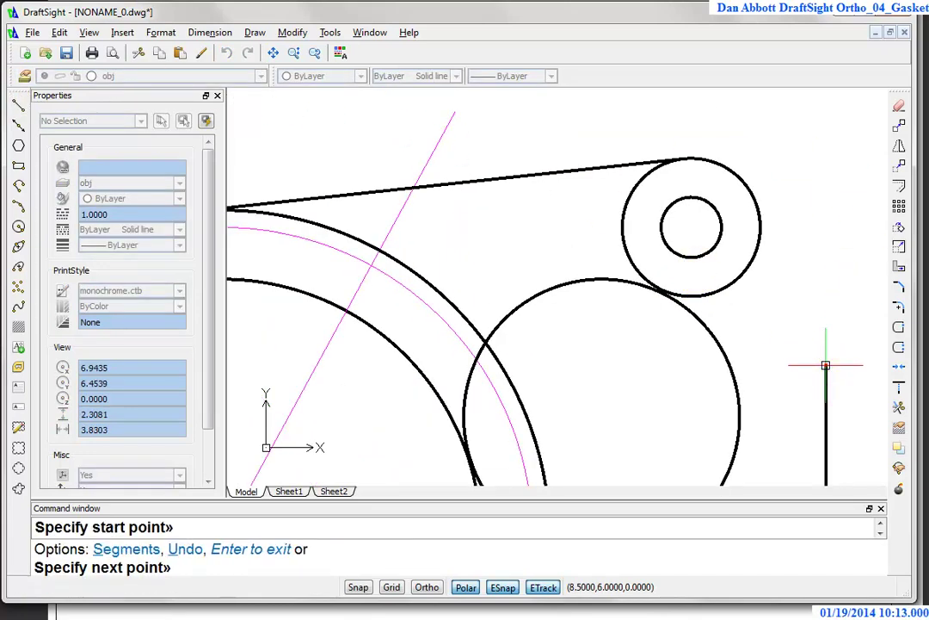
{"action": "key", "text": "F8"}
{"action": "right_click", "coordinate": [828, 215], "text": "shift"}
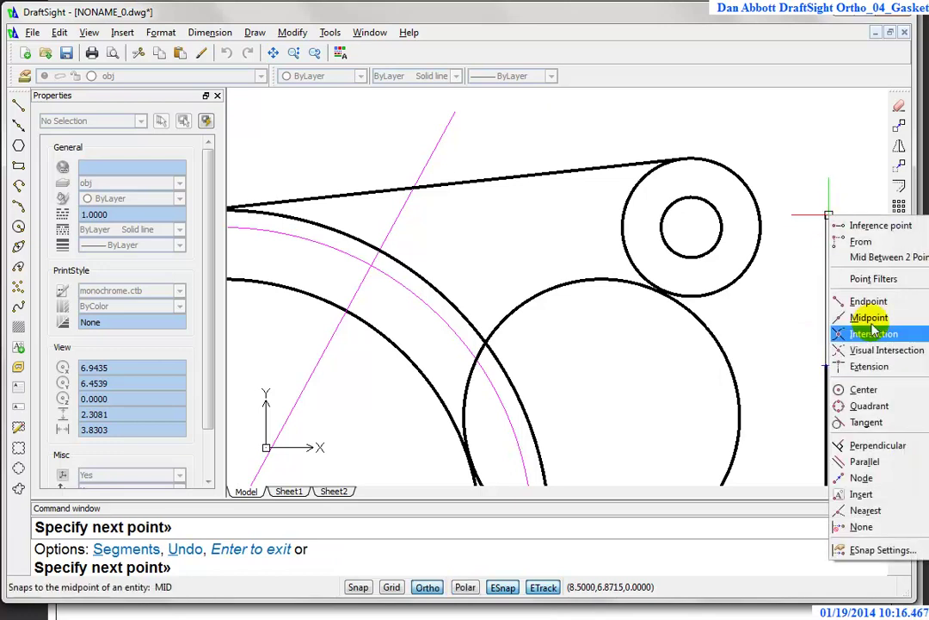
{"action": "left_click", "coordinate": [867, 423]}
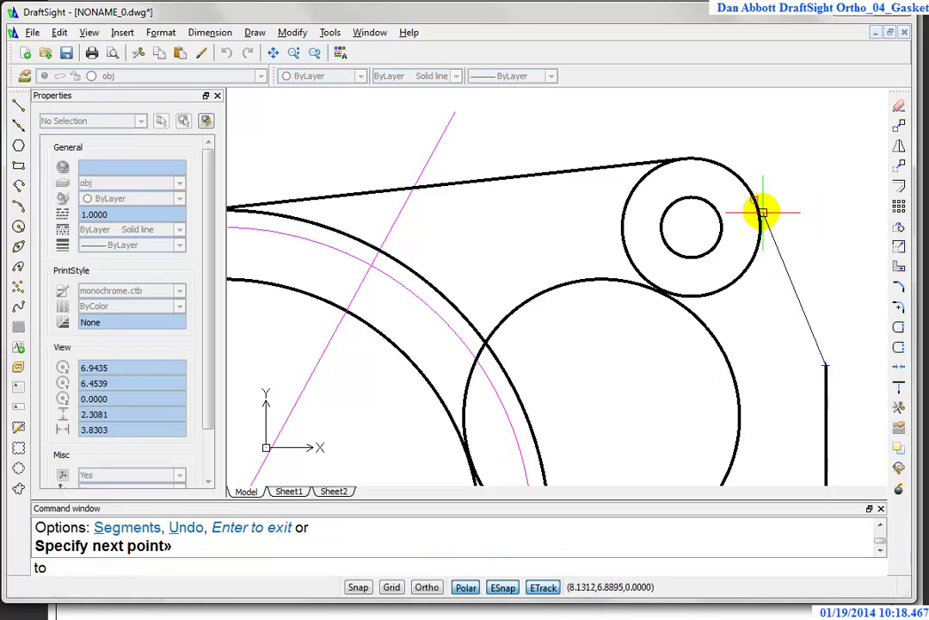
{"action": "left_click", "coordinate": [738, 174]}
{"action": "key", "text": "Return"}
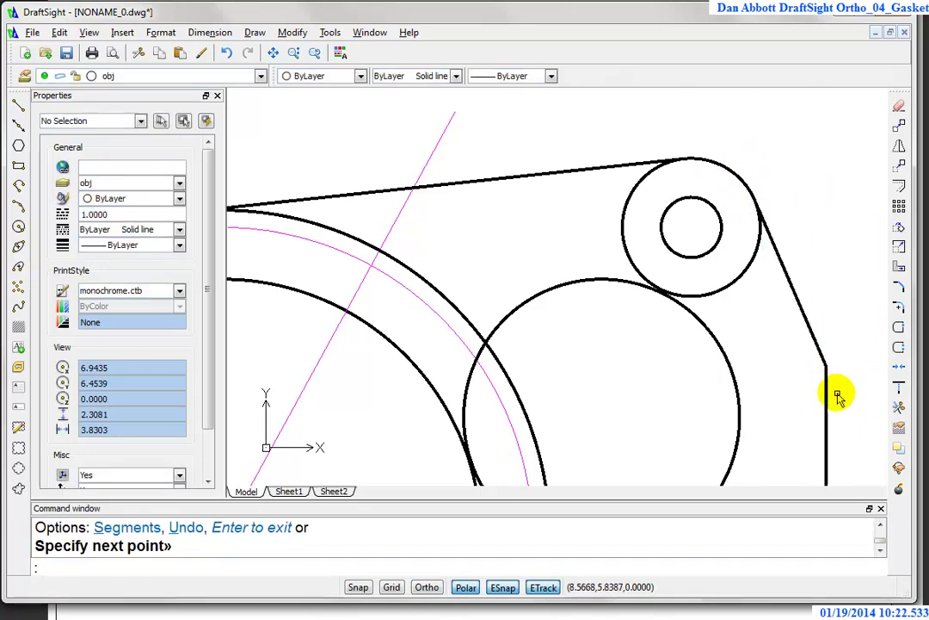
{"action": "scroll", "coordinate": [802, 376], "scroll_direction": "down", "scroll_amount": 1}
{"action": "scroll", "coordinate": [818, 396], "scroll_direction": "down", "scroll_amount": 1}
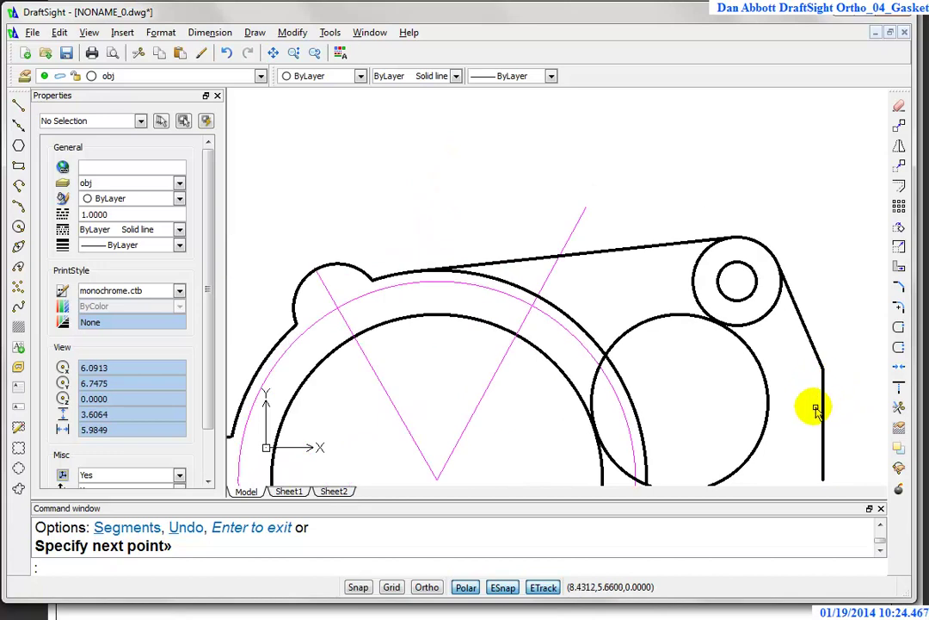
{"action": "middle_click_drag", "start_coordinate": [770, 414], "coordinate": [753, 379]}
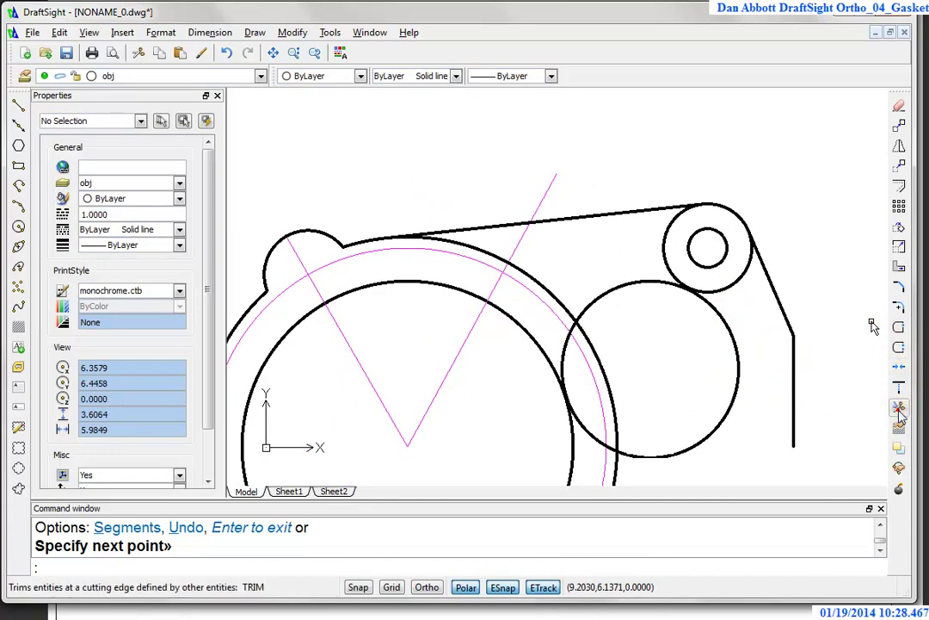
Step: Trim the boss circle's inner arc using the slanted tangent line as cutting edge
{"action": "left_click", "coordinate": [898, 327]}
{"action": "left_click", "coordinate": [777, 294]}
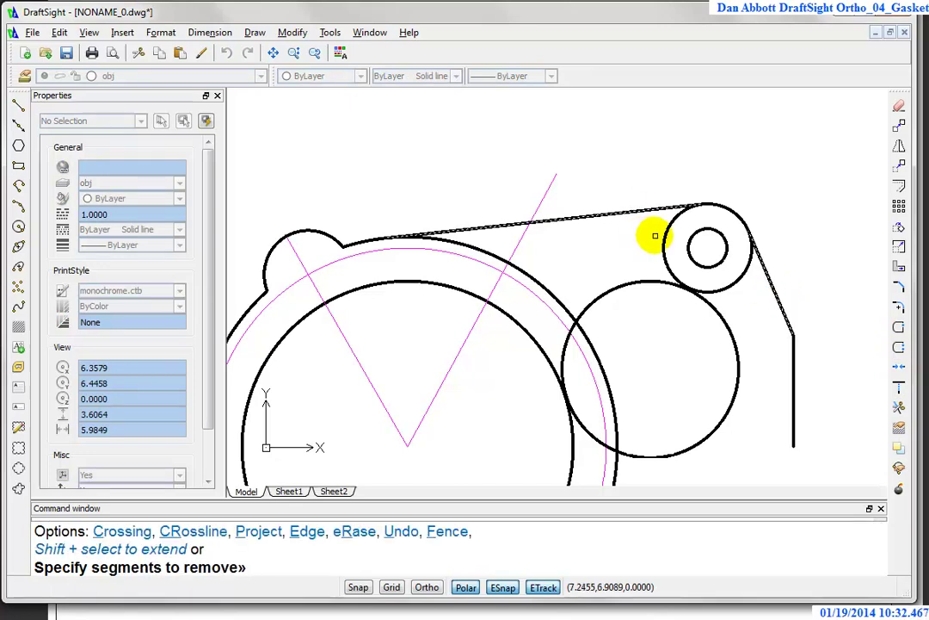
{"action": "left_click", "coordinate": [660, 241]}
{"action": "key", "text": "Escape"}
{"action": "scroll", "coordinate": [647, 452], "scroll_direction": "up", "scroll_amount": 2}
{"action": "middle_click_drag", "start_coordinate": [647, 452], "coordinate": [577, 326]}
{"action": "scroll", "coordinate": [581, 329], "scroll_direction": "down", "scroll_amount": 3}
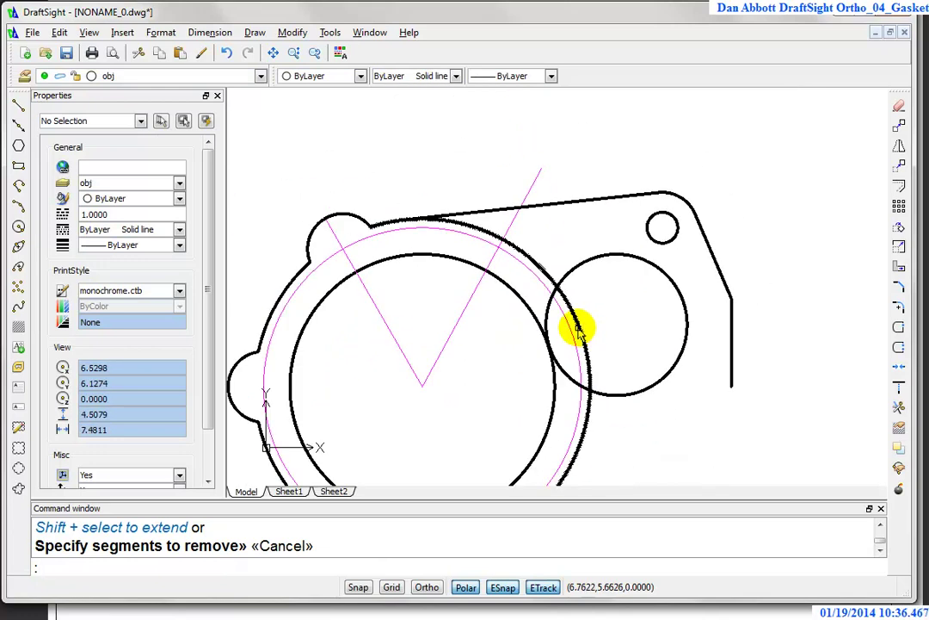
{"action": "scroll", "coordinate": [597, 282], "scroll_direction": "up", "scroll_amount": 2}
{"action": "key", "text": "Escape"}
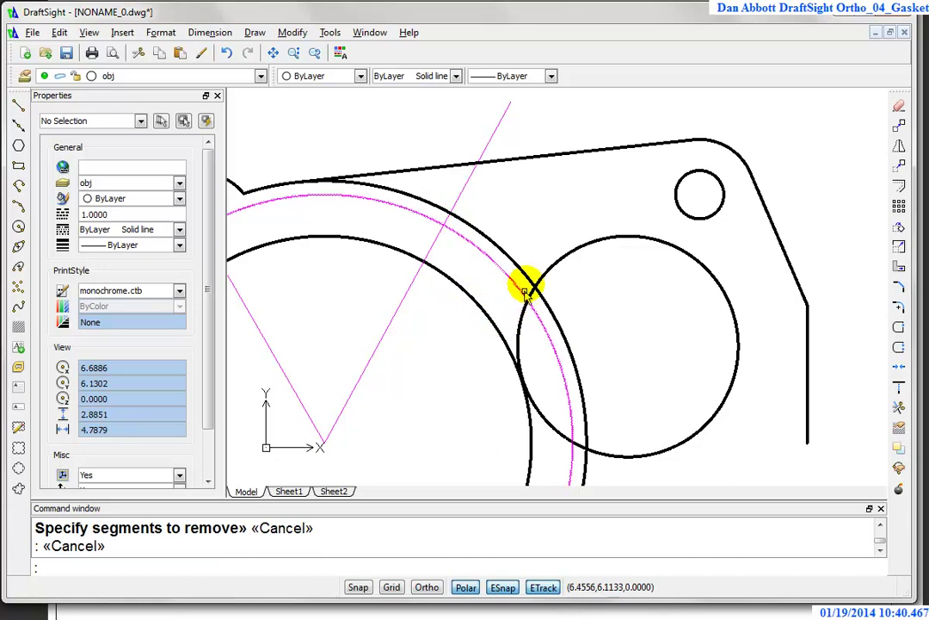
{"action": "scroll", "coordinate": [379, 303], "scroll_direction": "down", "scroll_amount": 1}
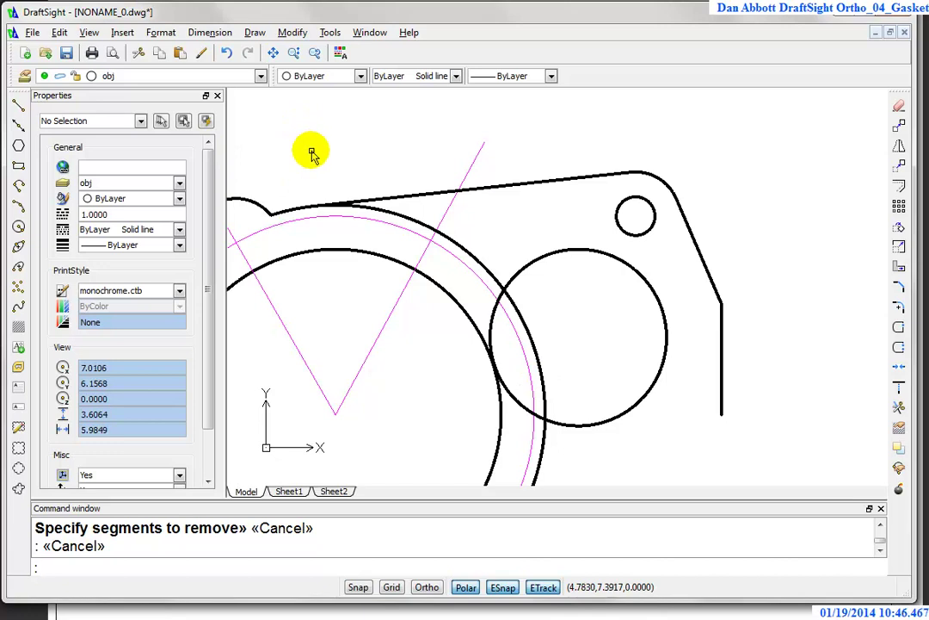
Step: Start FILLET and set the fillet radius to 0.6
{"action": "left_click", "coordinate": [900, 308]}
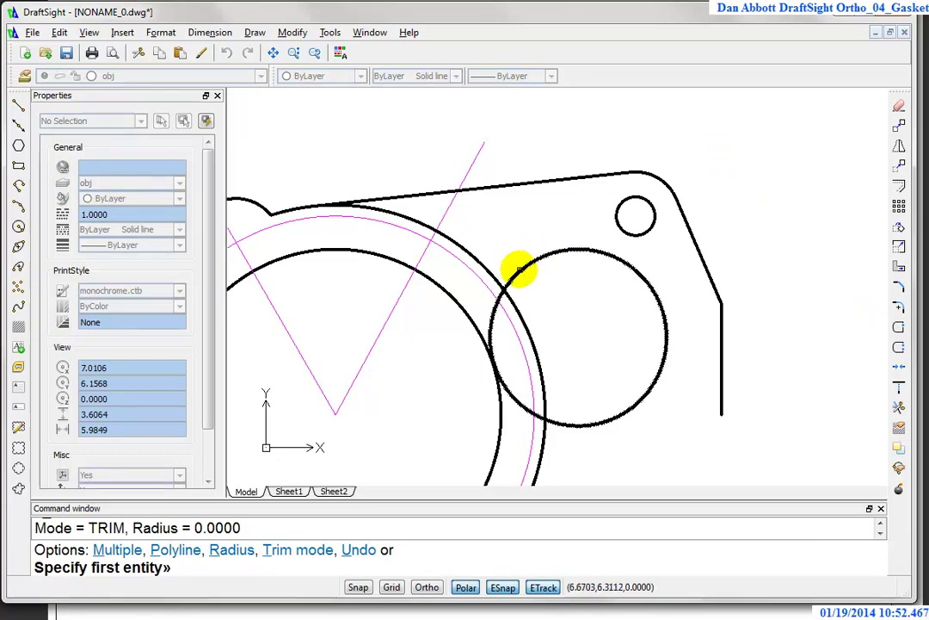
{"action": "left_click", "coordinate": [520, 269]}
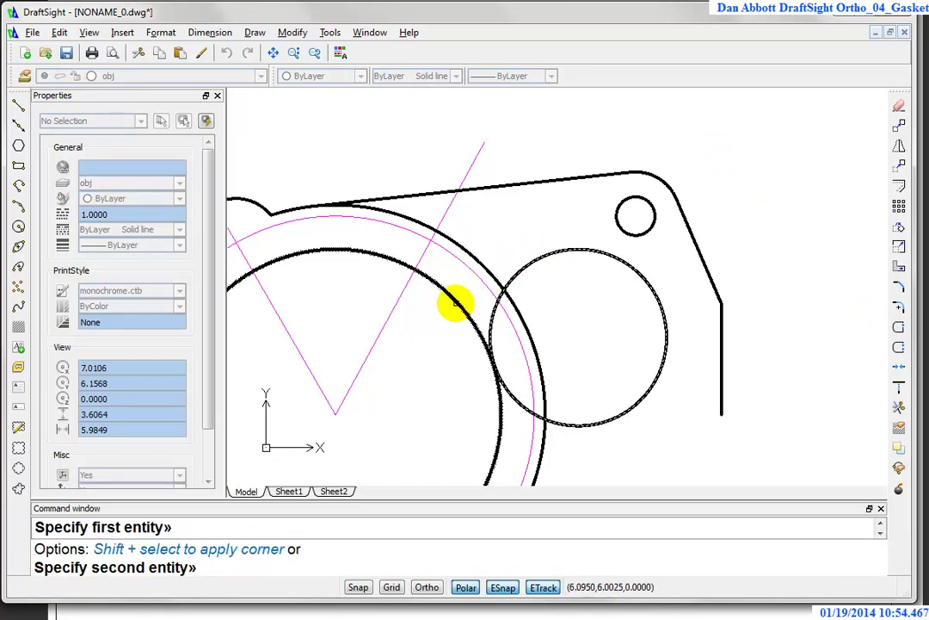
{"action": "left_click", "coordinate": [457, 302]}
{"action": "type", "text": ".6"}
{"action": "key", "text": "Return"}
{"action": "key", "text": "Escape"}
{"action": "key", "text": "Return"}
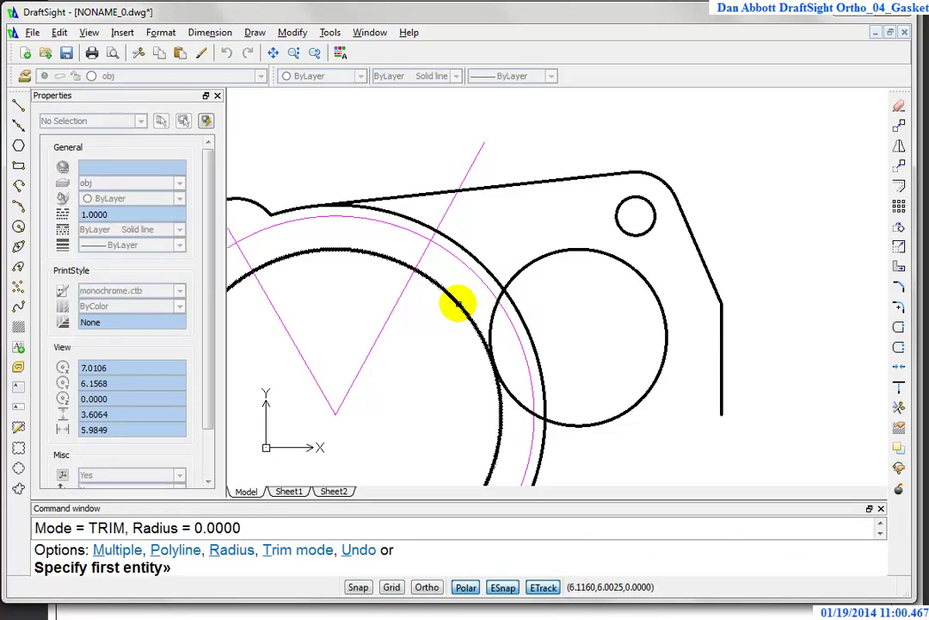
{"action": "type", "text": "r"}
{"action": "key", "text": "Return"}
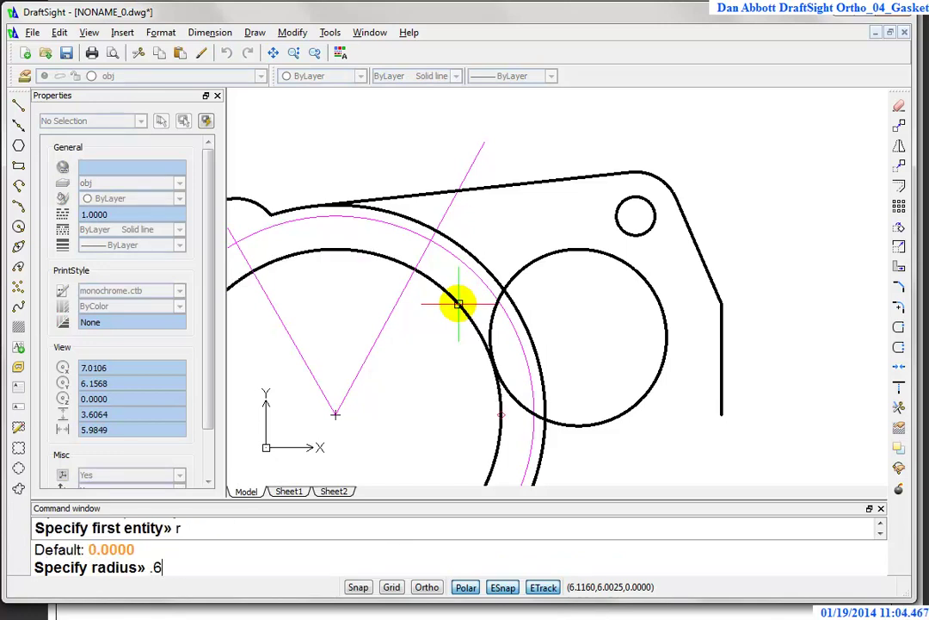
{"action": "type", "text": ".6"}
{"action": "key", "text": "Return"}
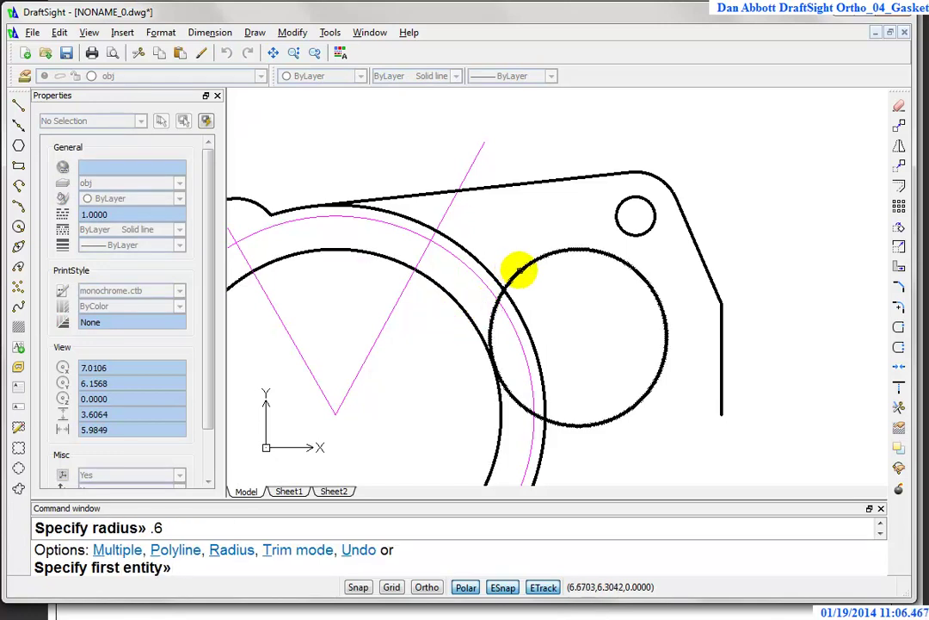
Step: Fillet the right circle to the large outer circle with the 0.6 radius
{"action": "left_click", "coordinate": [520, 269]}
{"action": "left_click", "coordinate": [459, 308]}
{"action": "key", "text": "Escape"}
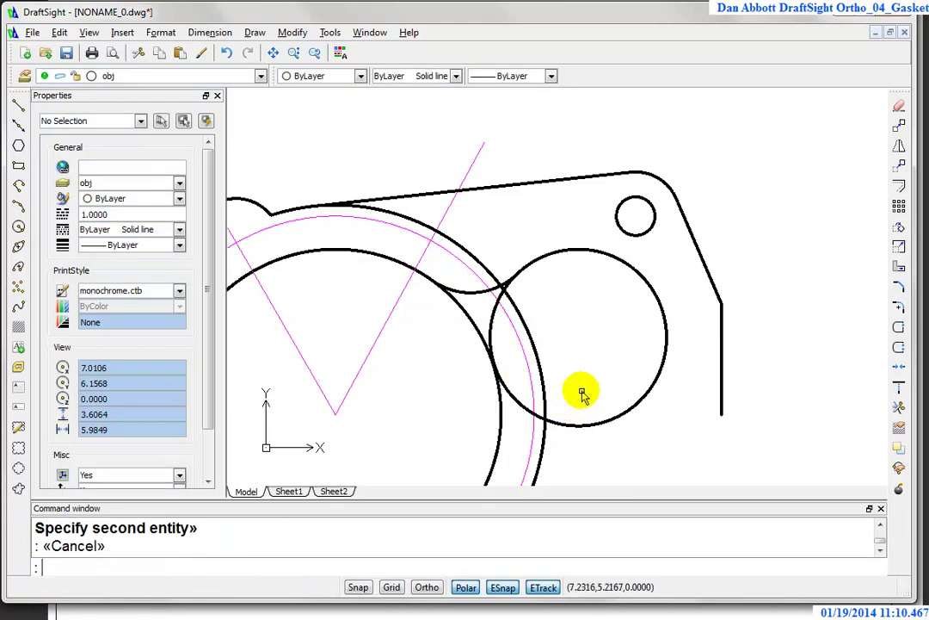
{"action": "scroll", "coordinate": [583, 390], "scroll_direction": "up", "scroll_amount": 1}
{"action": "scroll", "coordinate": [590, 388], "scroll_direction": "down", "scroll_amount": 3}
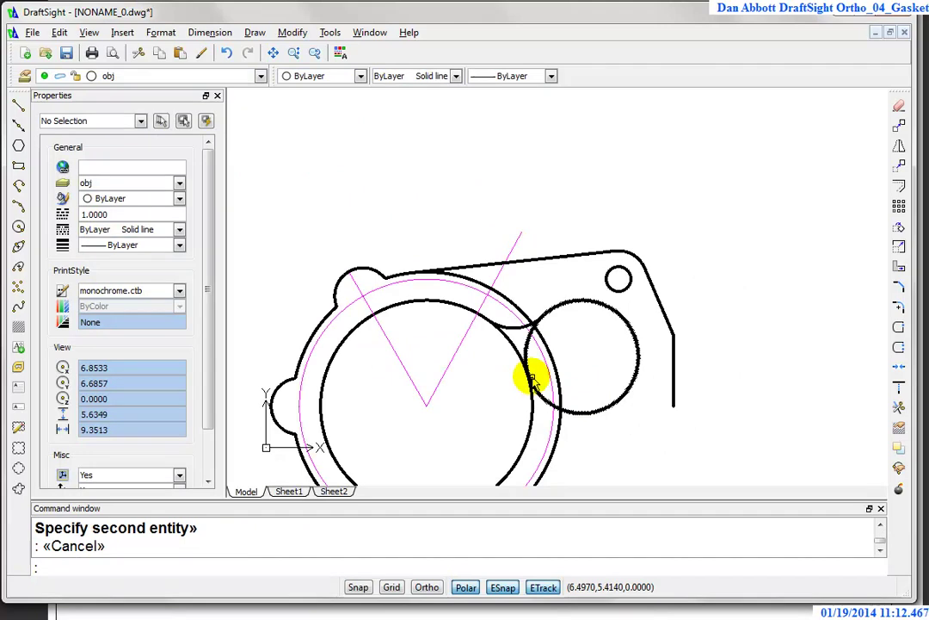
{"action": "scroll", "coordinate": [533, 378], "scroll_direction": "up", "scroll_amount": 2}
{"action": "scroll", "coordinate": [753, 324], "scroll_direction": "down", "scroll_amount": 1}
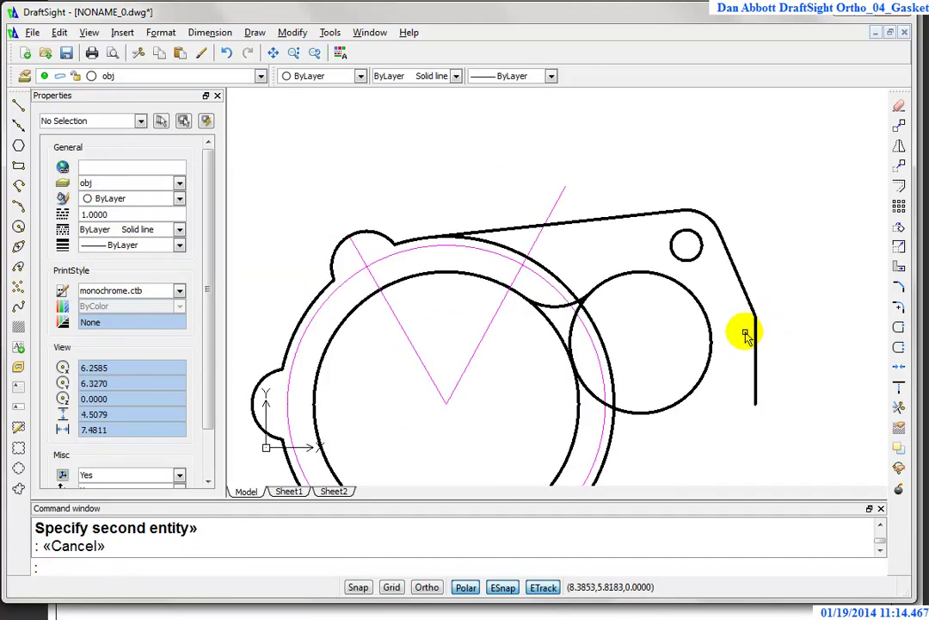
{"action": "scroll", "coordinate": [717, 387], "scroll_direction": "down", "scroll_amount": 1}
{"action": "mouse_move", "coordinate": [715, 400]}
{"action": "middle_mouse_down"}
{"action": "mouse_move", "coordinate": [712, 425]}
{"action": "mouse_move", "coordinate": [687, 368]}
{"action": "mouse_move", "coordinate": [625, 322]}
{"action": "middle_mouse_up"}
{"action": "key", "text": "Escape"}
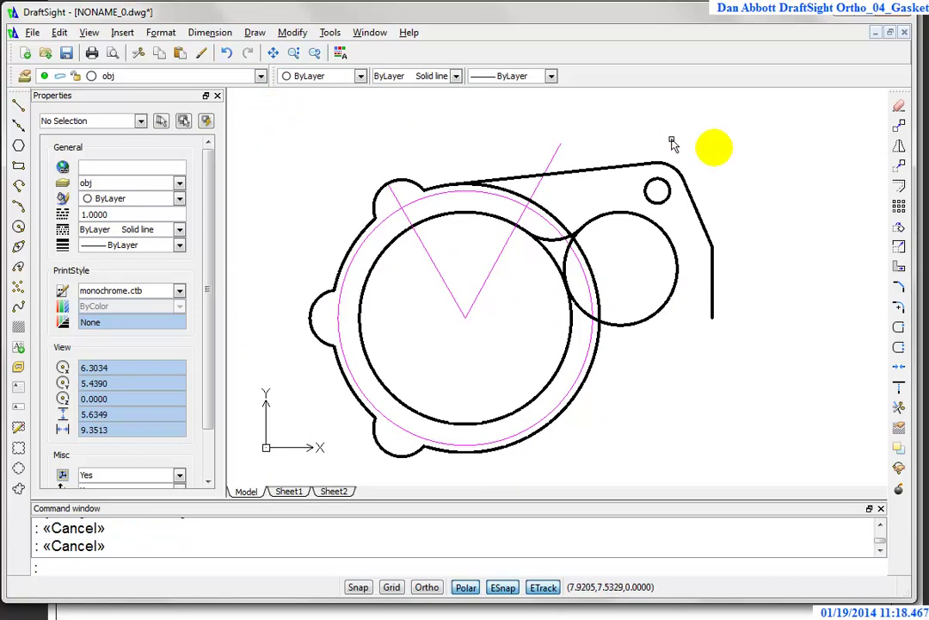
Step: Mirror the top edge, slanted edge, hole and right circle about the horizontal line through 5,5
{"action": "left_click", "coordinate": [900, 147]}
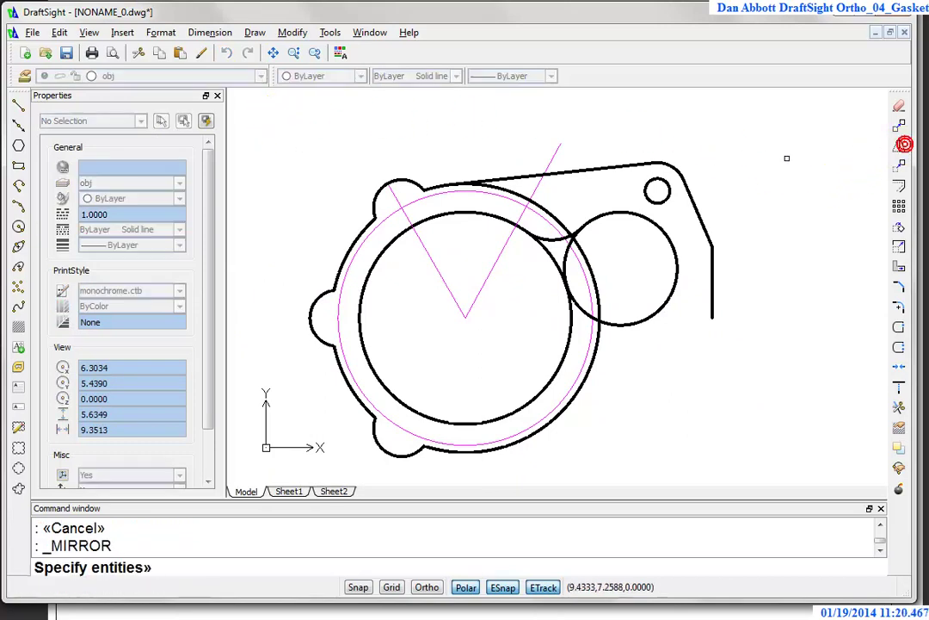
{"action": "left_click", "coordinate": [604, 167]}
{"action": "left_click", "coordinate": [730, 149]}
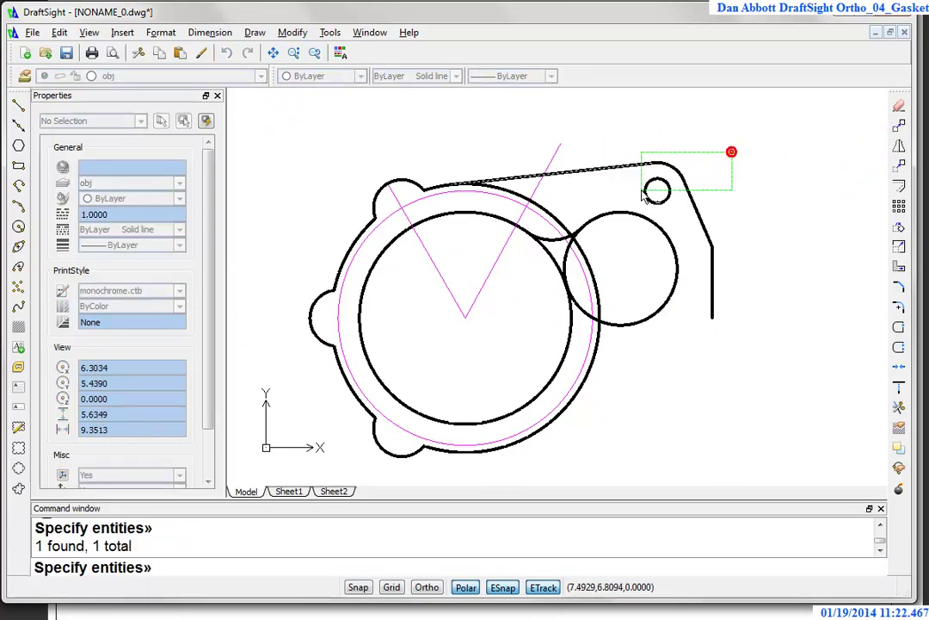
{"action": "left_click", "coordinate": [625, 199]}
{"action": "left_click", "coordinate": [704, 275]}
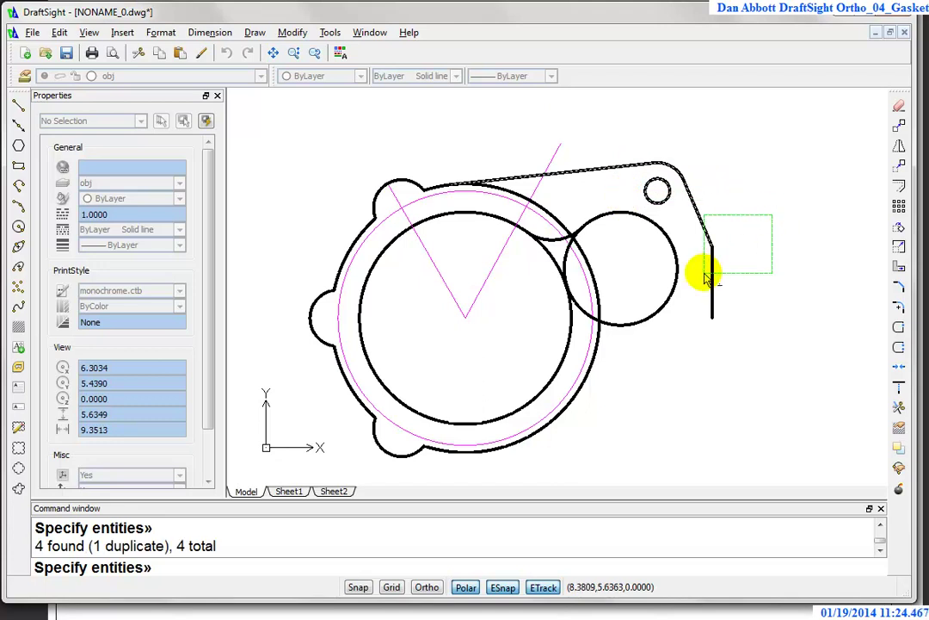
{"action": "left_click", "coordinate": [749, 257]}
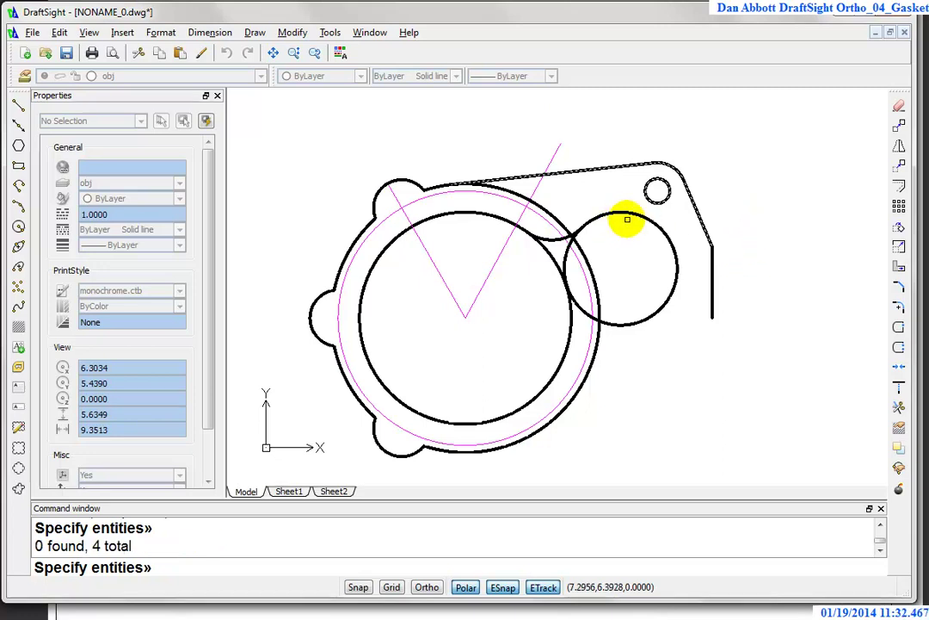
{"action": "left_click", "coordinate": [630, 214]}
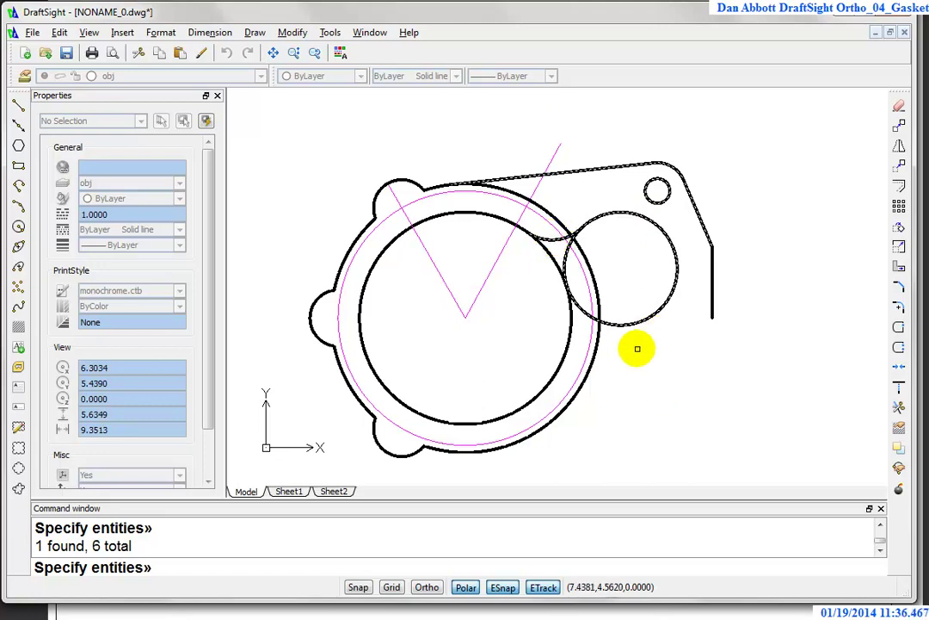
{"action": "key", "text": "Return"}
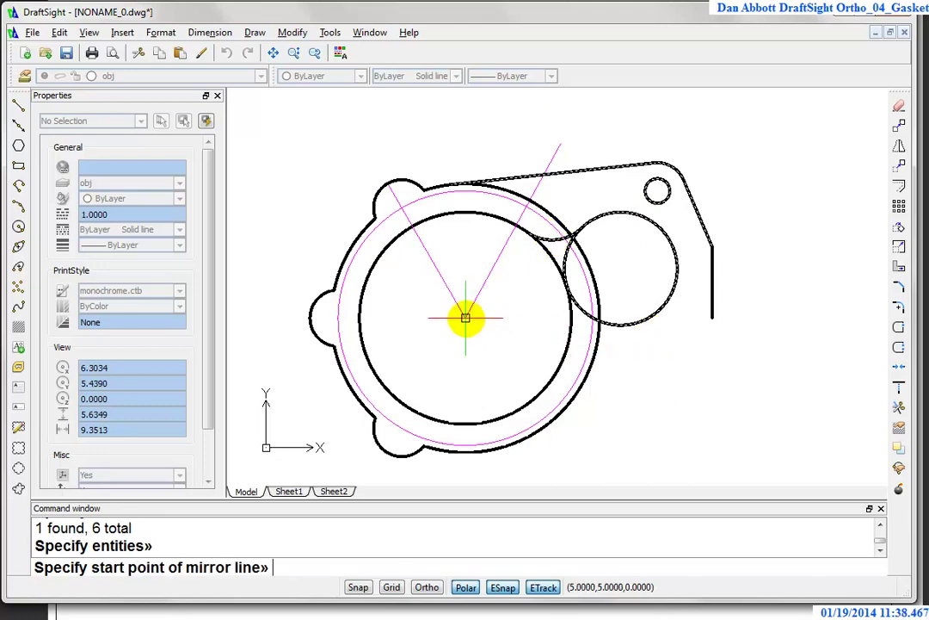
{"action": "left_click", "coordinate": [465, 319]}
{"action": "left_click", "coordinate": [513, 320]}
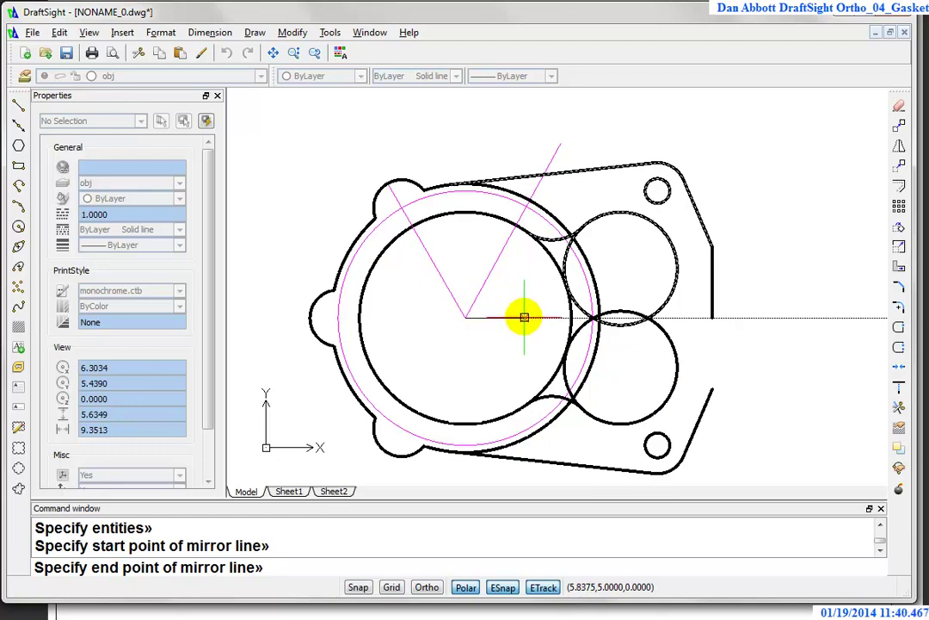
{"action": "key", "text": "Return"}
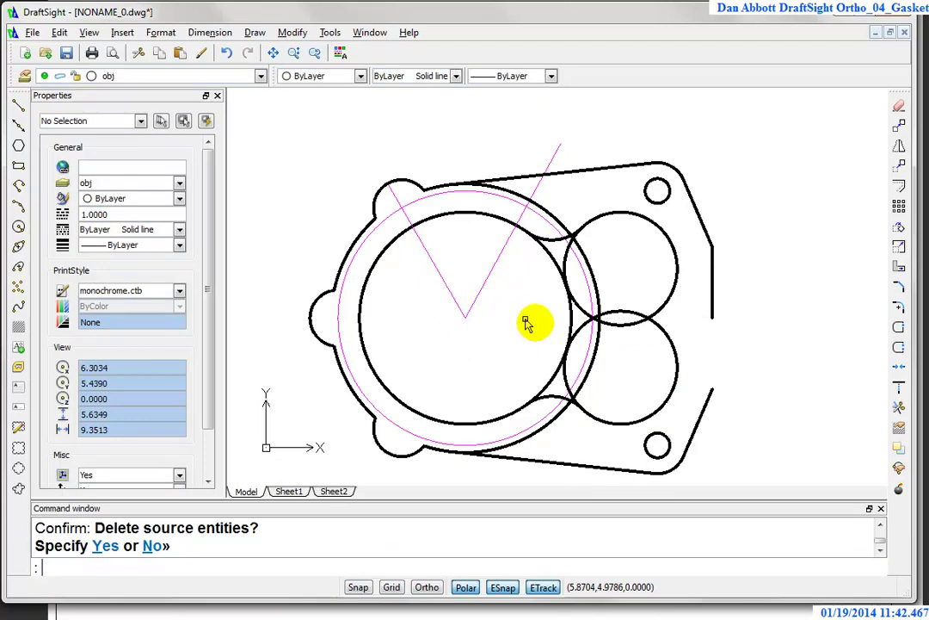
Step: Stretch the right vertical edge's bottom endpoint down to 8.5,4
{"action": "left_click", "coordinate": [707, 297]}
{"action": "left_click", "coordinate": [711, 297]}
{"action": "left_click", "coordinate": [713, 319]}
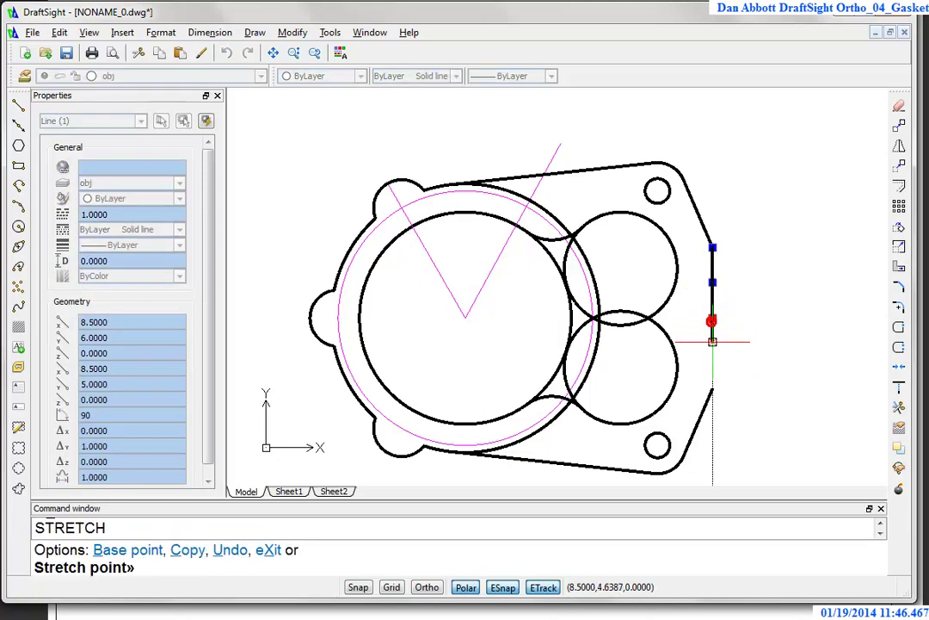
{"action": "left_click", "coordinate": [713, 389]}
{"action": "key", "text": "Escape"}
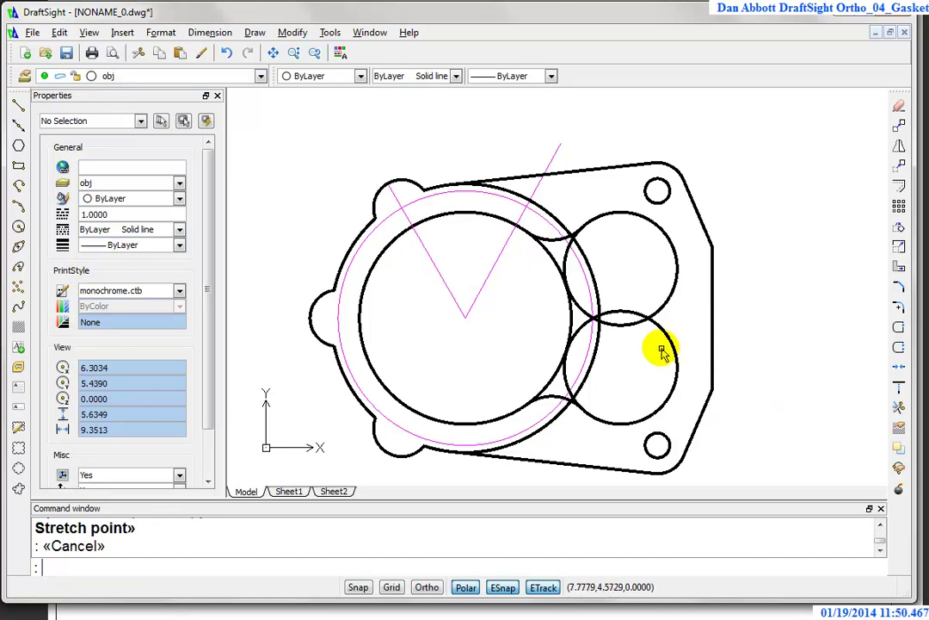
{"action": "scroll", "coordinate": [661, 349], "scroll_direction": "up", "scroll_amount": 2}
{"action": "key", "text": "Escape"}
Step: Set the Fillet radius to 0.4
{"action": "type", "text": "f"}
{"action": "key", "text": "Return"}
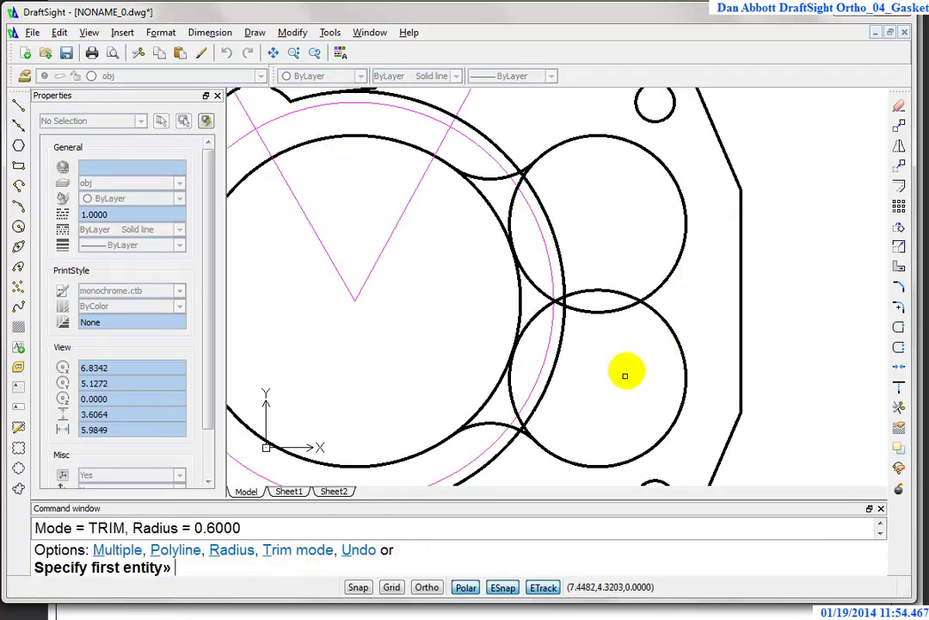
{"action": "left_click", "coordinate": [670, 271]}
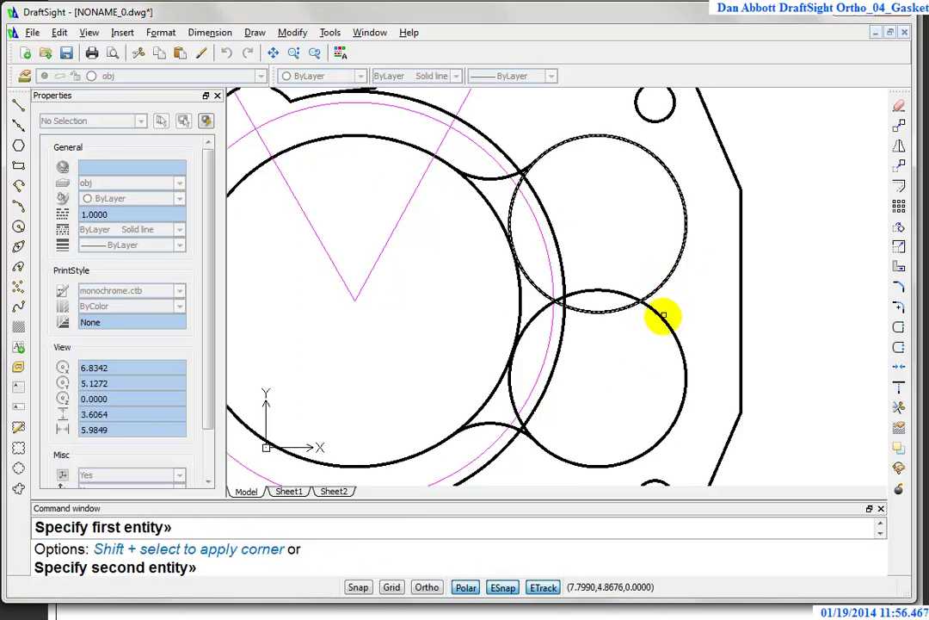
{"action": "key", "text": "Escape"}
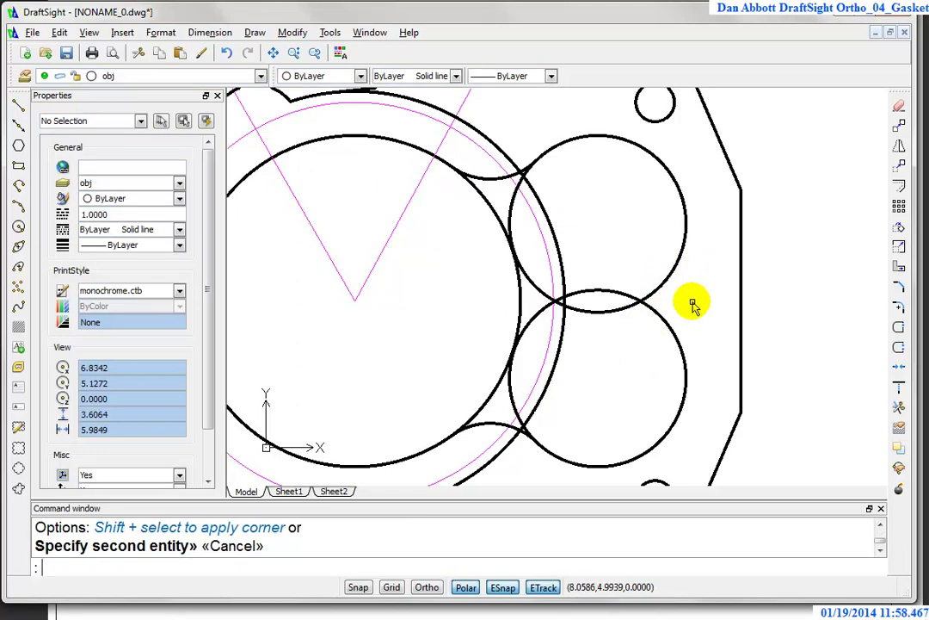
{"action": "key", "text": "Return"}
{"action": "type", "text": "r"}
{"action": "key", "text": "Return"}
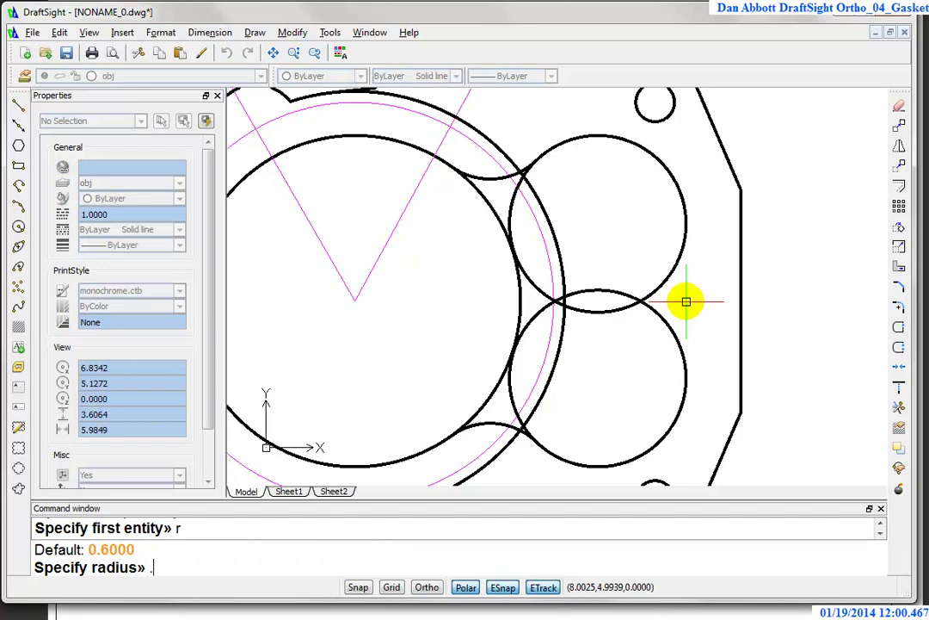
{"action": "type", "text": ".4"}
{"action": "key", "text": "Return"}
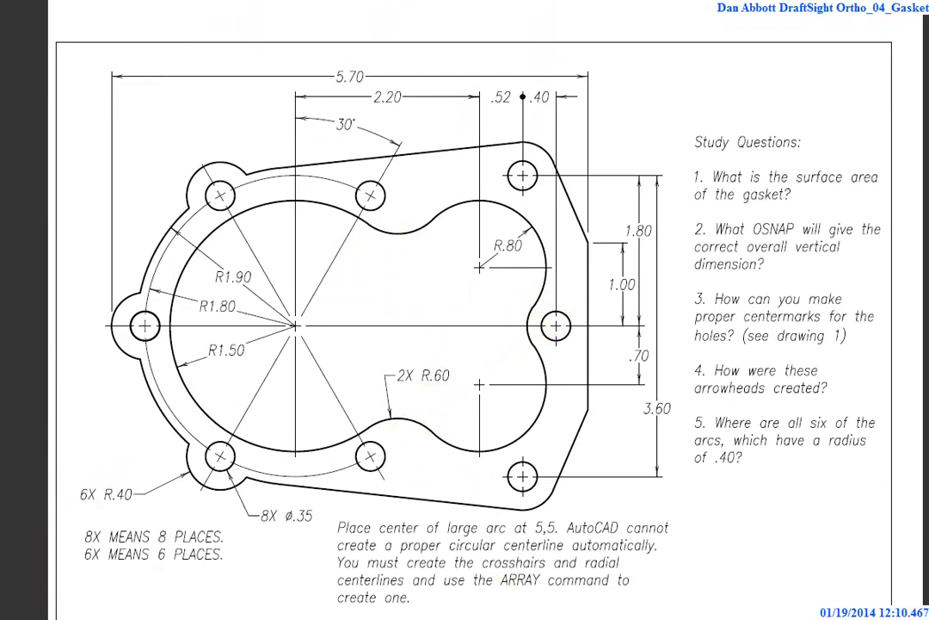
Step: Fillet the lower and upper right circles with the 0.4 arc
{"action": "key", "text": "F10"}
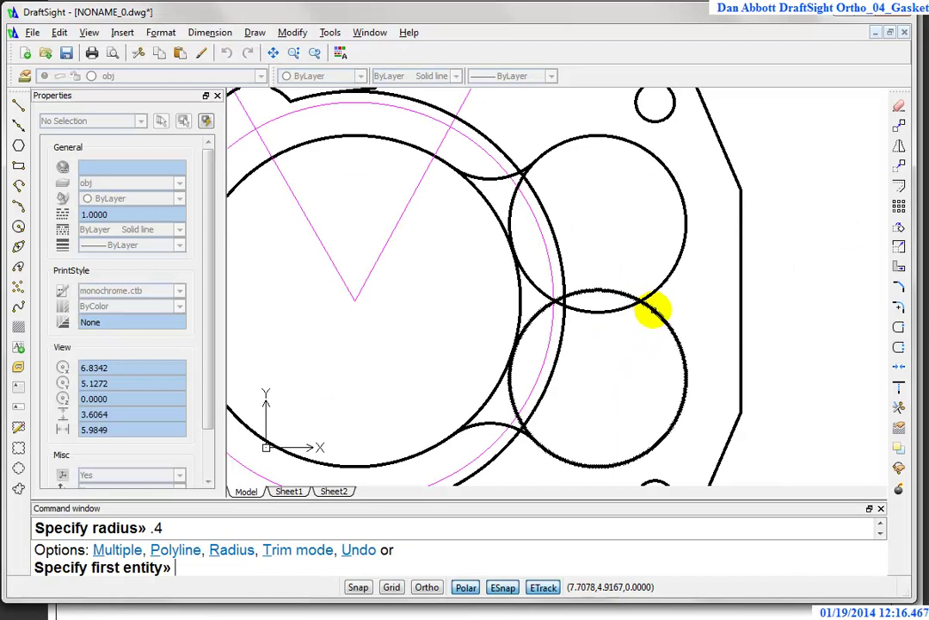
{"action": "left_click", "coordinate": [653, 311]}
{"action": "left_click", "coordinate": [657, 284]}
{"action": "key", "text": "Escape"}
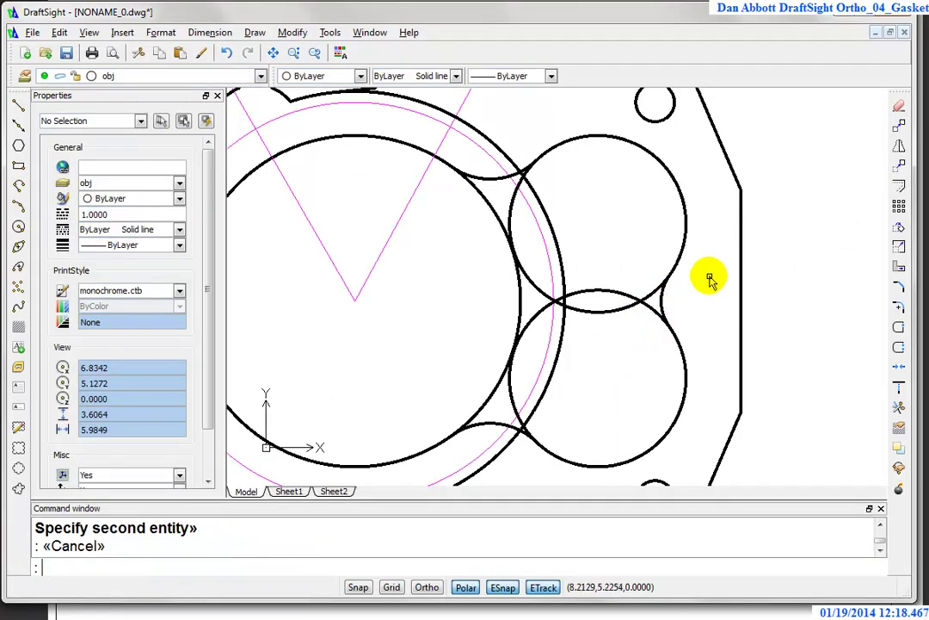
Step: Trim the circle arcs inside the large bore, using the 0.4 fillet and the upper and lower fillet arcs as cutting edges
{"action": "left_click", "coordinate": [898, 410]}
{"action": "left_click", "coordinate": [663, 298]}
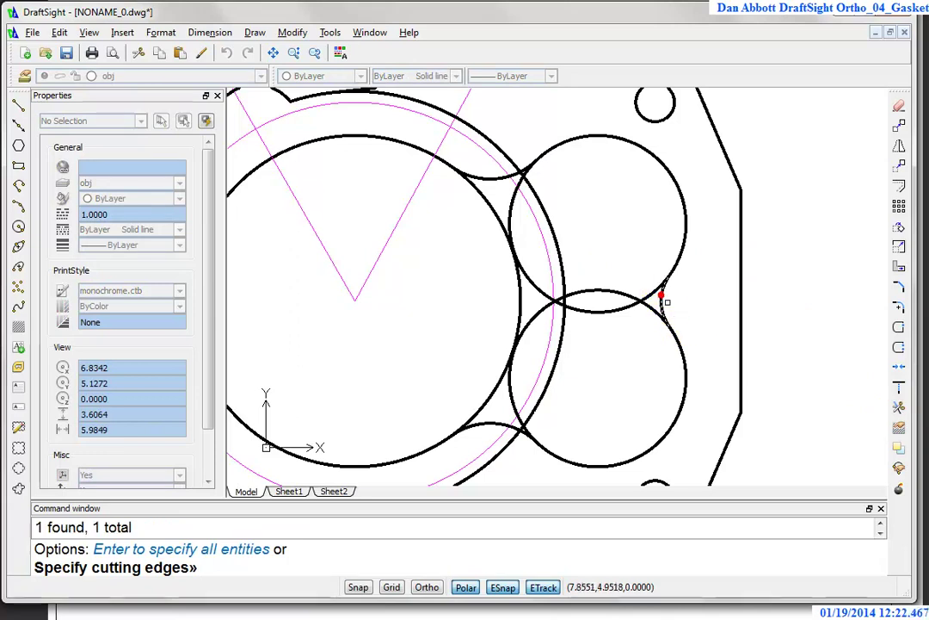
{"action": "left_click", "coordinate": [498, 418]}
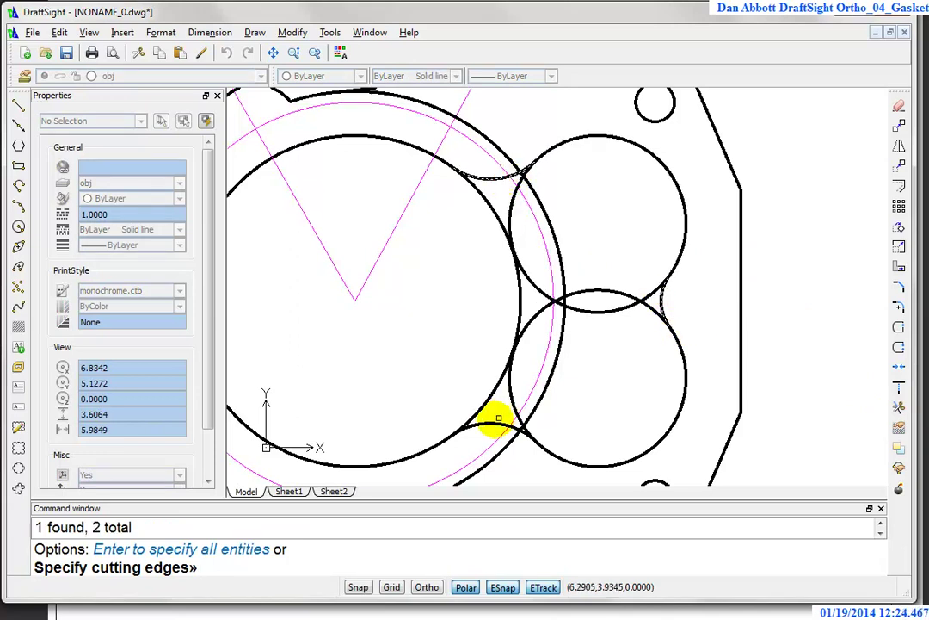
{"action": "left_click", "coordinate": [490, 424]}
{"action": "key", "text": "Return"}
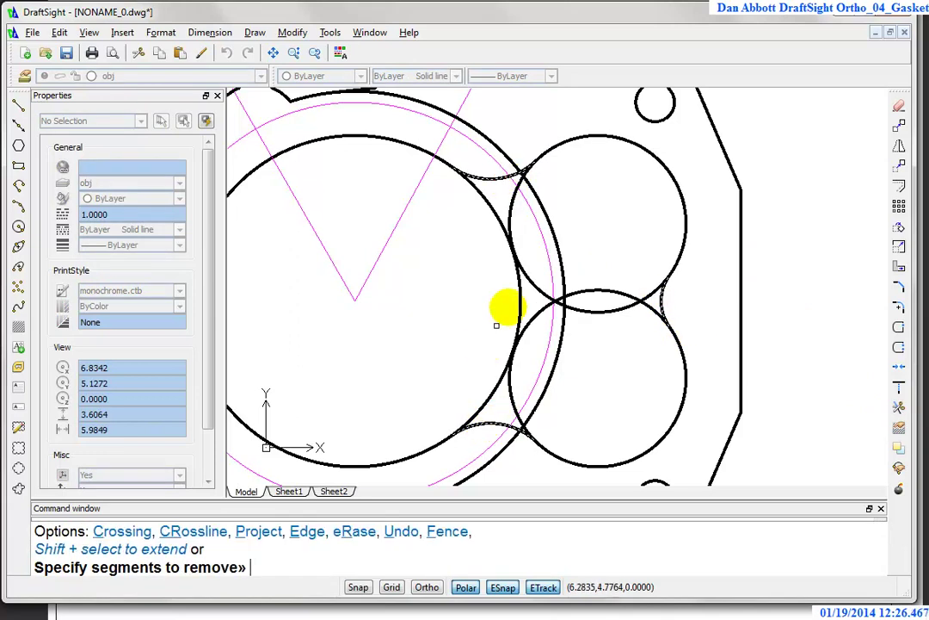
{"action": "left_click", "coordinate": [528, 278]}
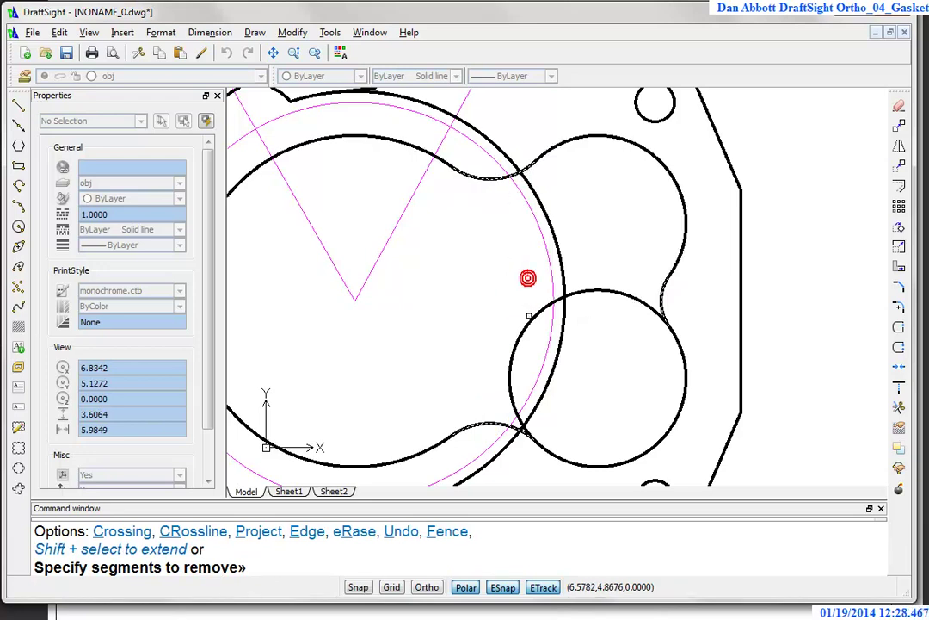
{"action": "left_click", "coordinate": [519, 349]}
{"action": "key", "text": "Escape"}
Step: Try a second trim with the gasket's top and bottom edges as cutting edges, then cancel it
{"action": "scroll", "coordinate": [635, 226], "scroll_direction": "down", "scroll_amount": 2}
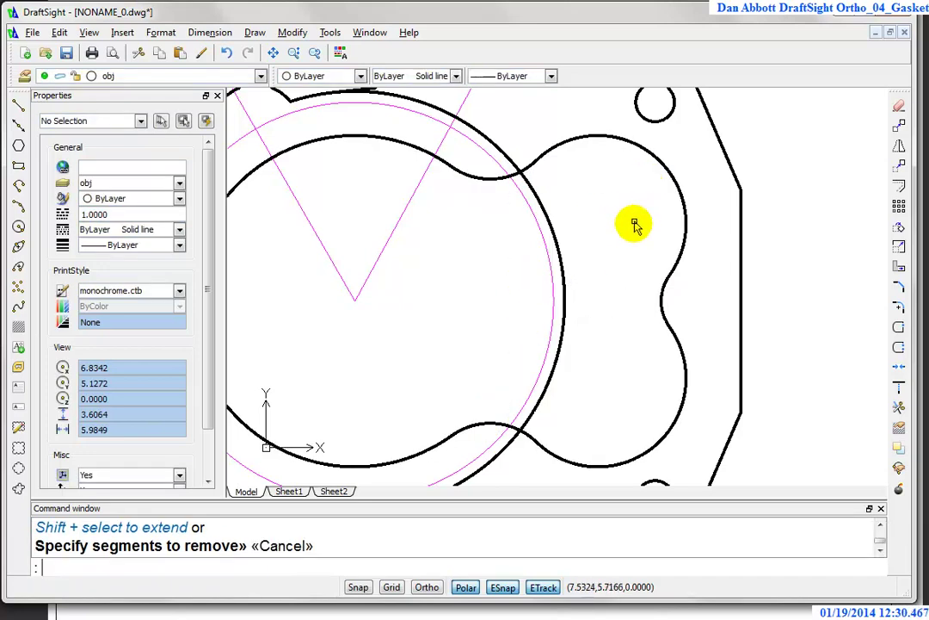
{"action": "key", "text": "Escape"}
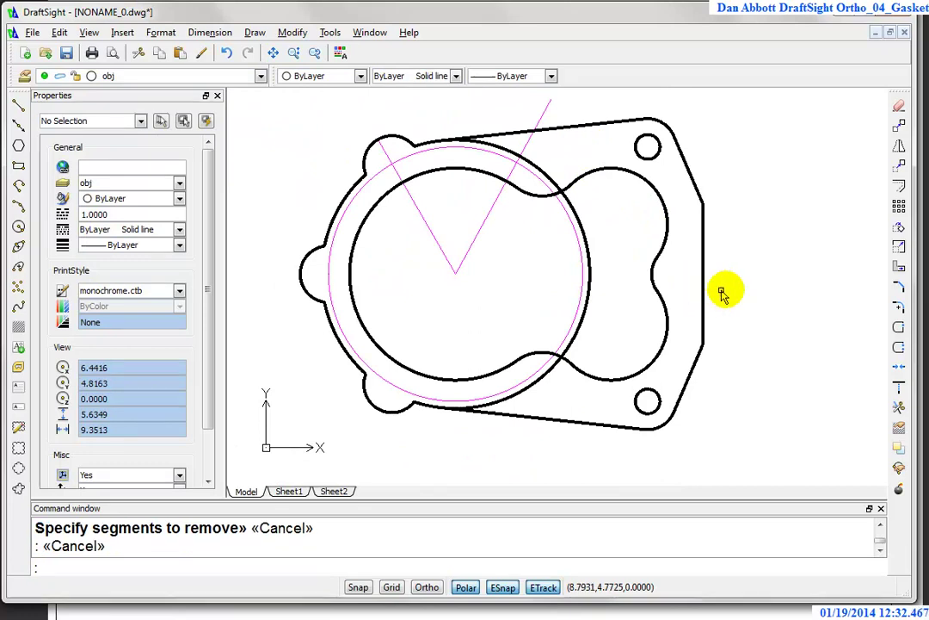
{"action": "key", "text": "Escape"}
{"action": "key", "text": "Return"}
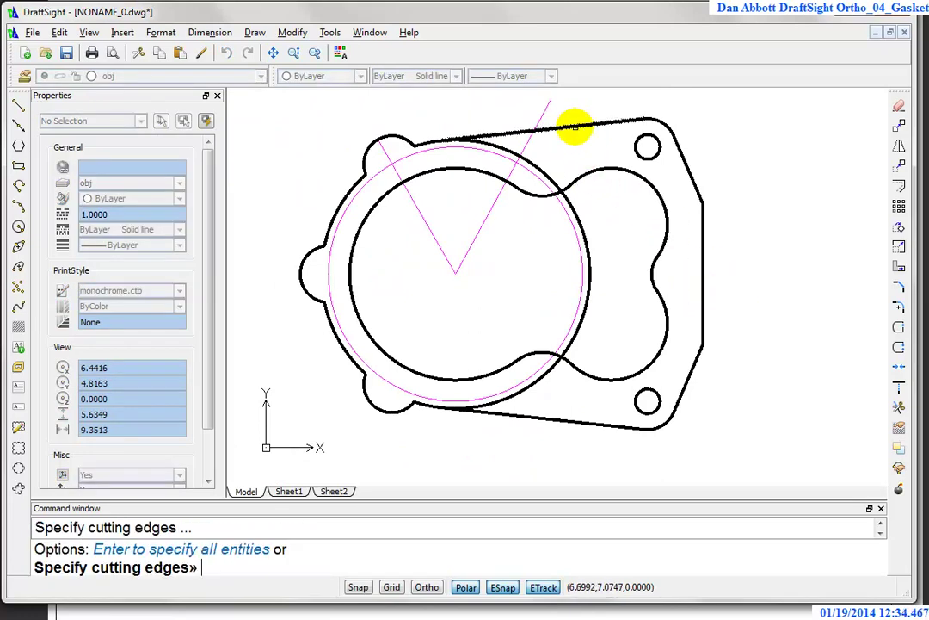
{"action": "left_click", "coordinate": [572, 128]}
{"action": "left_click", "coordinate": [555, 417]}
{"action": "key", "text": "Return"}
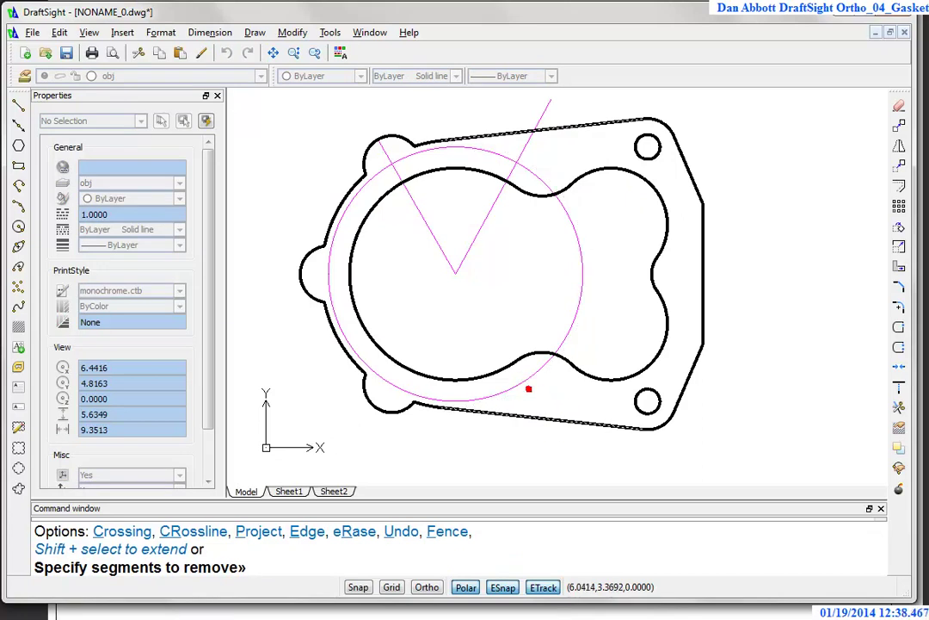
{"action": "key", "text": "Escape"}
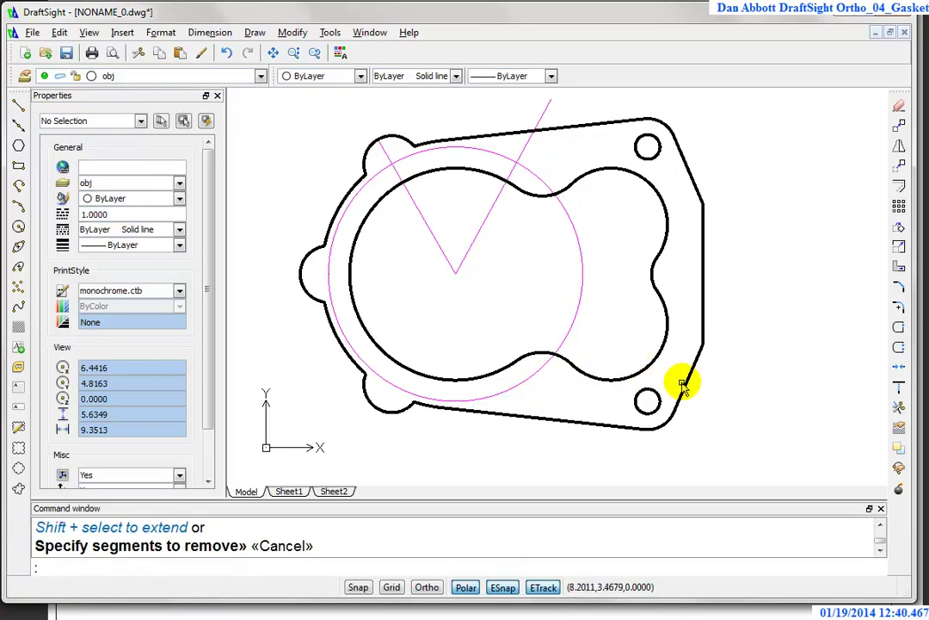
Step: Compare the gasket with the reference drawing, then start the Circle command
{"action": "scroll", "coordinate": [663, 282], "scroll_direction": "up", "scroll_amount": 2}
{"action": "scroll", "coordinate": [665, 284], "scroll_direction": "down", "scroll_amount": 1}
{"action": "scroll", "coordinate": [667, 284], "scroll_direction": "down", "scroll_amount": 1}
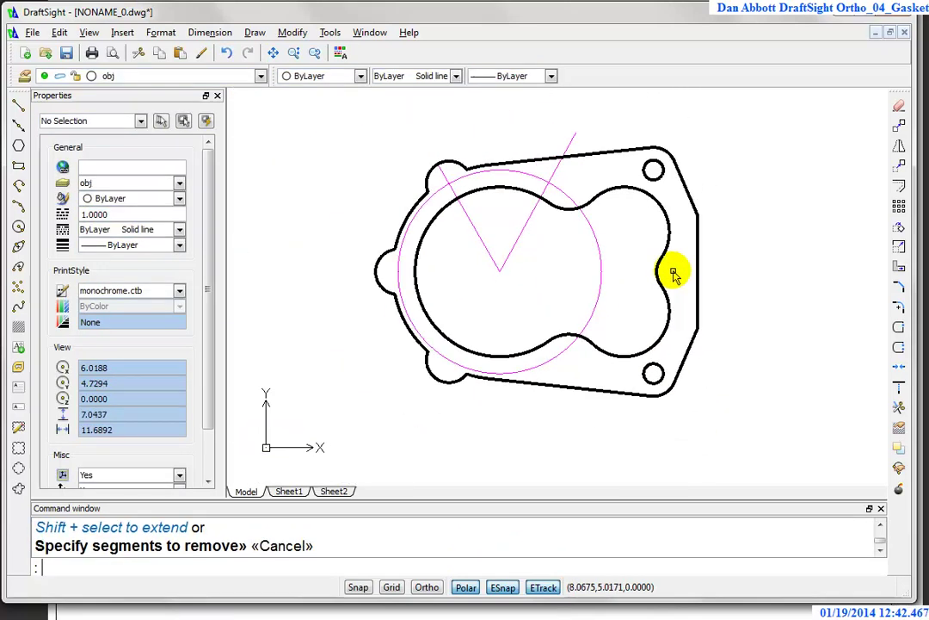
{"action": "scroll", "coordinate": [673, 266], "scroll_direction": "up", "scroll_amount": 1}
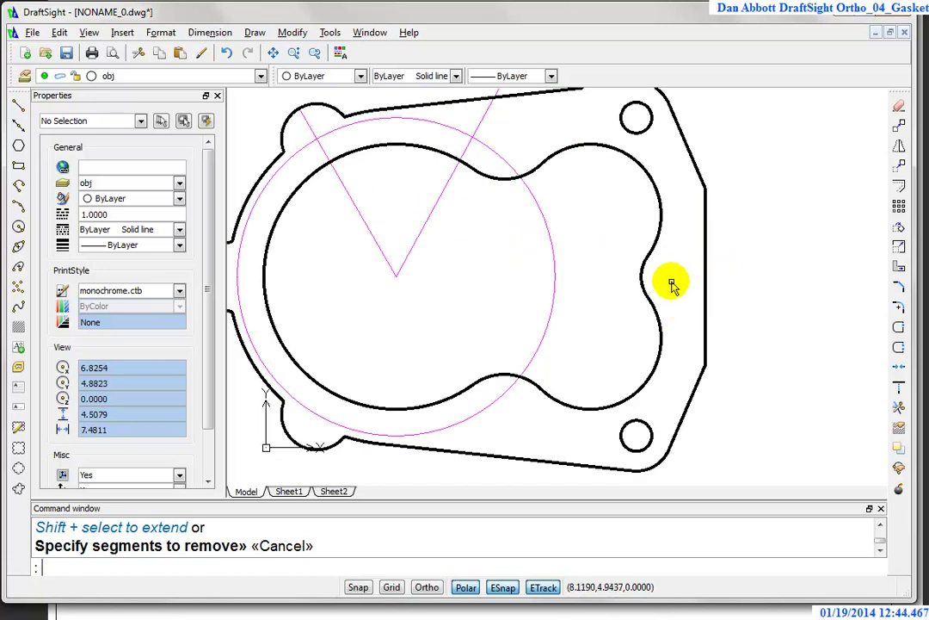
{"action": "scroll", "coordinate": [783, 237], "scroll_direction": "down", "scroll_amount": 1}
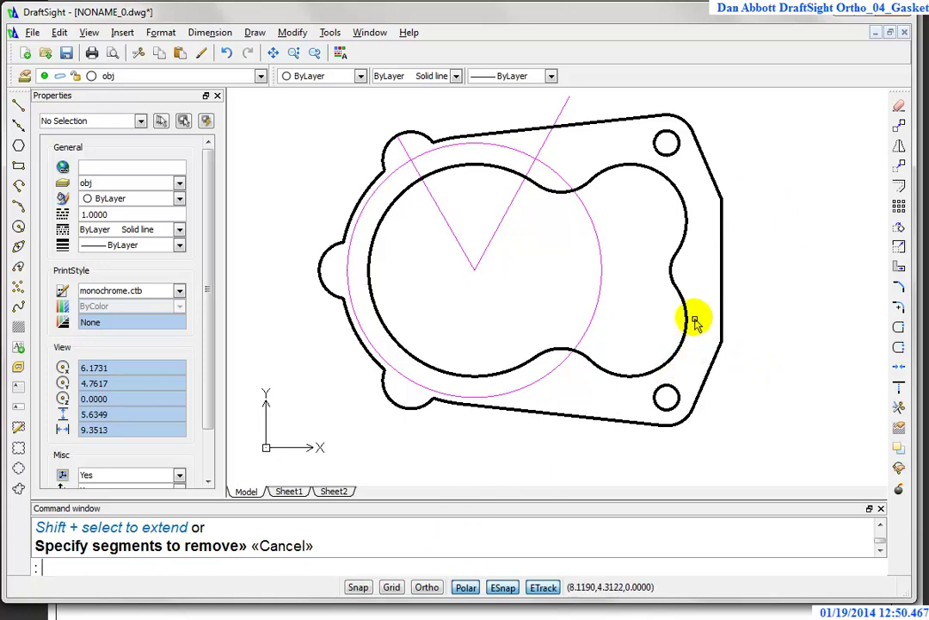
{"action": "left_click", "coordinate": [243, 613]}
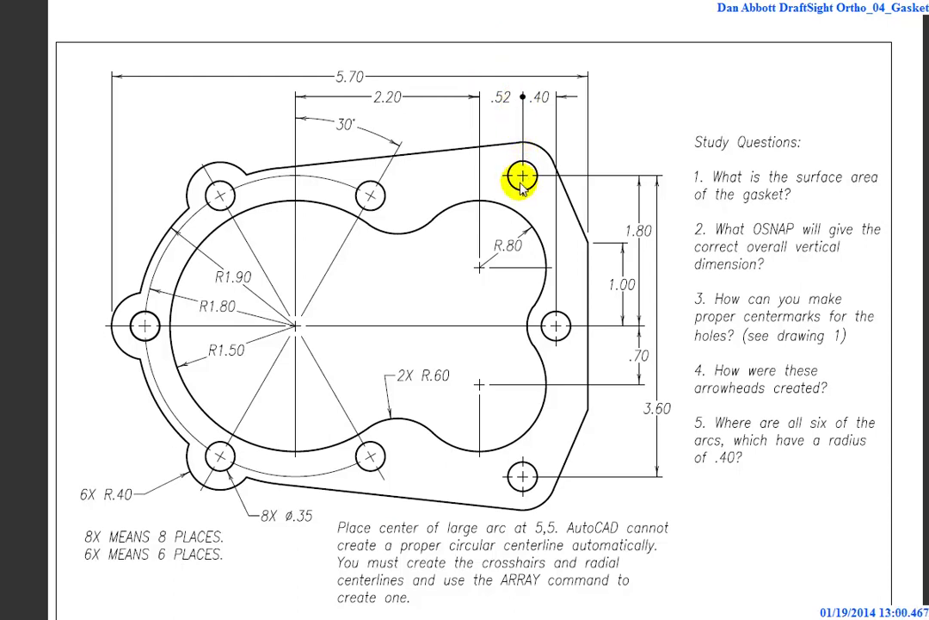
{"action": "key", "text": "alt+Tab"}
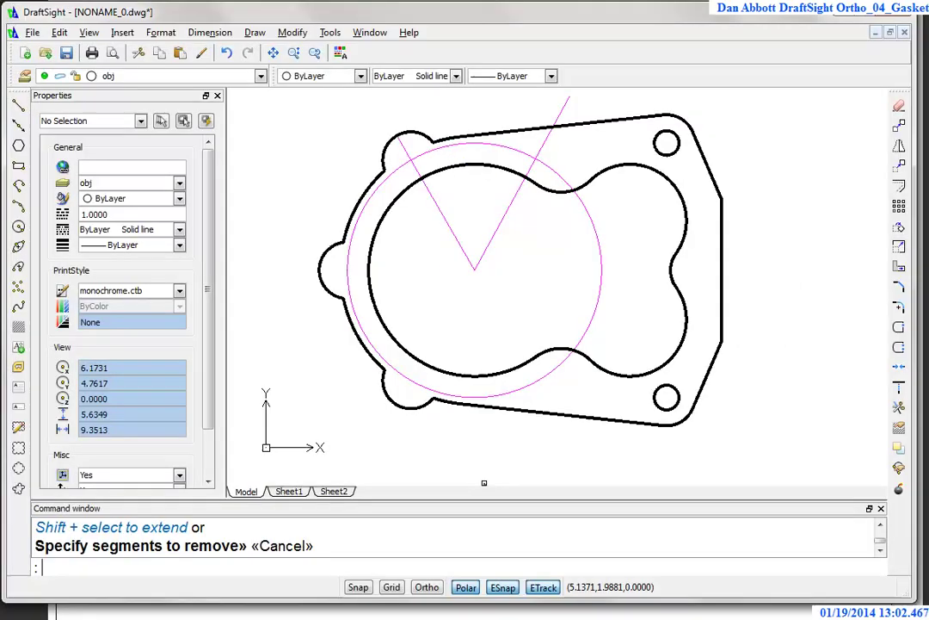
{"action": "scroll", "coordinate": [680, 228], "scroll_direction": "up", "scroll_amount": 3}
{"action": "scroll", "coordinate": [730, 259], "scroll_direction": "down", "scroll_amount": 1}
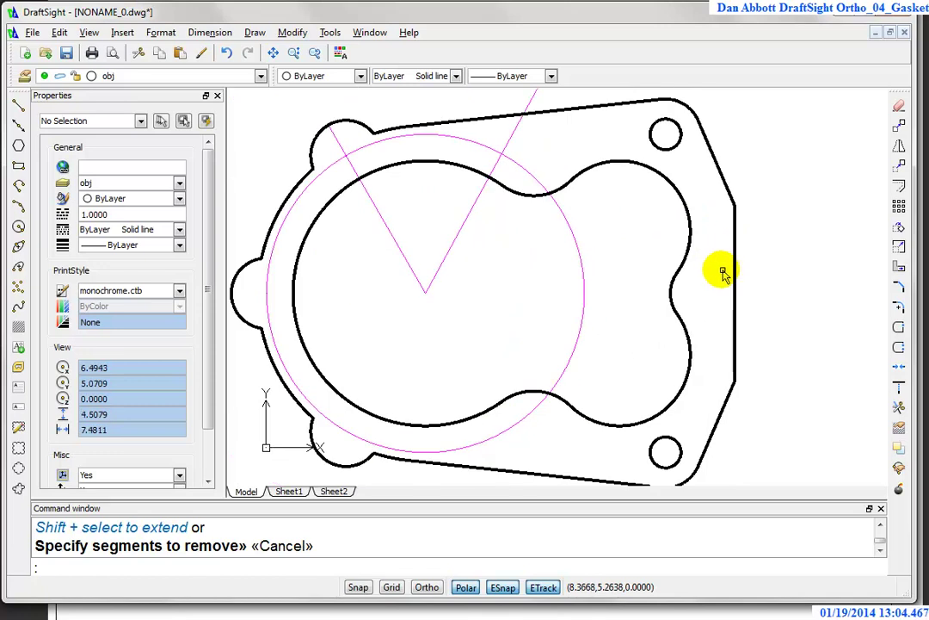
{"action": "type", "text": "c"}
{"action": "key", "text": "Return"}
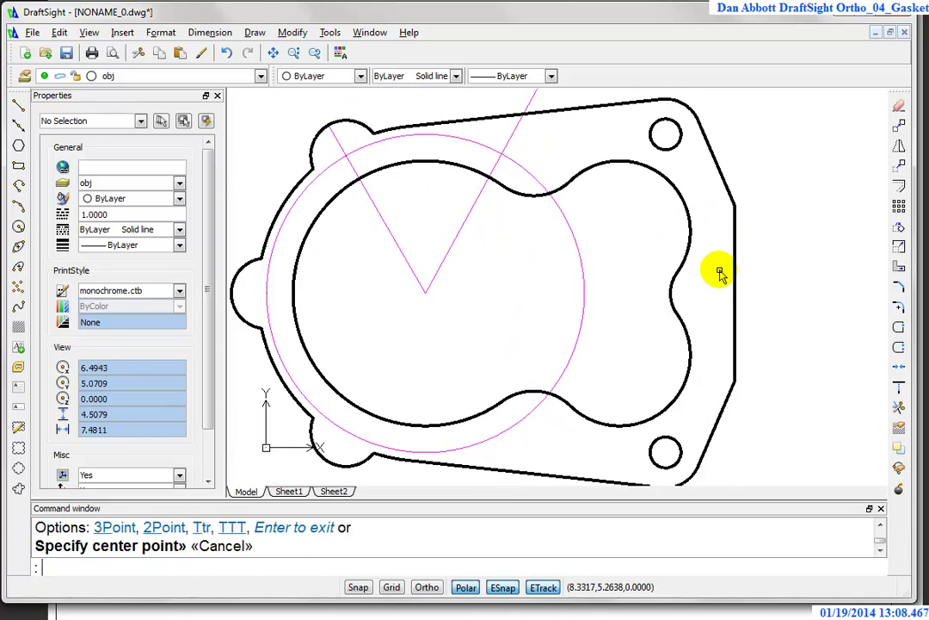
Step: Draw a 0.35-diameter circle centred @.4,-1.8 from the top-right hole's centre
{"action": "key", "text": "Return"}
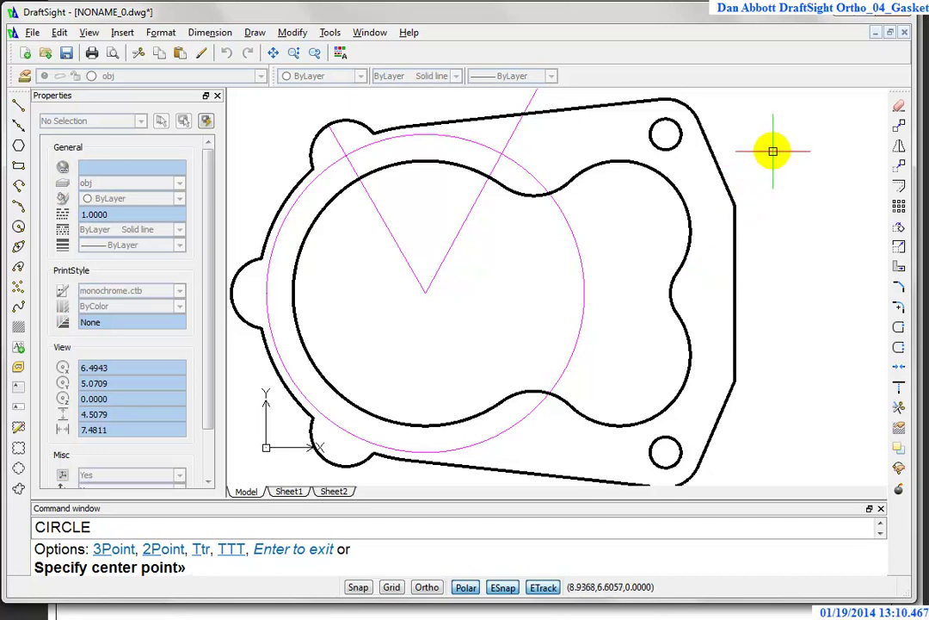
{"action": "key", "text": "F8"}
{"action": "right_click", "coordinate": [764, 151], "text": "shift"}
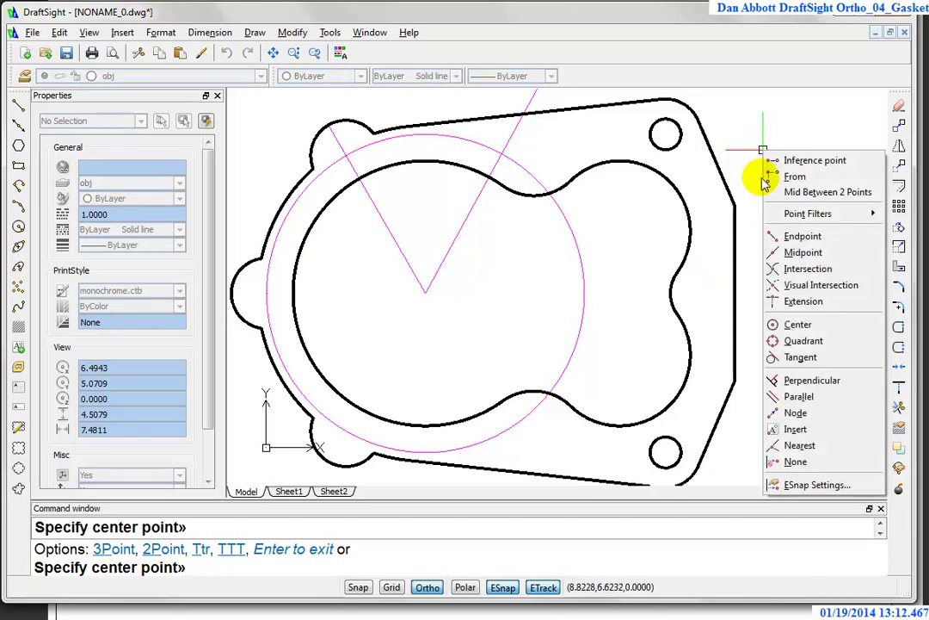
{"action": "left_click", "coordinate": [792, 176]}
{"action": "key", "text": "F10"}
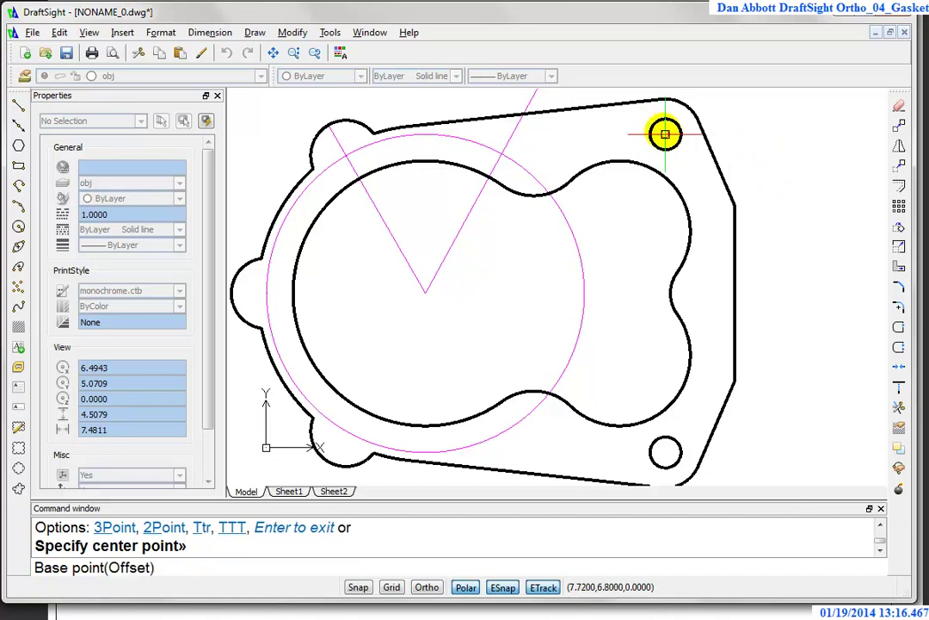
{"action": "type", "text": "@.4,-"}
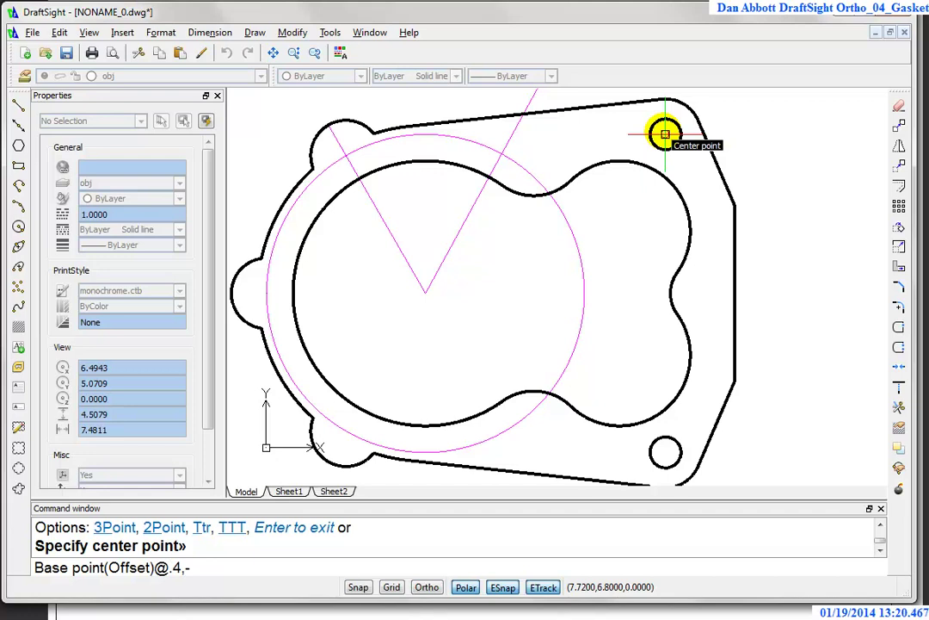
{"action": "type", "text": "1.8"}
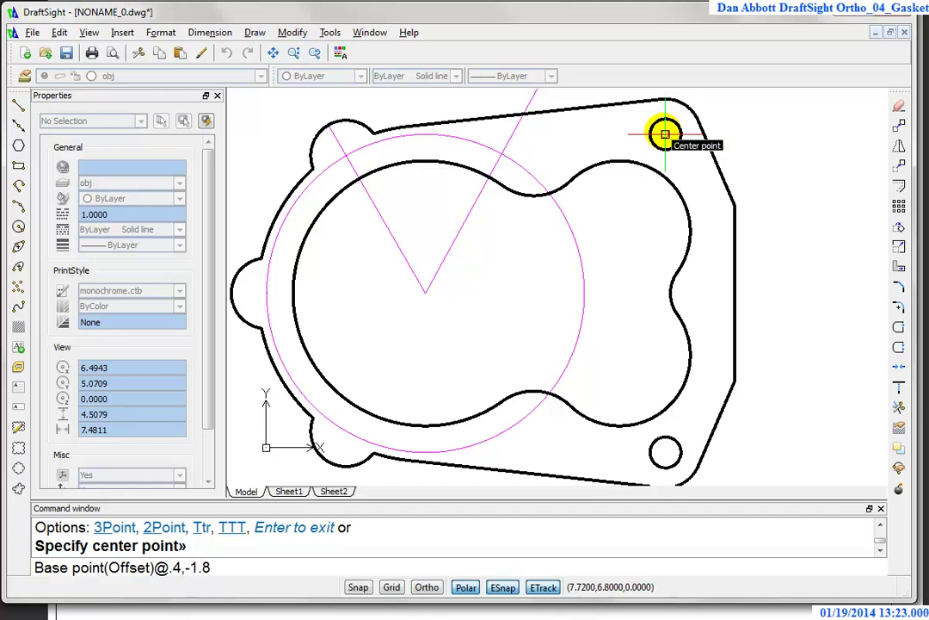
{"action": "key", "text": "Return"}
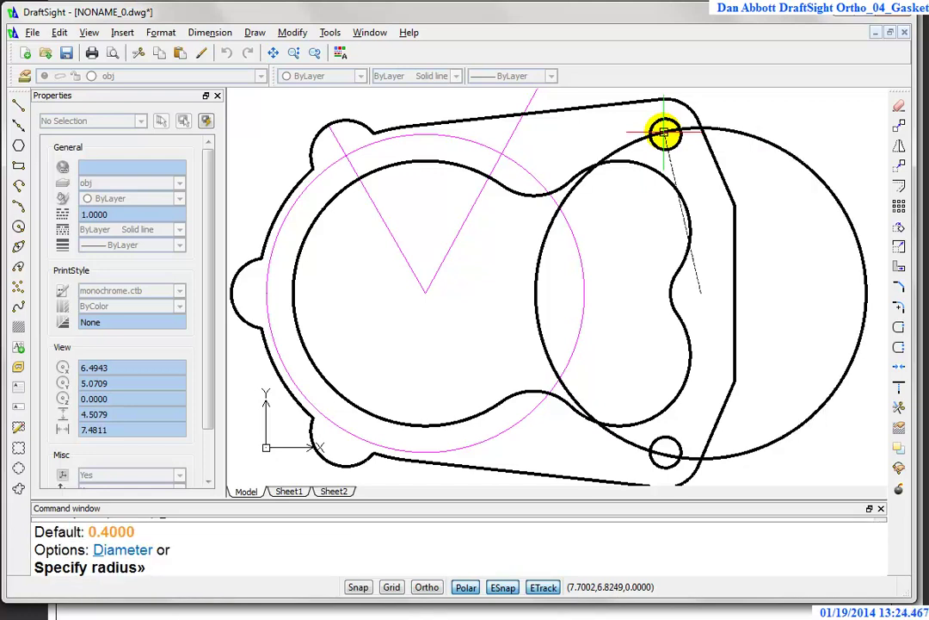
{"action": "type", "text": "d"}
{"action": "key", "text": "Return"}
{"action": "type", "text": ".35"}
{"action": "key", "text": "Return"}
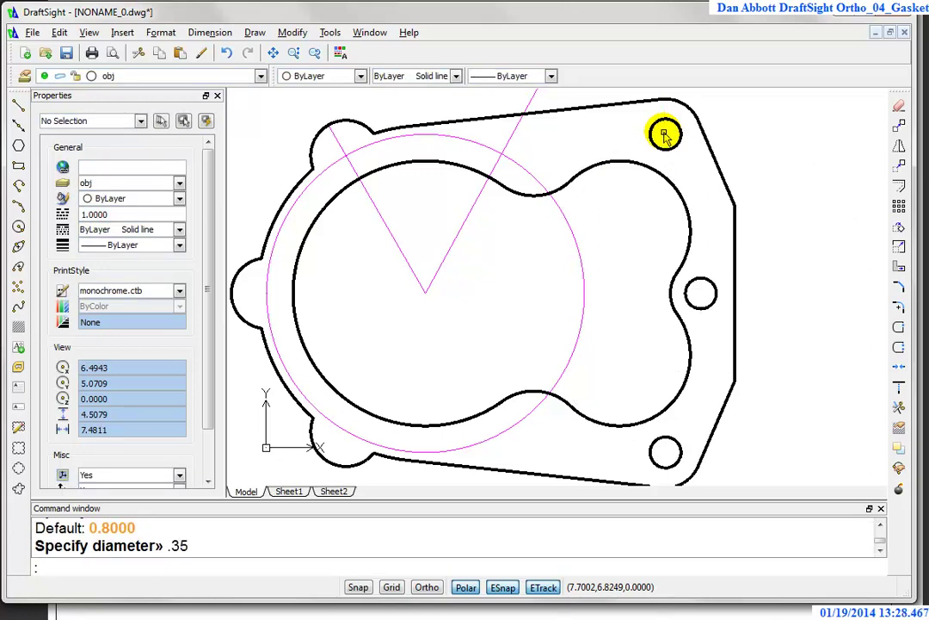
{"action": "left_click", "coordinate": [899, 205]}
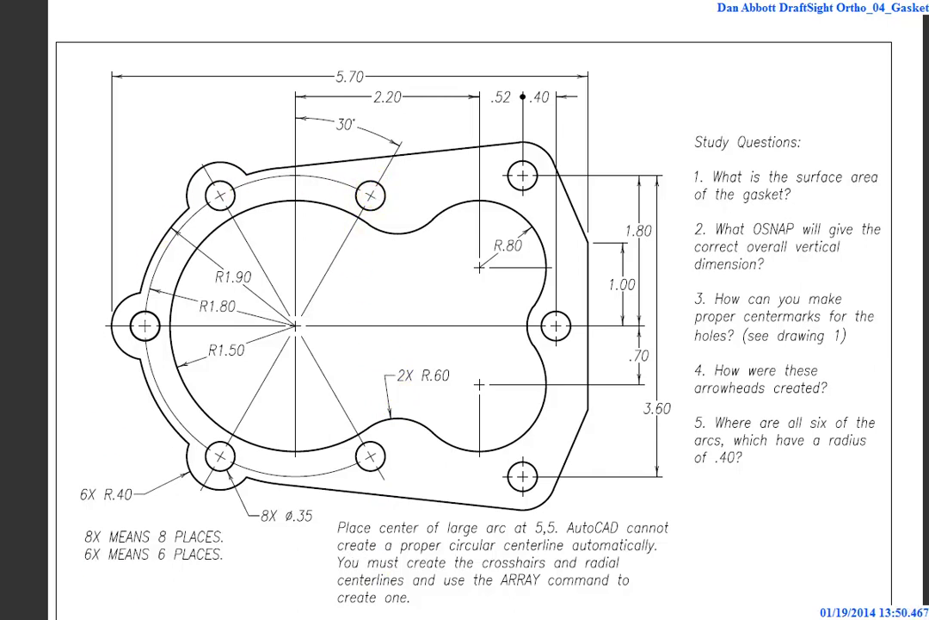
{"action": "key", "text": "alt+Tab"}
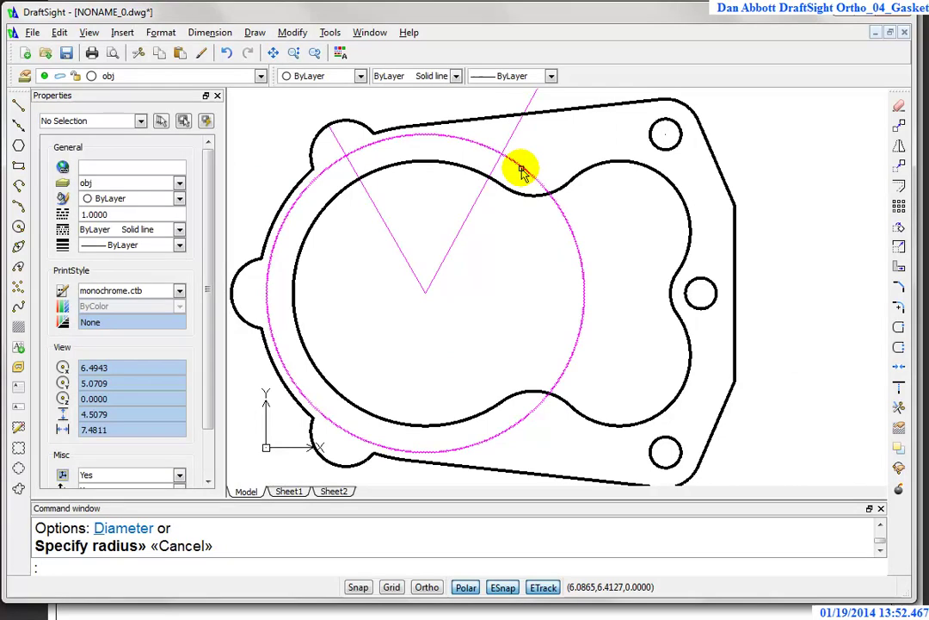
Step: Draw a 0.35-diameter hole at the intersection of the upper magenta radial line and bolt circle
{"action": "left_click", "coordinate": [19, 228]}
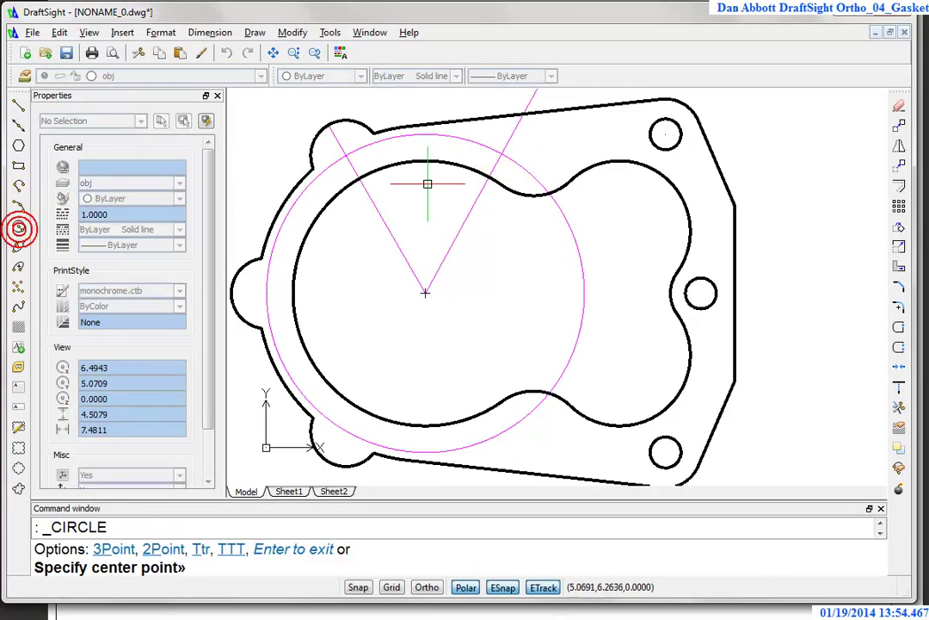
{"action": "left_click", "coordinate": [501, 152]}
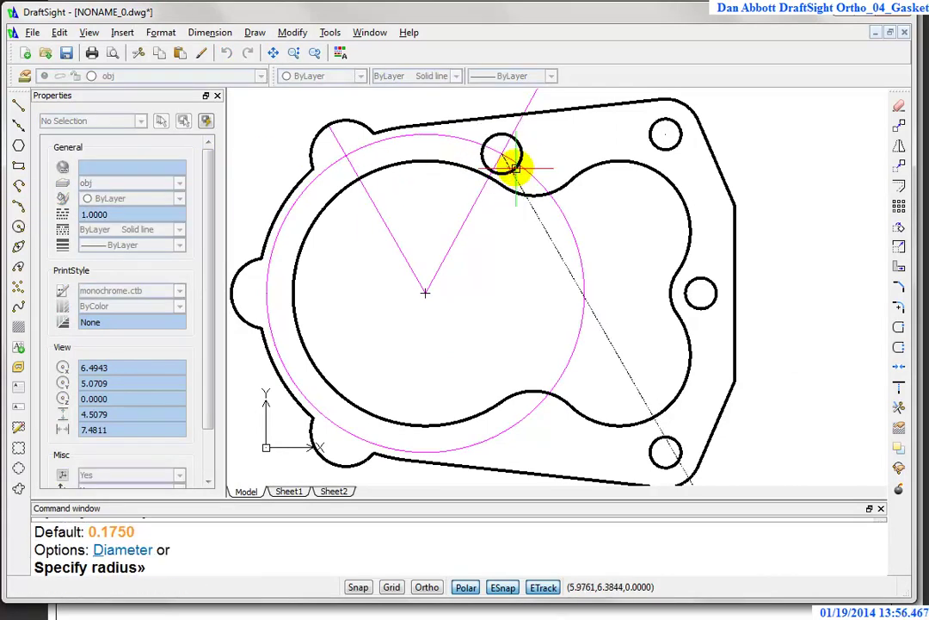
{"action": "type", "text": "d"}
{"action": "key", "text": "Return"}
{"action": "type", "text": ".35"}
{"action": "key", "text": "Return"}
Step: Zoom in to centre the new hole and bring up the layer dropdown
{"action": "scroll", "coordinate": [516, 172], "scroll_direction": "up", "scroll_amount": 4}
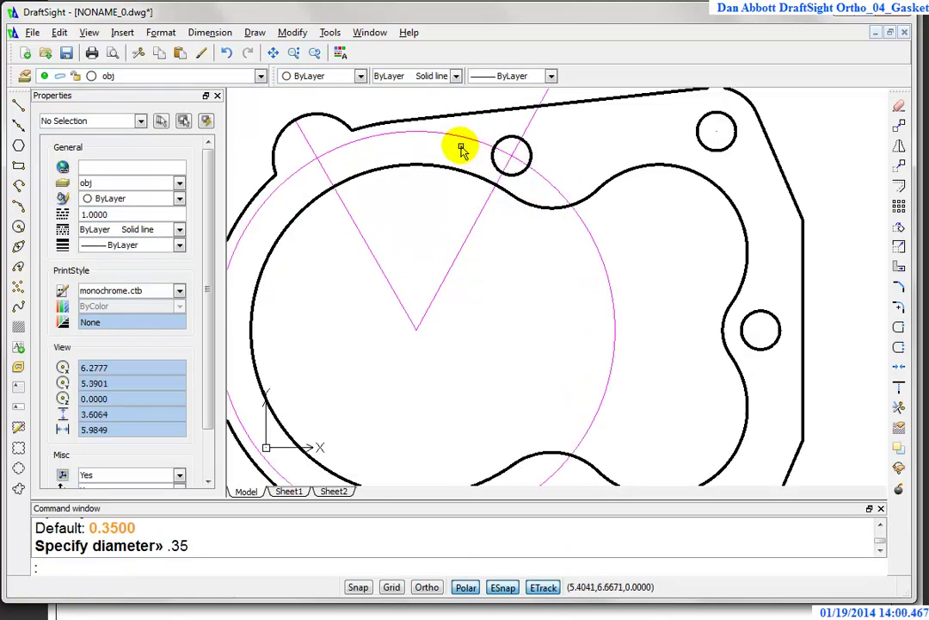
{"action": "scroll", "coordinate": [482, 146], "scroll_direction": "up", "scroll_amount": 2}
{"action": "scroll", "coordinate": [499, 142], "scroll_direction": "up", "scroll_amount": 2}
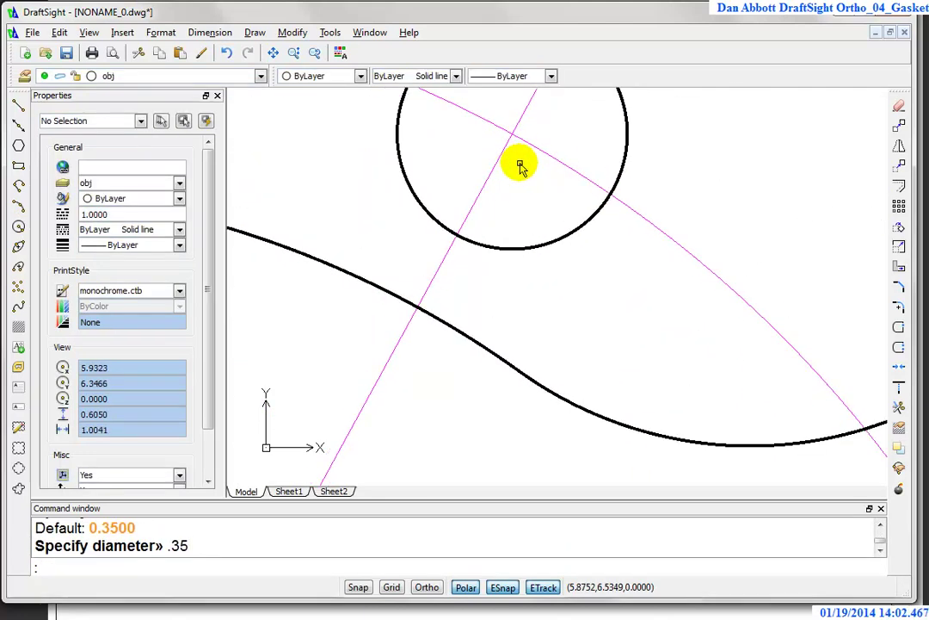
{"action": "middle_click_drag", "start_coordinate": [550, 178], "coordinate": [486, 336]}
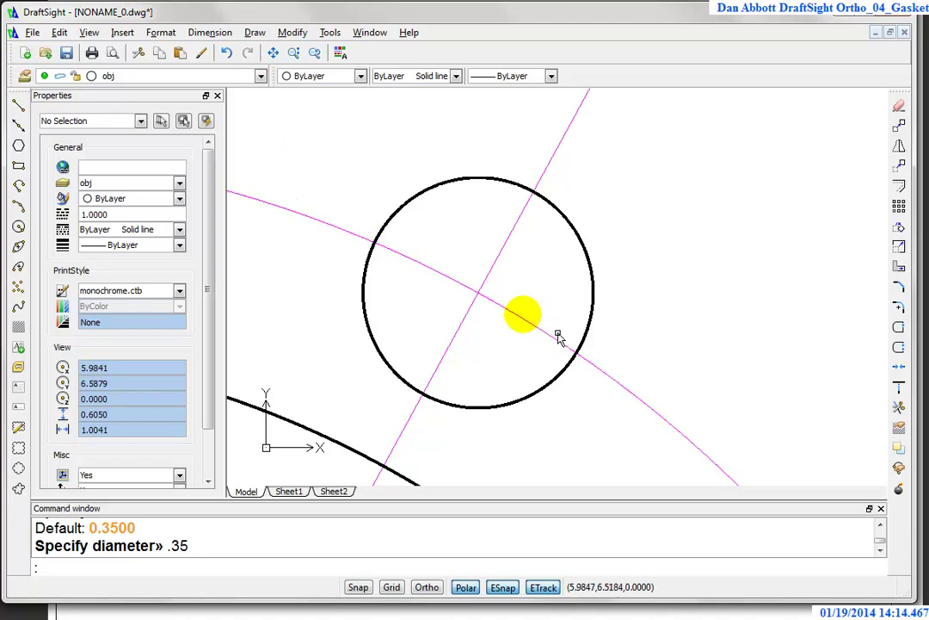
{"action": "left_click", "coordinate": [259, 77]}
Step: Make layer 0 current and draw a tiny 0.06-radius circle at the centerline crossing
{"action": "left_click", "coordinate": [190, 90]}
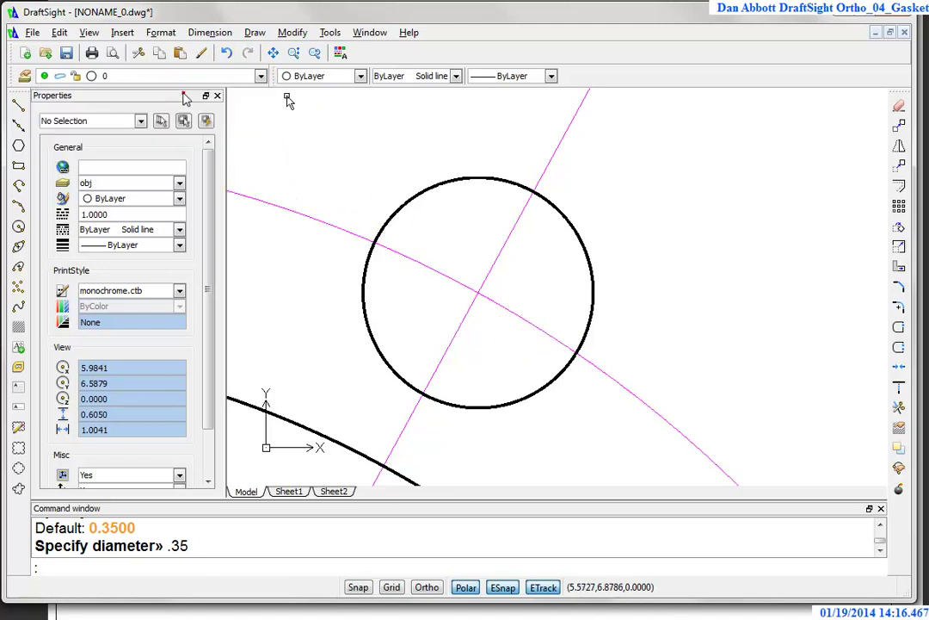
{"action": "key", "text": "Return"}
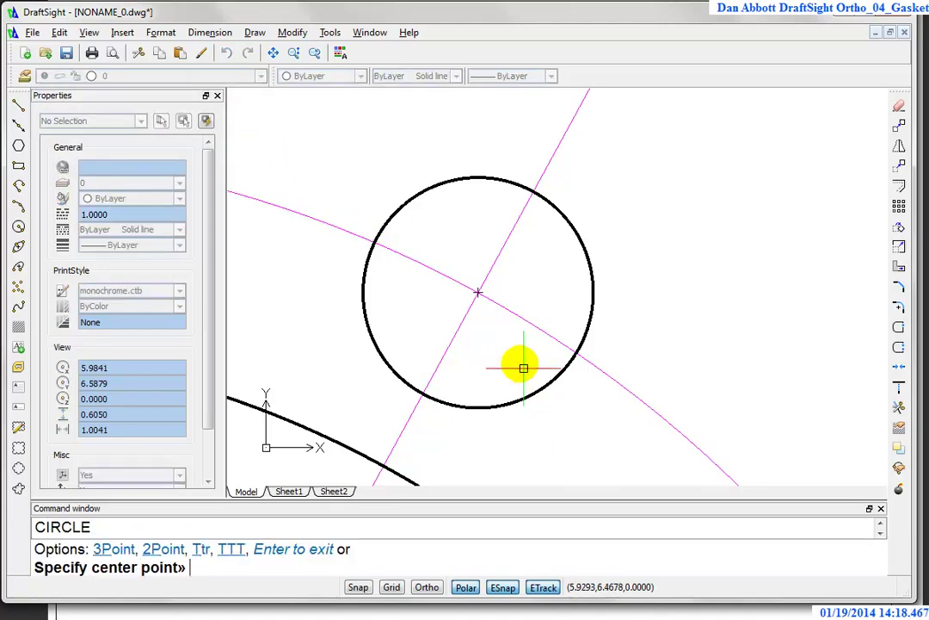
{"action": "left_click", "coordinate": [478, 293]}
{"action": "left_click", "coordinate": [489, 317]}
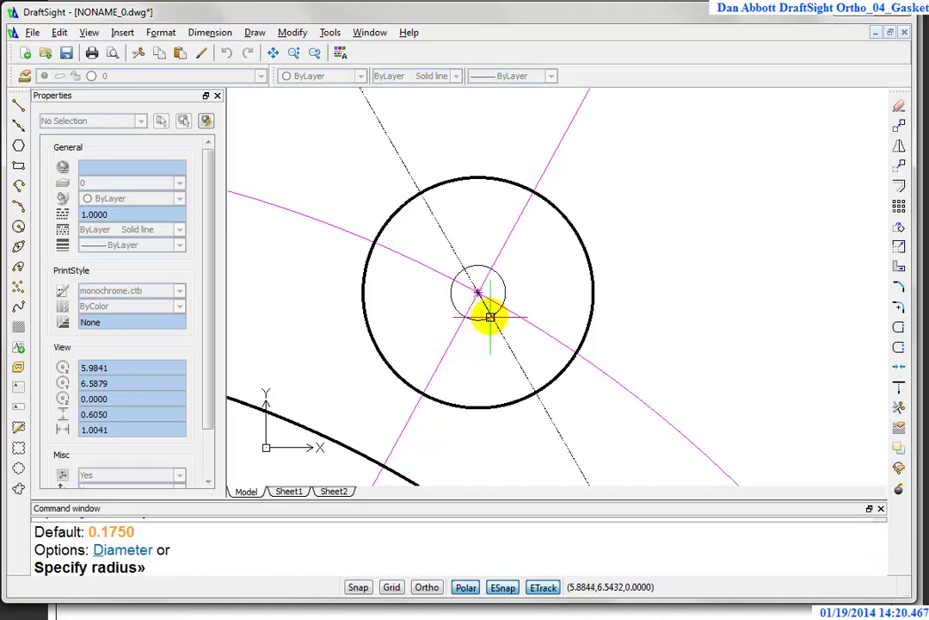
{"action": "key", "text": "Return"}
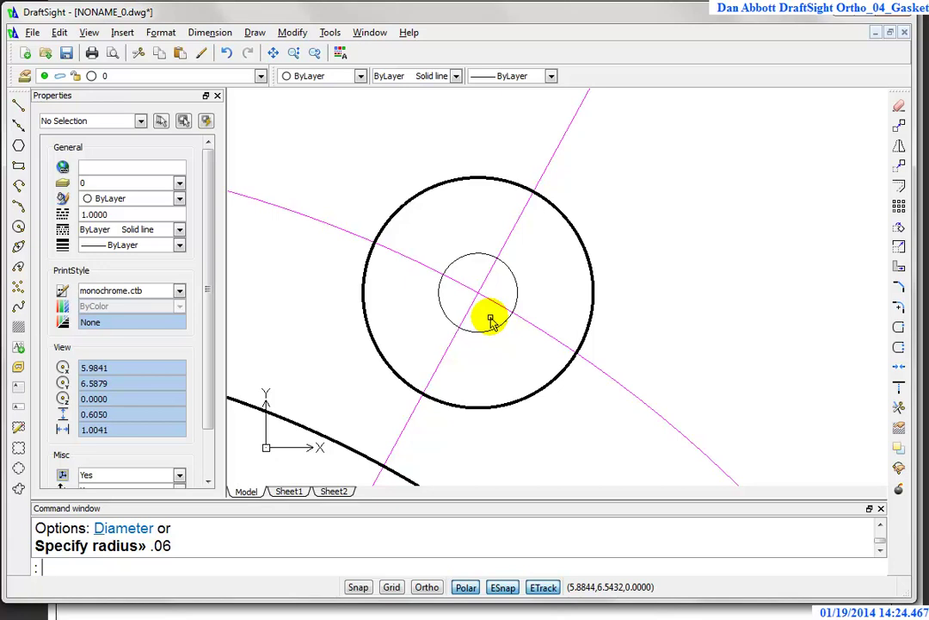
{"action": "key", "text": "Return"}
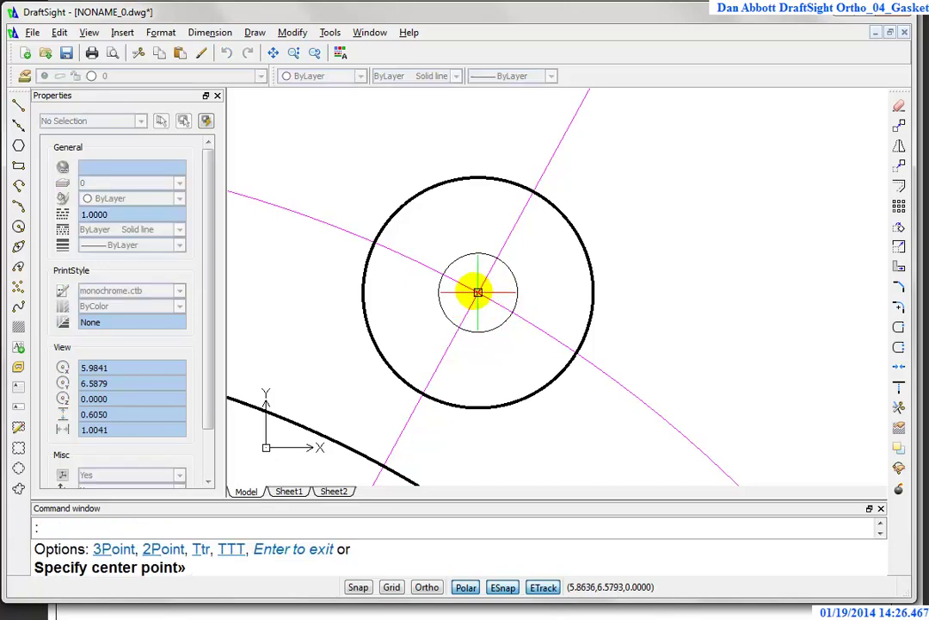
{"action": "left_click", "coordinate": [478, 293]}
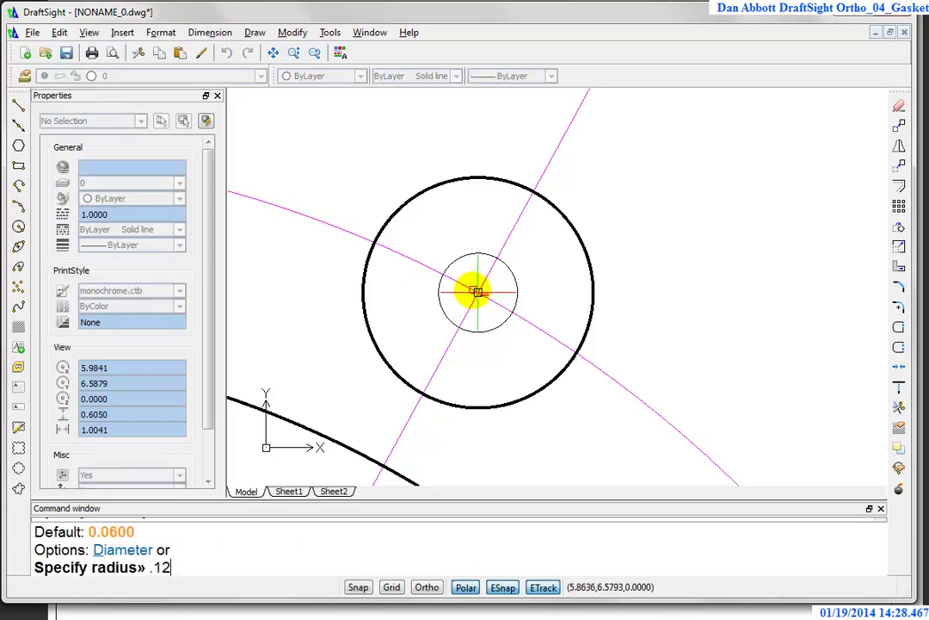
{"action": "type", "text": ".12"}
{"action": "key", "text": "Return"}
{"action": "key", "text": "Escape"}
{"action": "key", "text": "Escape"}
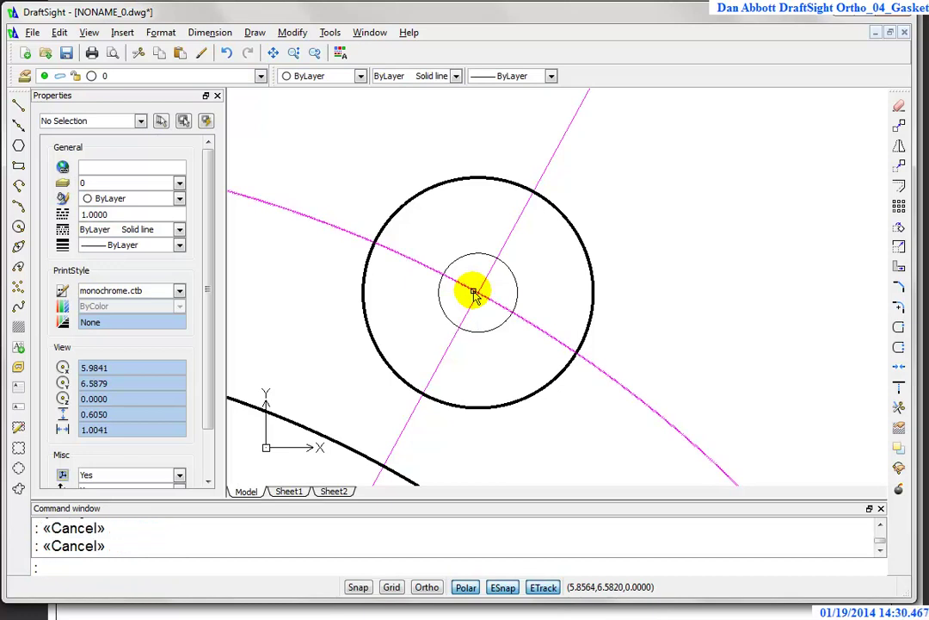
Step: Draw helper circles at the hole centre with the default radius and a 0.12 radius
{"action": "left_click", "coordinate": [18, 226]}
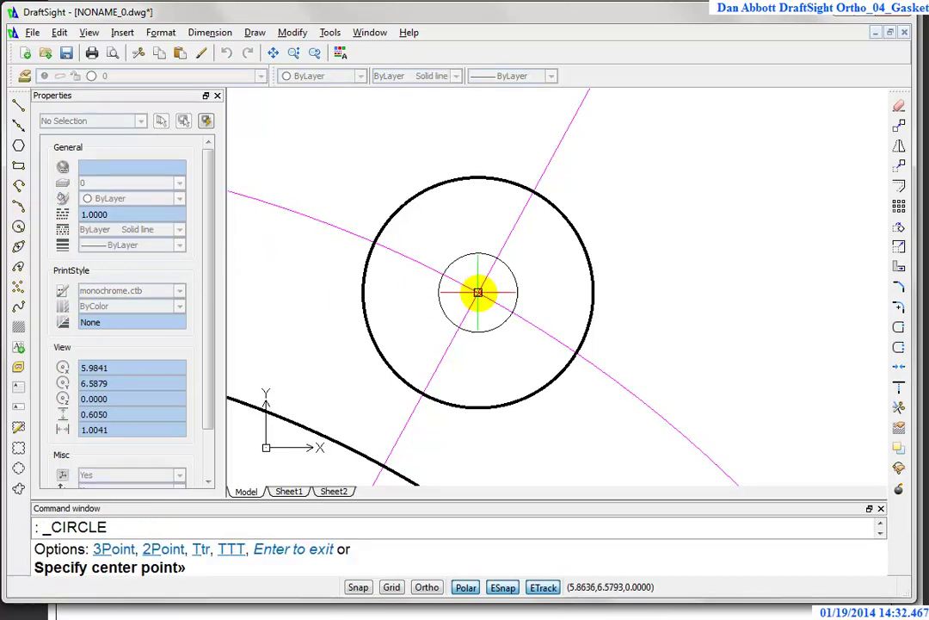
{"action": "left_click", "coordinate": [478, 292]}
{"action": "key", "text": "Return"}
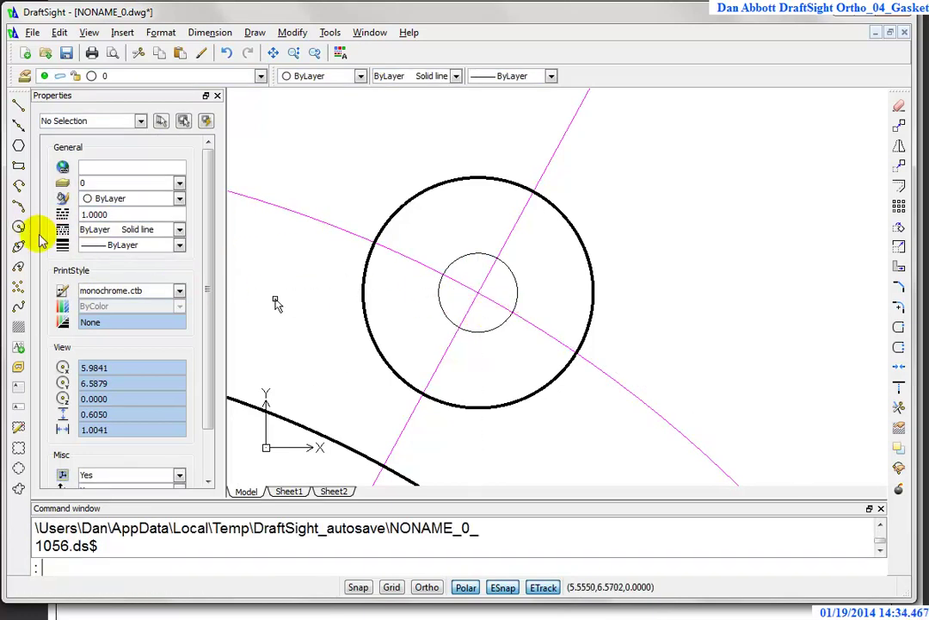
{"action": "left_click", "coordinate": [18, 227]}
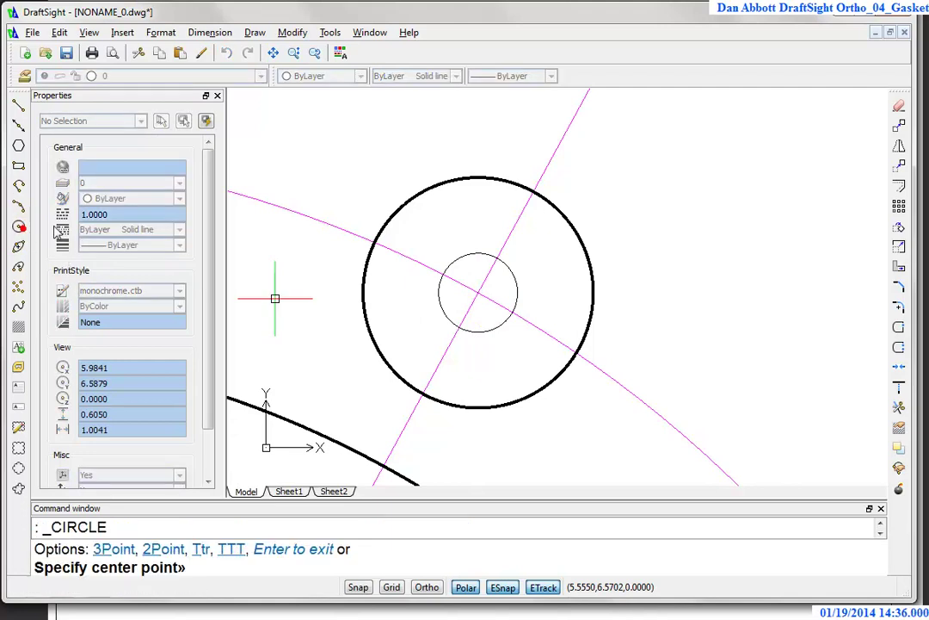
{"action": "left_click", "coordinate": [477, 293]}
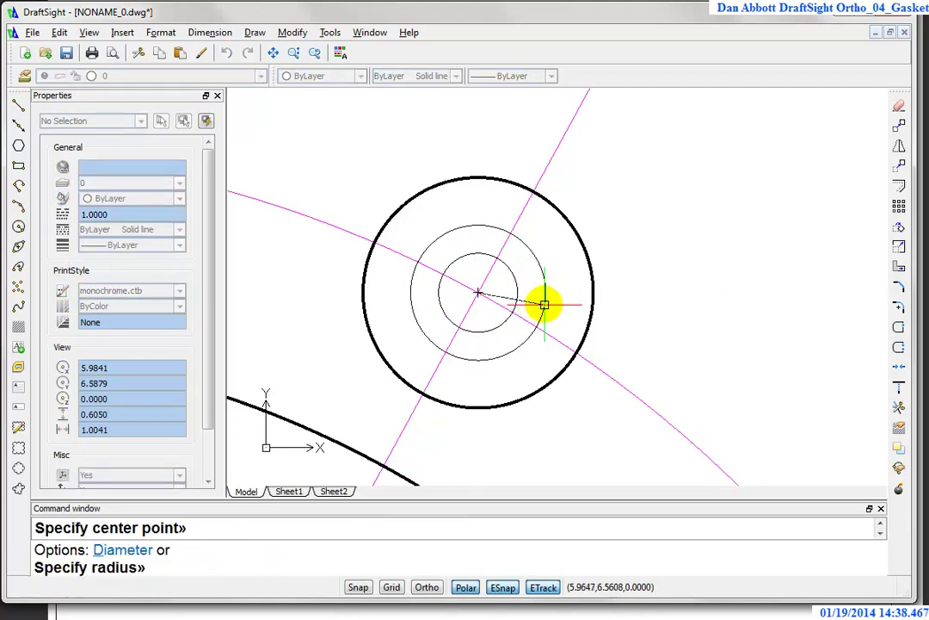
{"action": "type", "text": ".12"}
{"action": "key", "text": "Return"}
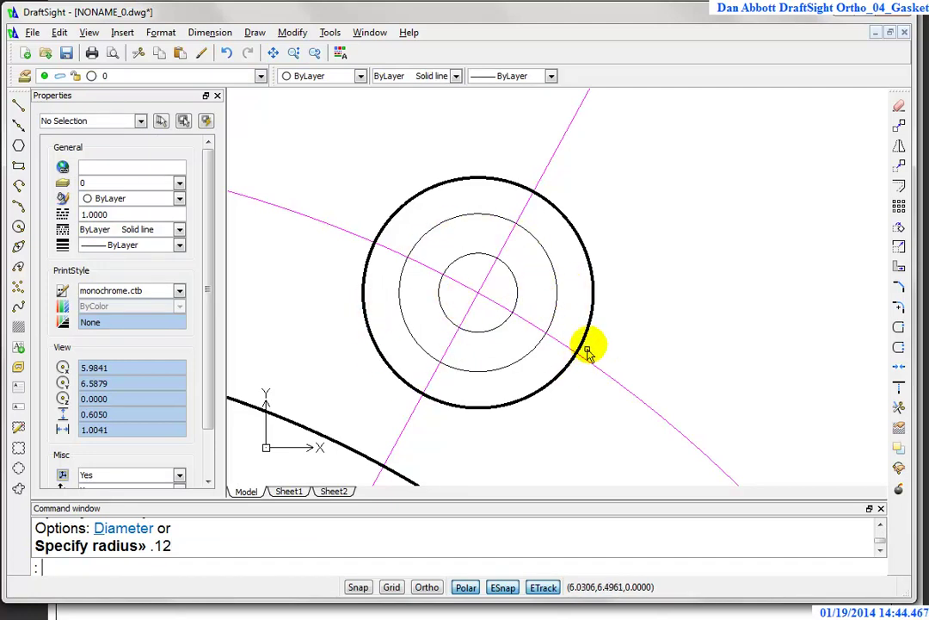
Step: Trim the four magenta centerline segments lying between the helper circles
{"action": "type", "text": "tr"}
{"action": "key", "text": "Return"}
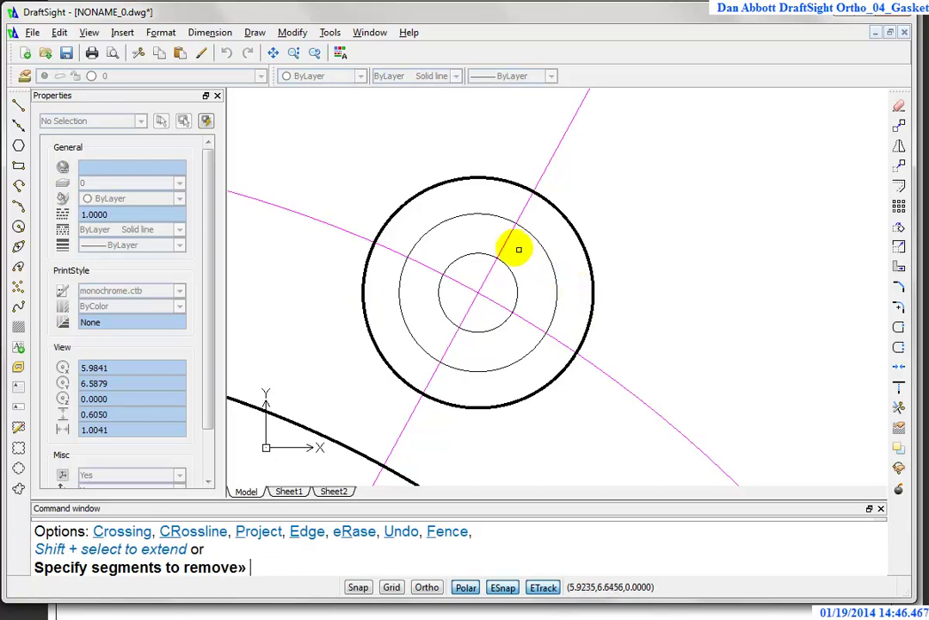
{"action": "left_click", "coordinate": [504, 238]}
{"action": "left_click", "coordinate": [429, 268]}
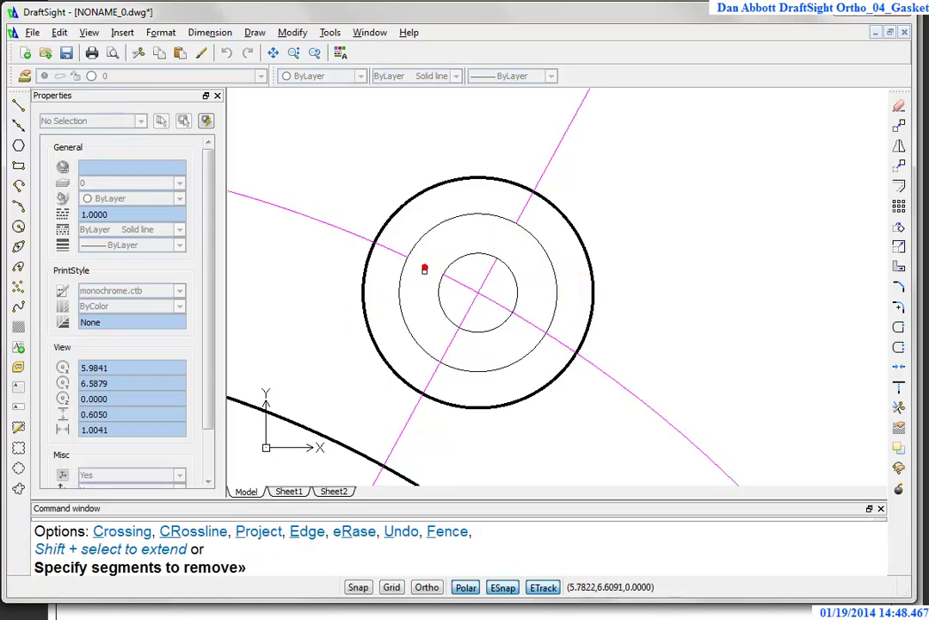
{"action": "left_click", "coordinate": [445, 352]}
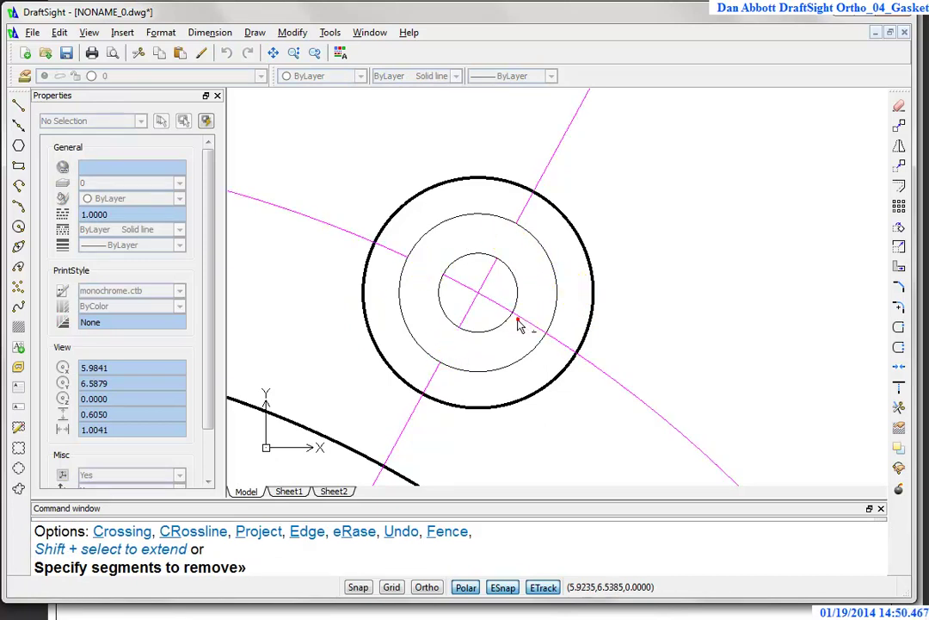
{"action": "left_click", "coordinate": [500, 329]}
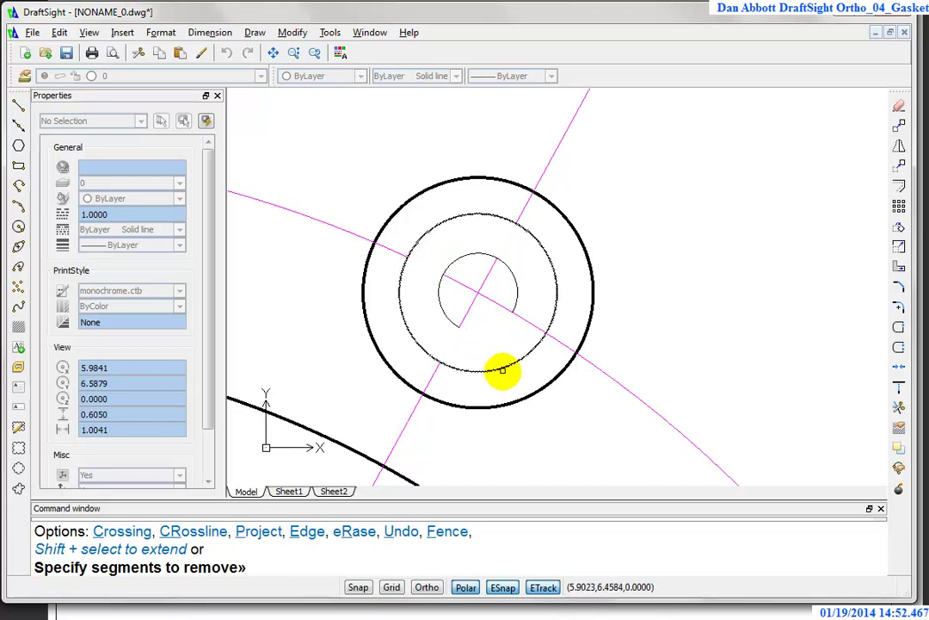
{"action": "key", "text": "Escape"}
{"action": "key", "text": "Escape"}
Step: Delete the leftover helper arc and circle
{"action": "left_click", "coordinate": [440, 307]}
{"action": "left_click", "coordinate": [401, 315]}
{"action": "key", "text": "Delete"}
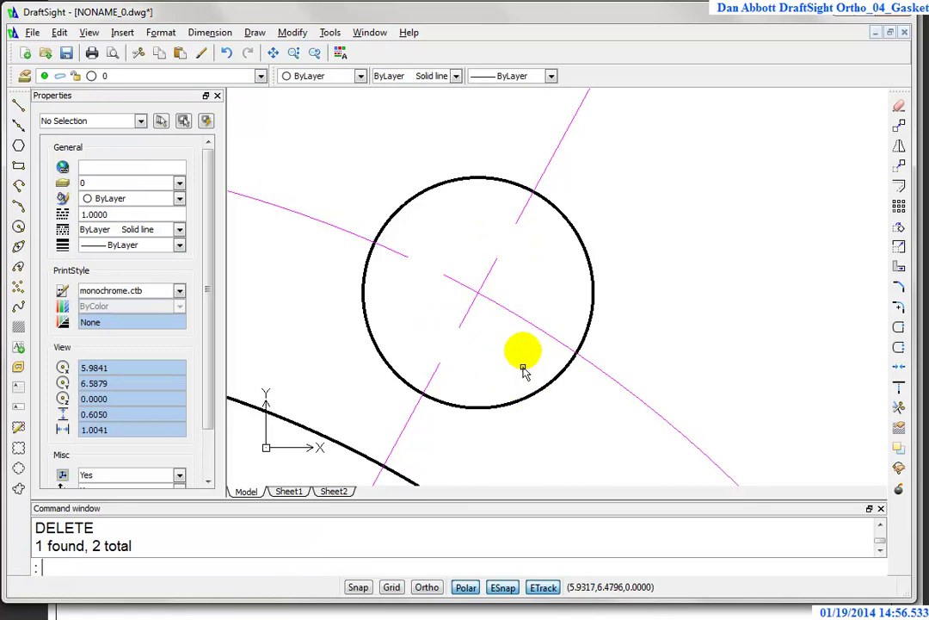
{"action": "key", "text": "Escape"}
{"action": "type", "text": "c"}
{"action": "key", "text": "Return"}
{"action": "key", "text": "Escape"}
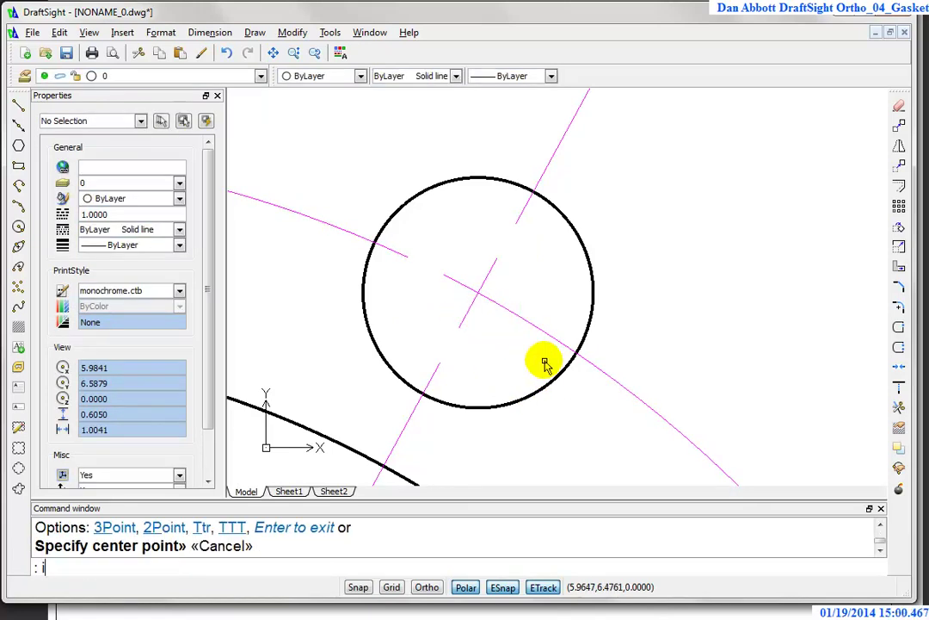
{"action": "key", "text": "Escape"}
{"action": "key", "text": "Escape"}
{"action": "key", "text": "ctrl+z"}
{"action": "type", "text": "t"}
{"action": "key", "text": "Return"}
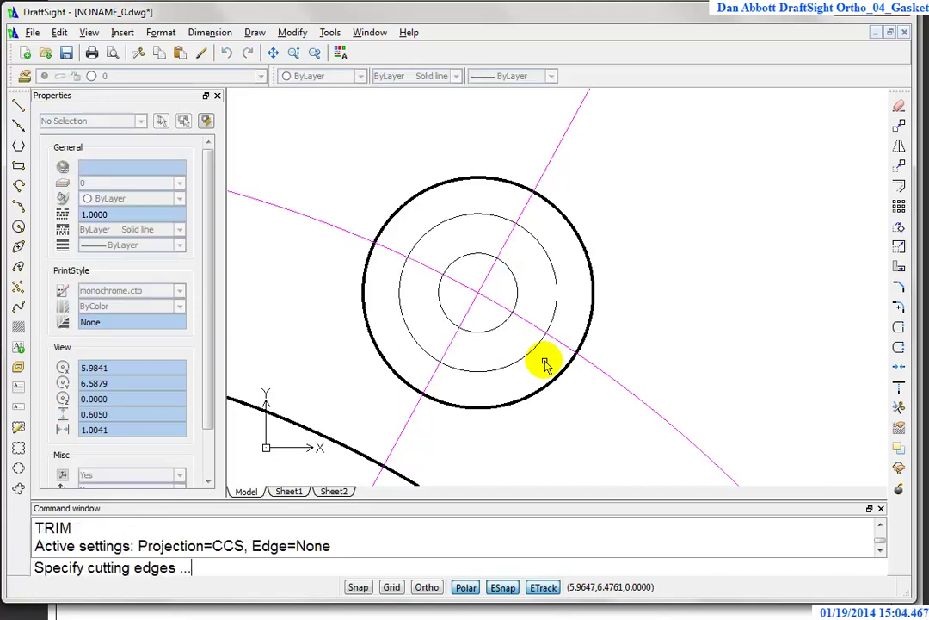
{"action": "key", "text": "Return"}
{"action": "left_click", "coordinate": [523, 323]}
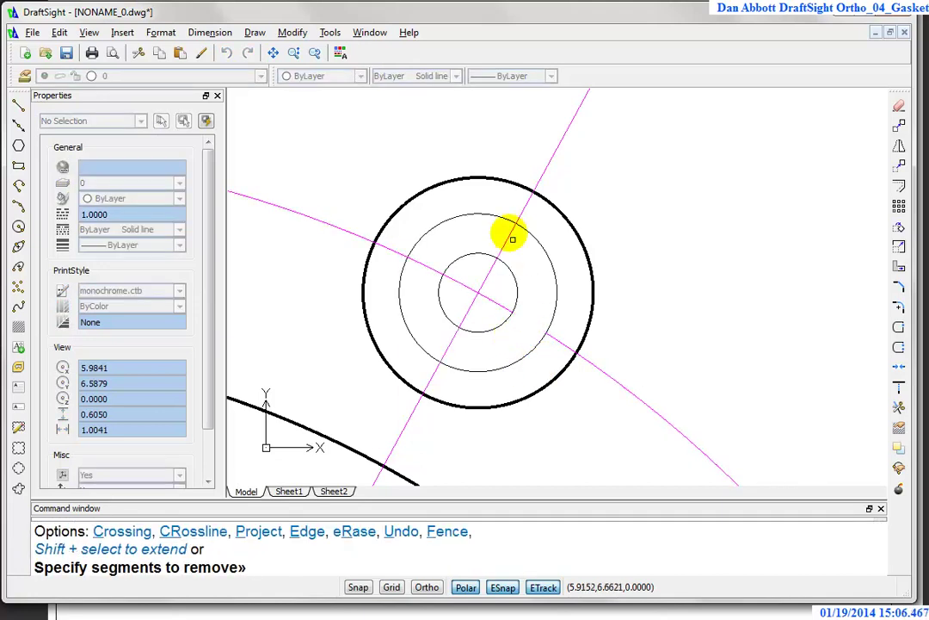
{"action": "left_click", "coordinate": [507, 231]}
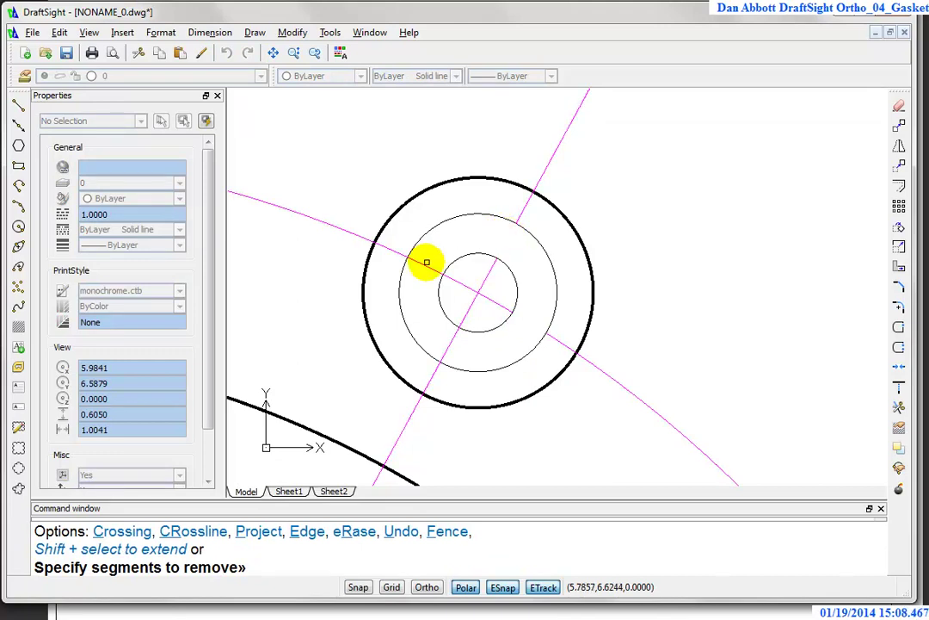
{"action": "key", "text": "Escape"}
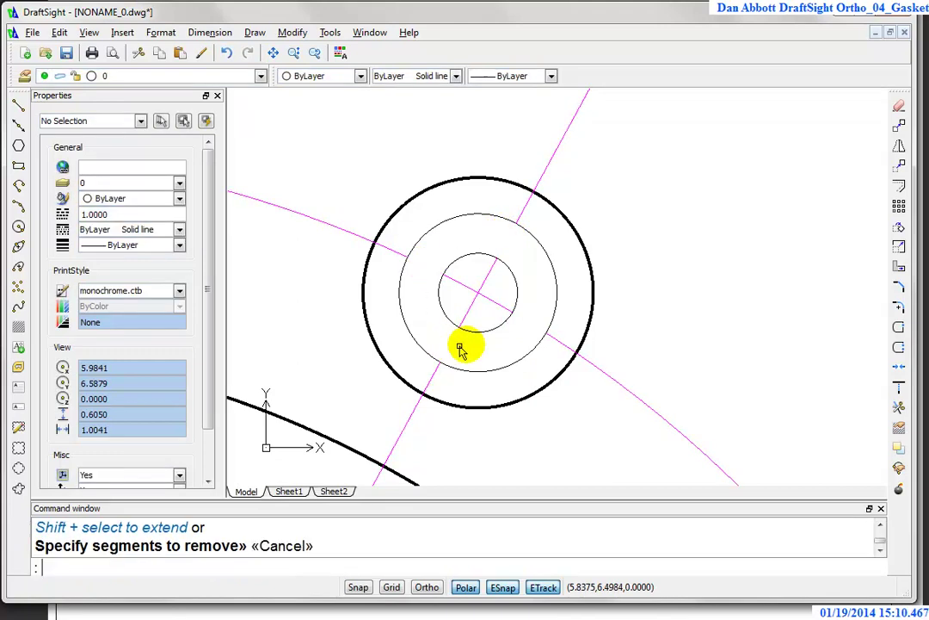
{"action": "left_click", "coordinate": [498, 324]}
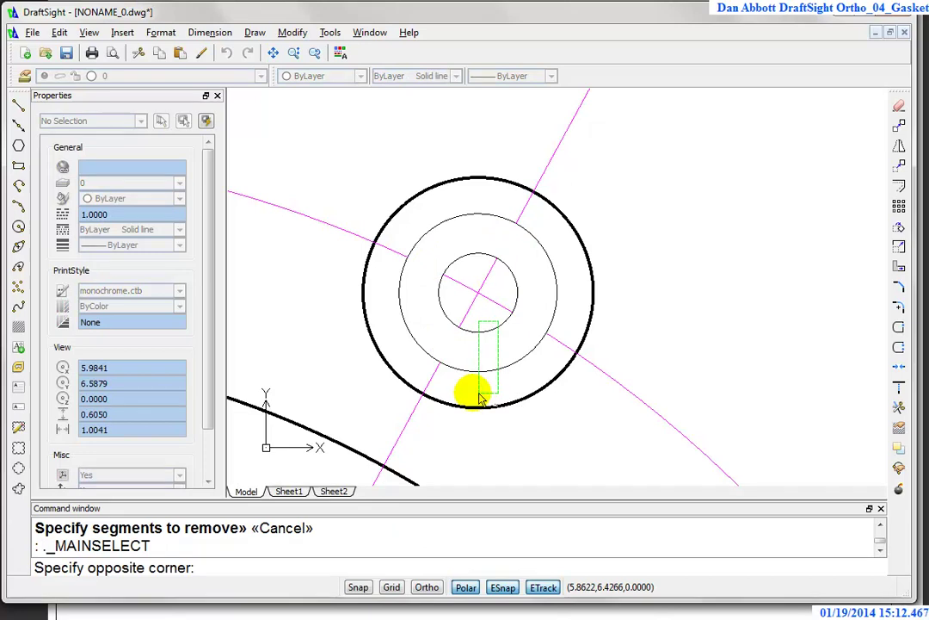
{"action": "left_click", "coordinate": [491, 386]}
{"action": "key", "text": "Delete"}
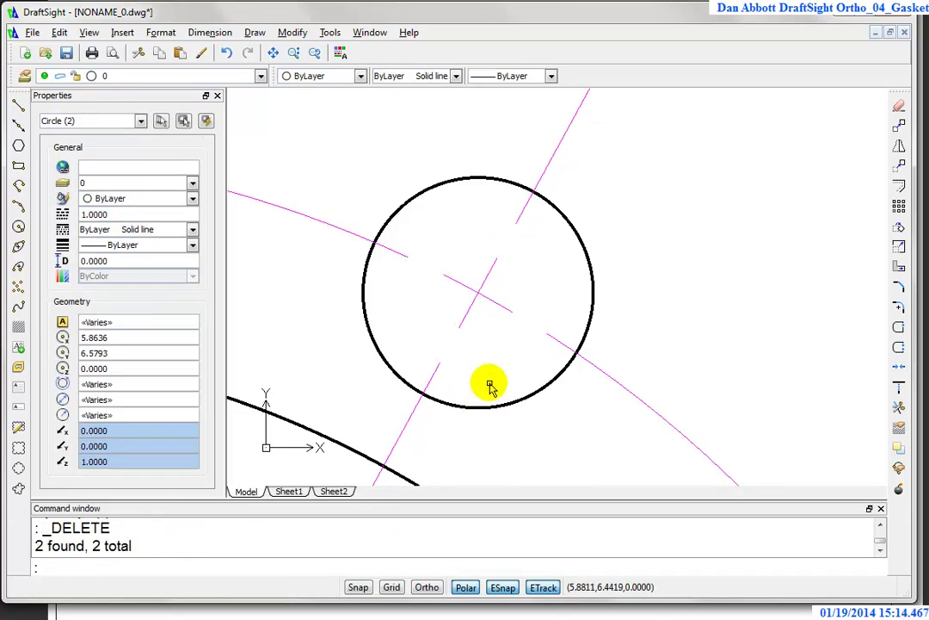
{"action": "scroll", "coordinate": [482, 372], "scroll_direction": "down", "scroll_amount": 1}
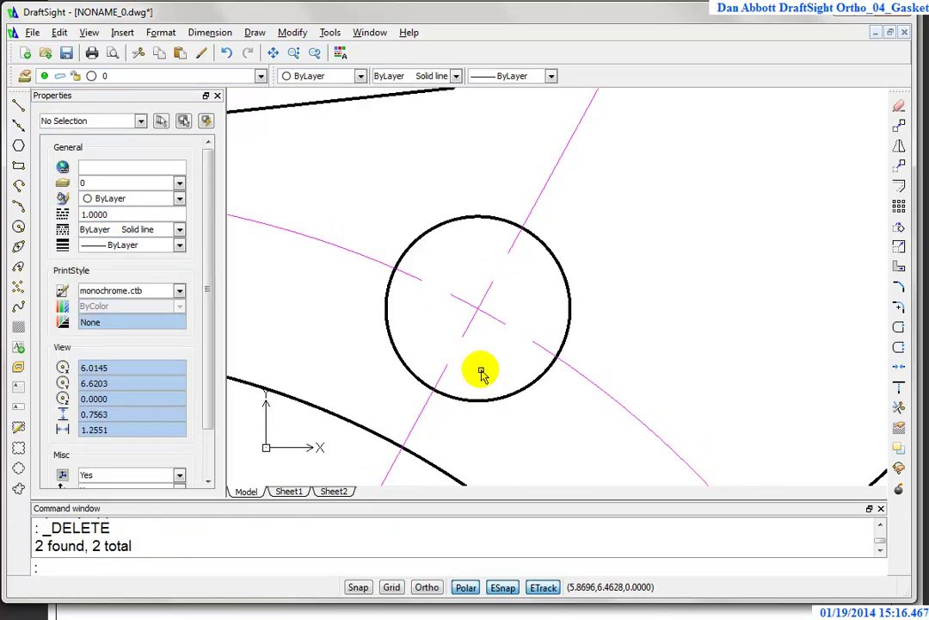
{"action": "scroll", "coordinate": [482, 373], "scroll_direction": "down", "scroll_amount": 3}
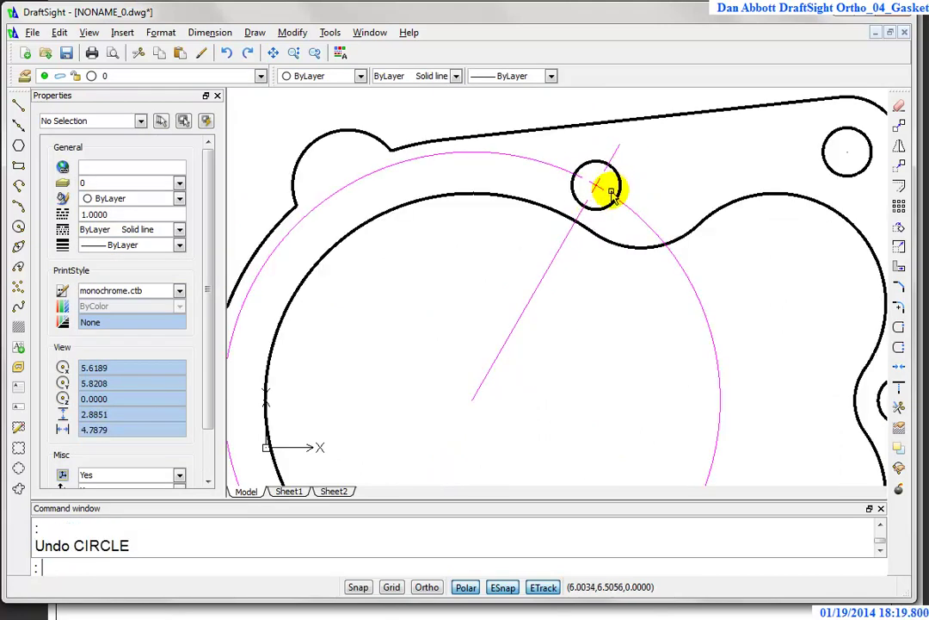
{"action": "scroll", "coordinate": [623, 178], "scroll_direction": "up", "scroll_amount": 3}
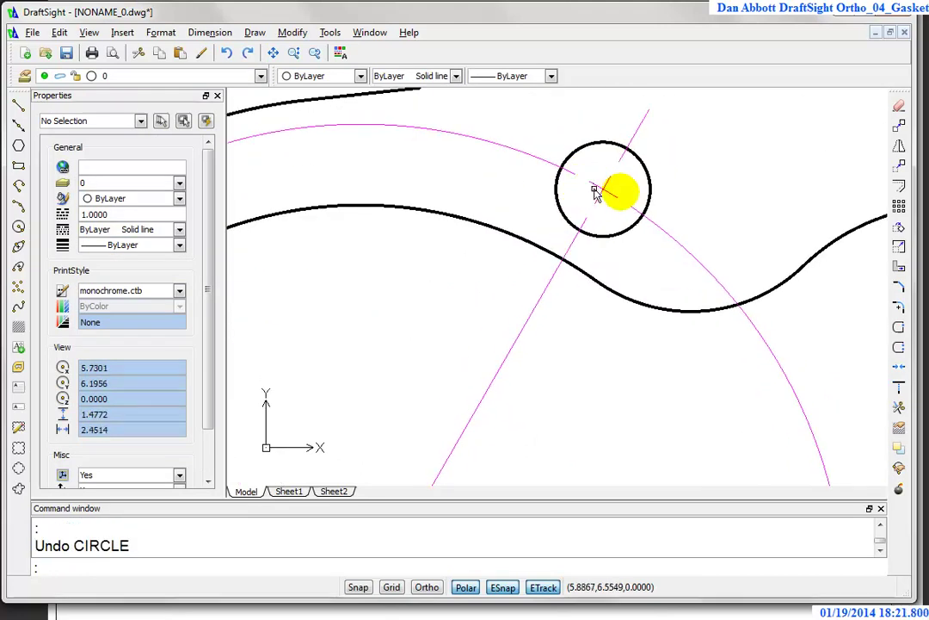
{"action": "scroll", "coordinate": [597, 191], "scroll_direction": "down", "scroll_amount": 3}
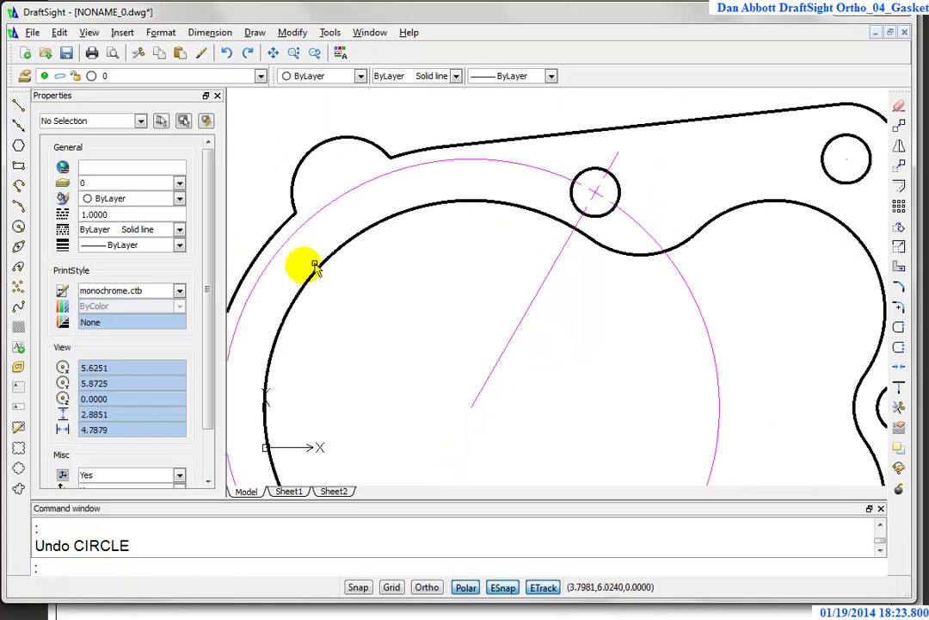
{"action": "key", "text": "Escape"}
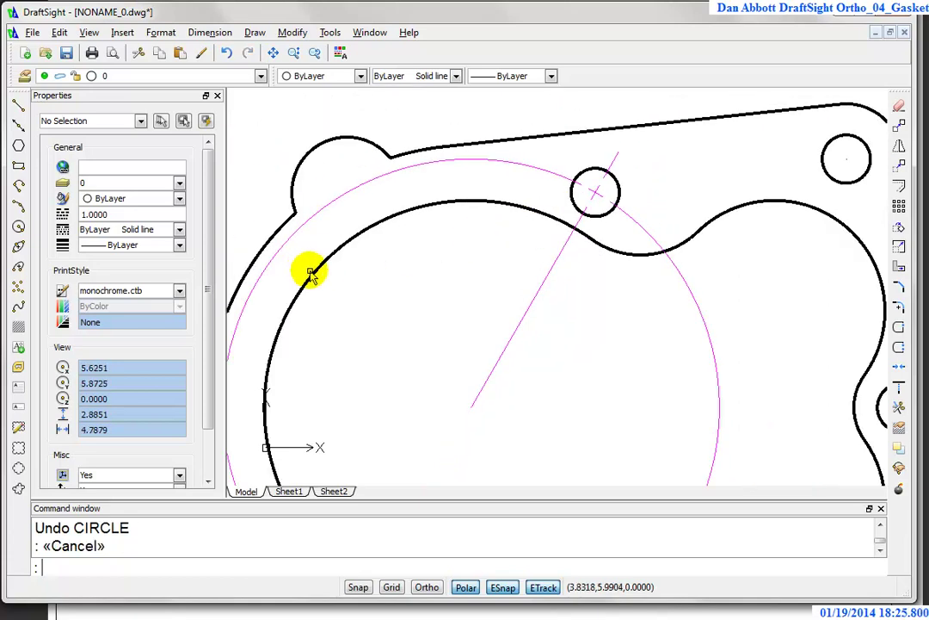
Step: Trim against a temporary R0.12 circle on the upper-left lobe, then delete the leftover circle and piece
{"action": "key", "text": "Return"}
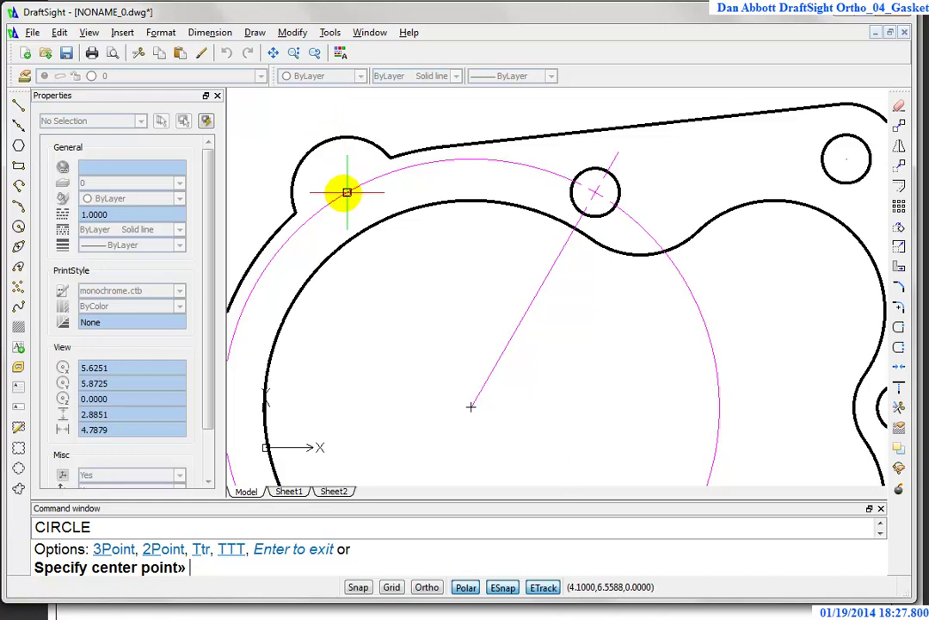
{"action": "left_click", "coordinate": [346, 192]}
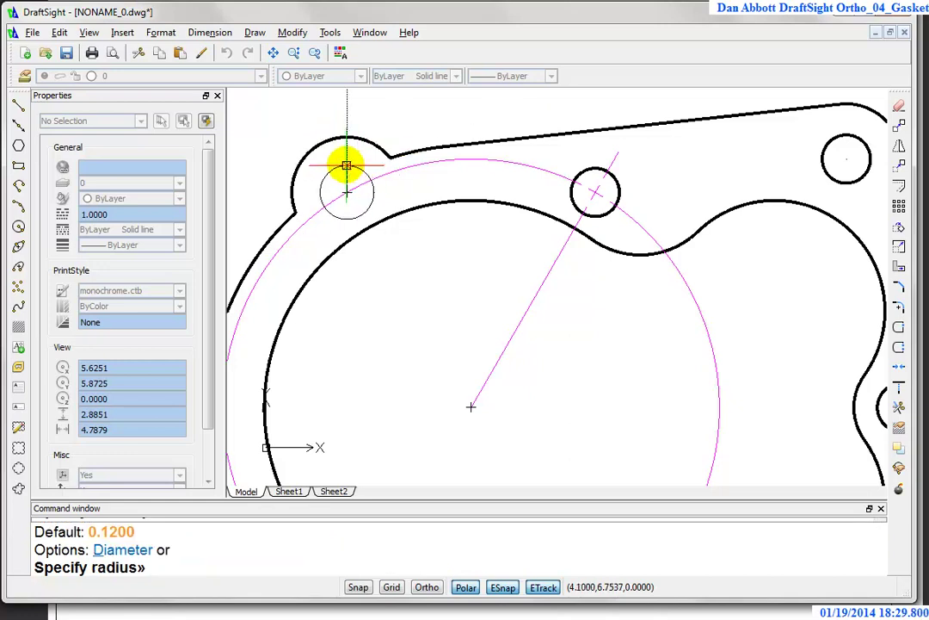
{"action": "type", "text": ".12"}
{"action": "key", "text": "Return"}
{"action": "type", "text": "tr"}
{"action": "key", "text": "Return"}
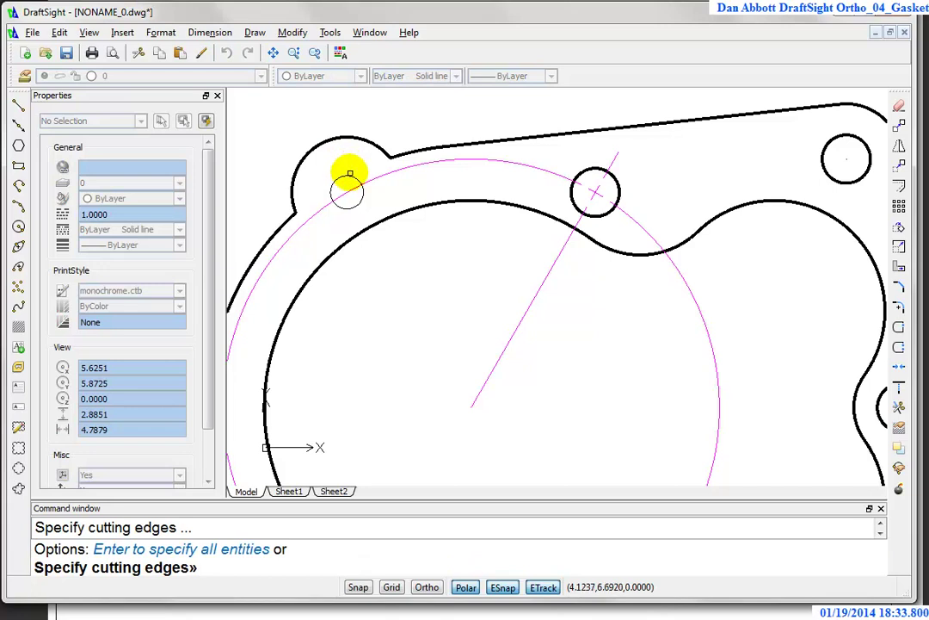
{"action": "right_click", "coordinate": [349, 174]}
{"action": "left_click", "coordinate": [348, 191]}
{"action": "right_click", "coordinate": [349, 191]}
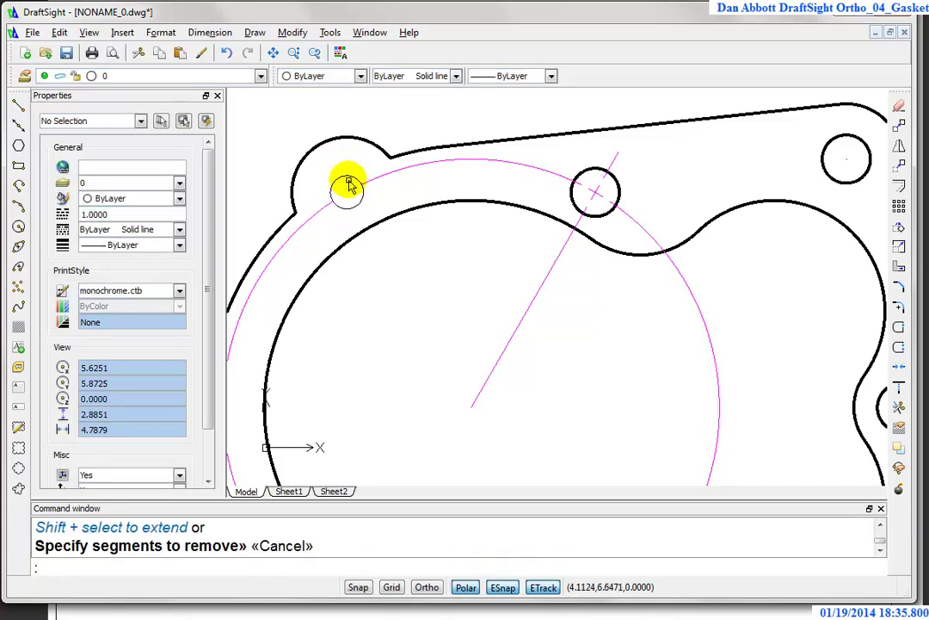
{"action": "left_click", "coordinate": [349, 185]}
{"action": "left_click", "coordinate": [308, 221]}
{"action": "key", "text": "Delete"}
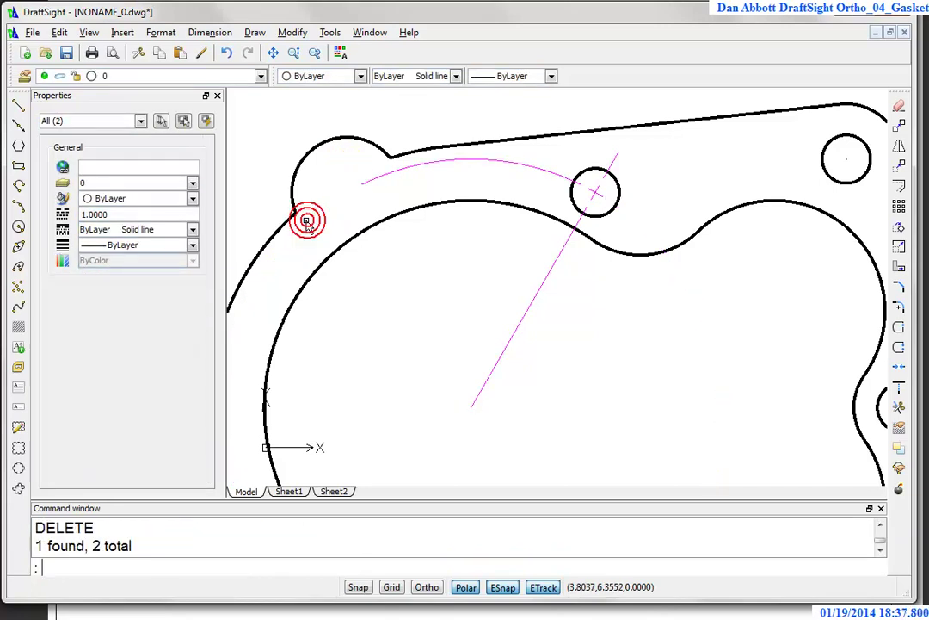
Step: Draw a temporary R0.12 circle centred on the radial centerline's end near the gasket centre
{"action": "scroll", "coordinate": [611, 202], "scroll_direction": "down", "scroll_amount": 2}
{"action": "scroll", "coordinate": [602, 200], "scroll_direction": "up", "scroll_amount": 3}
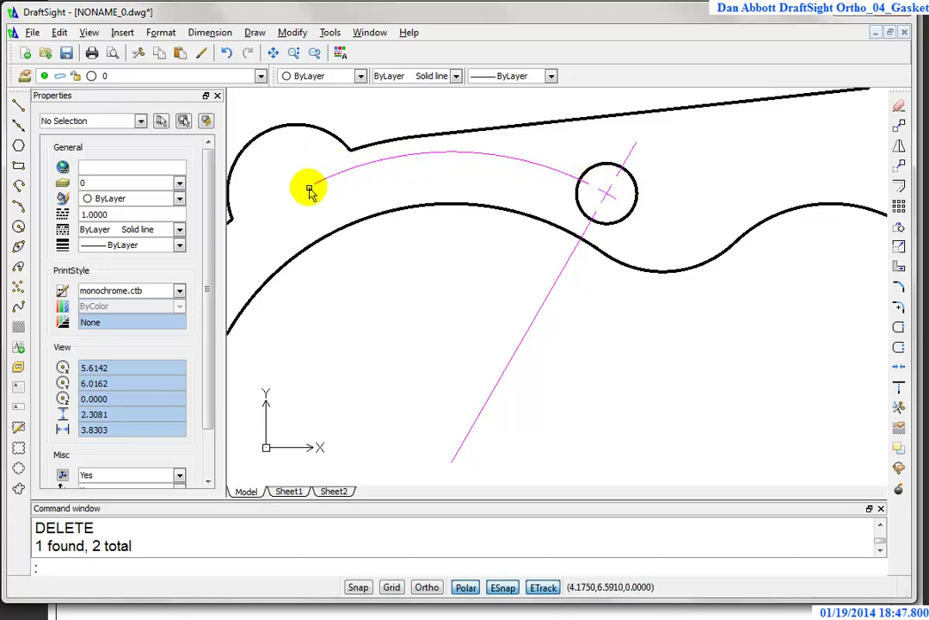
{"action": "scroll", "coordinate": [628, 244], "scroll_direction": "down", "scroll_amount": 2}
{"action": "type", "text": "c"}
{"action": "key", "text": "Return"}
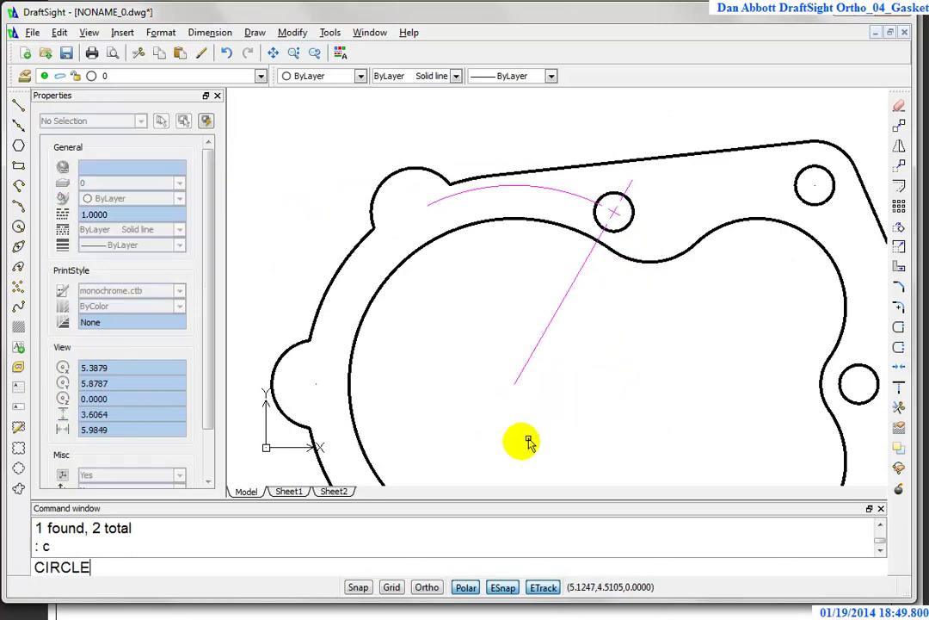
{"action": "mouse_move", "coordinate": [516, 385]}
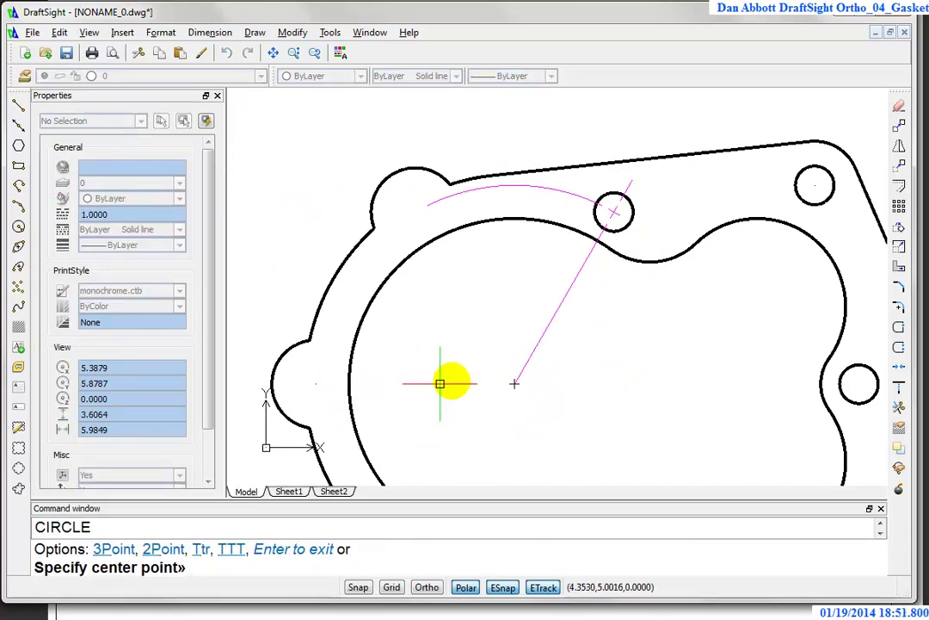
{"action": "left_click", "coordinate": [514, 383]}
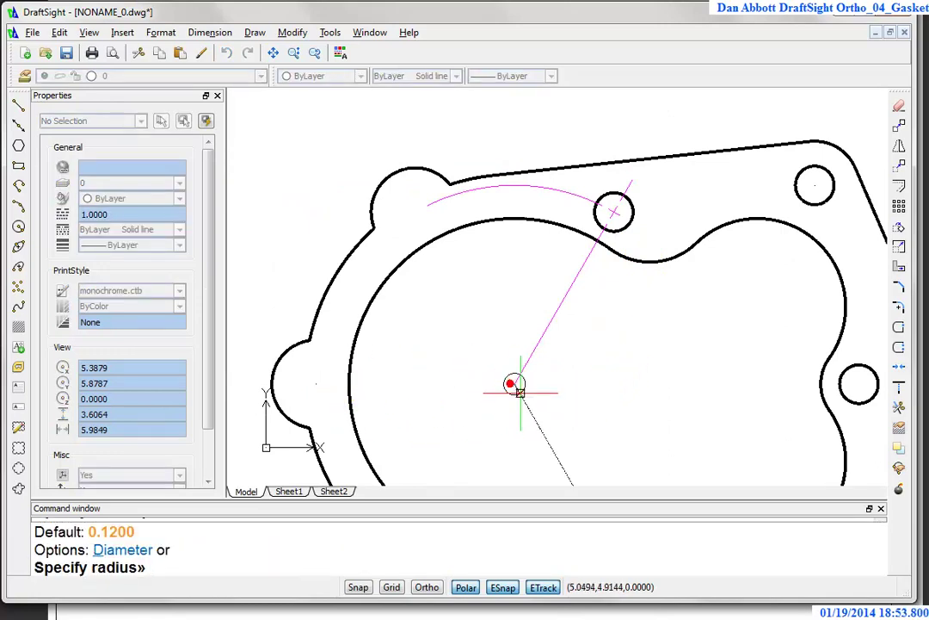
{"action": "type", "text": ".12"}
{"action": "key", "text": "Return"}
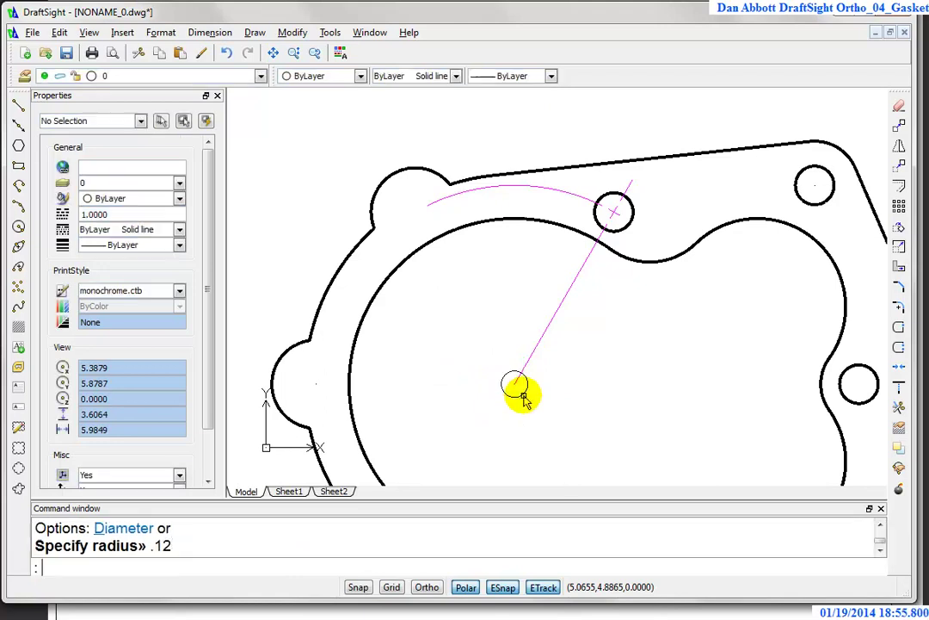
Step: Trim the centerline inside the small circle, then erase the temporary circle
{"action": "type", "text": "t"}
{"action": "key", "text": "Return"}
{"action": "key", "text": "Return"}
{"action": "left_click", "coordinate": [518, 379]}
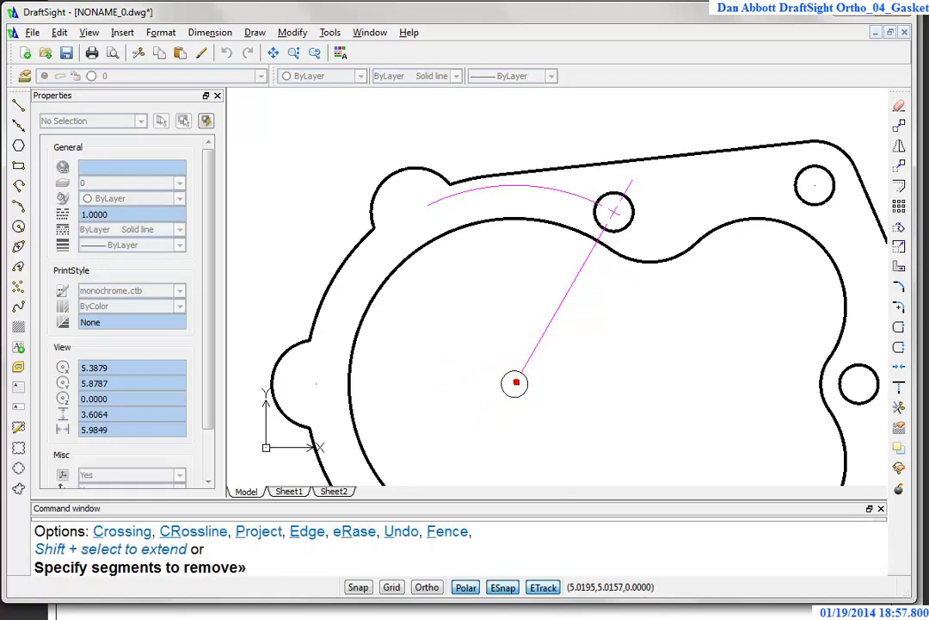
{"action": "key", "text": "Escape"}
{"action": "left_click", "coordinate": [525, 383]}
{"action": "key", "text": "Delete"}
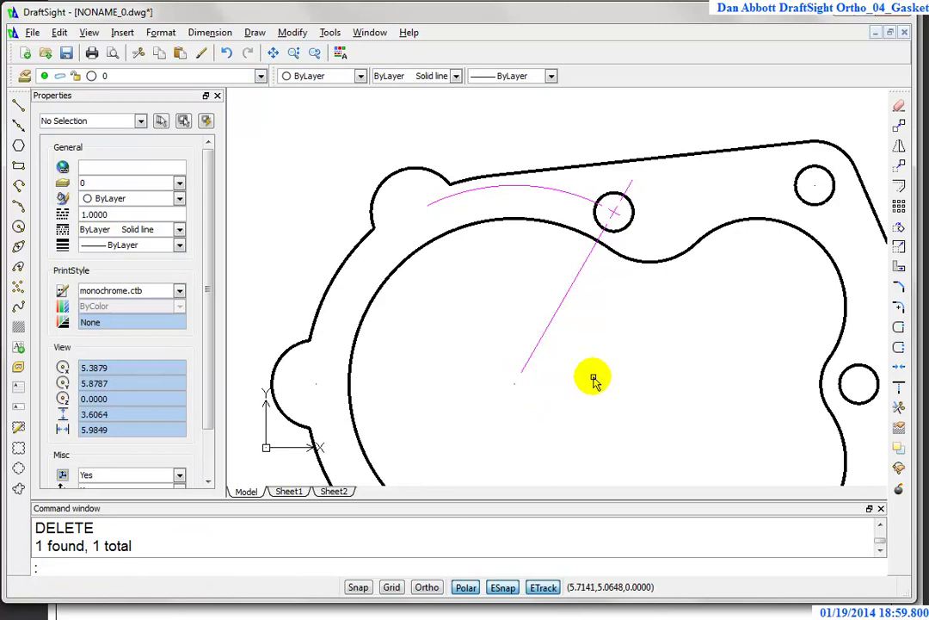
{"action": "scroll", "coordinate": [680, 370], "scroll_direction": "down", "scroll_amount": 2}
{"action": "middle_click_drag", "start_coordinate": [684, 374], "coordinate": [625, 301]}
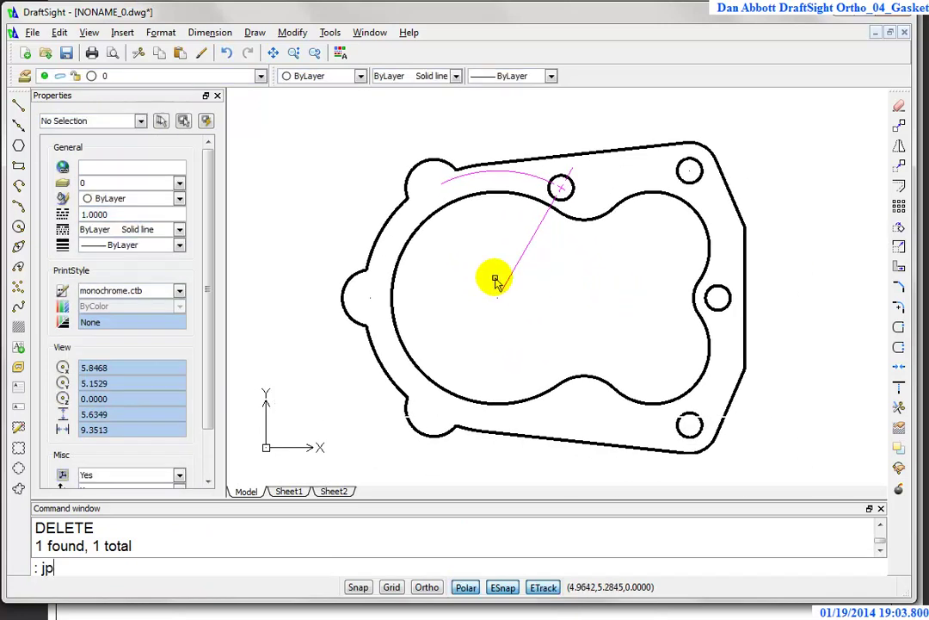
{"action": "key", "text": "Escape"}
{"action": "key", "text": "Escape"}
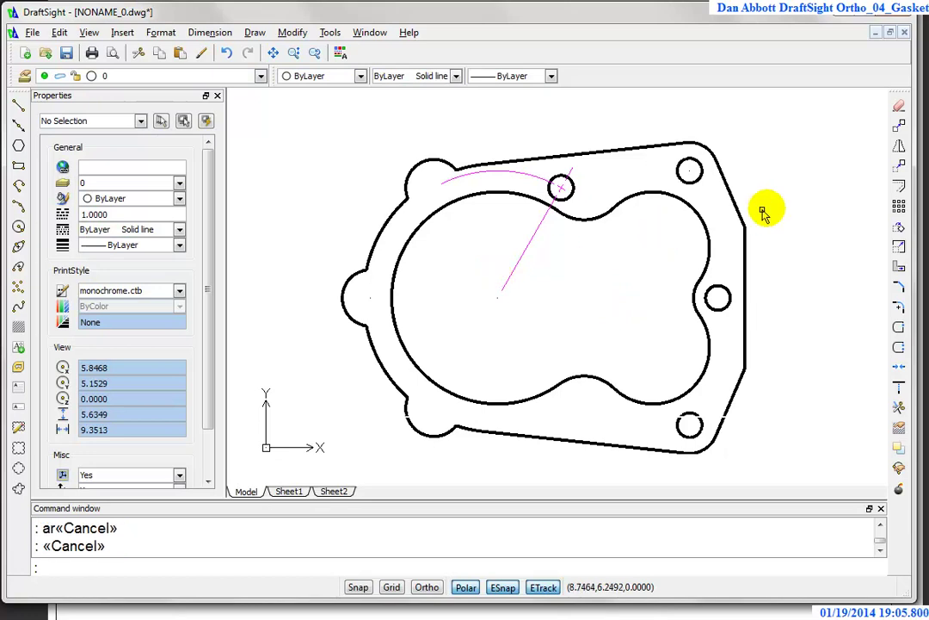
Step: Start a circular pattern of the bolt hole and its centerlines, centred at the gasket centre 5,5
{"action": "left_click", "coordinate": [898, 206]}
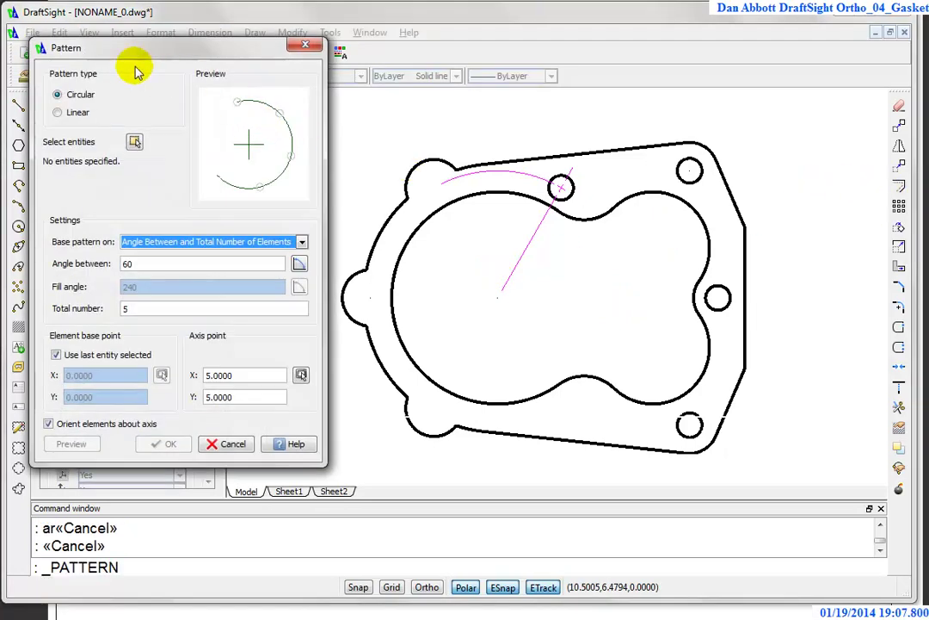
{"action": "left_click", "coordinate": [136, 143]}
{"action": "scroll", "coordinate": [575, 203], "scroll_direction": "up", "scroll_amount": 5}
{"action": "left_click", "coordinate": [657, 111]}
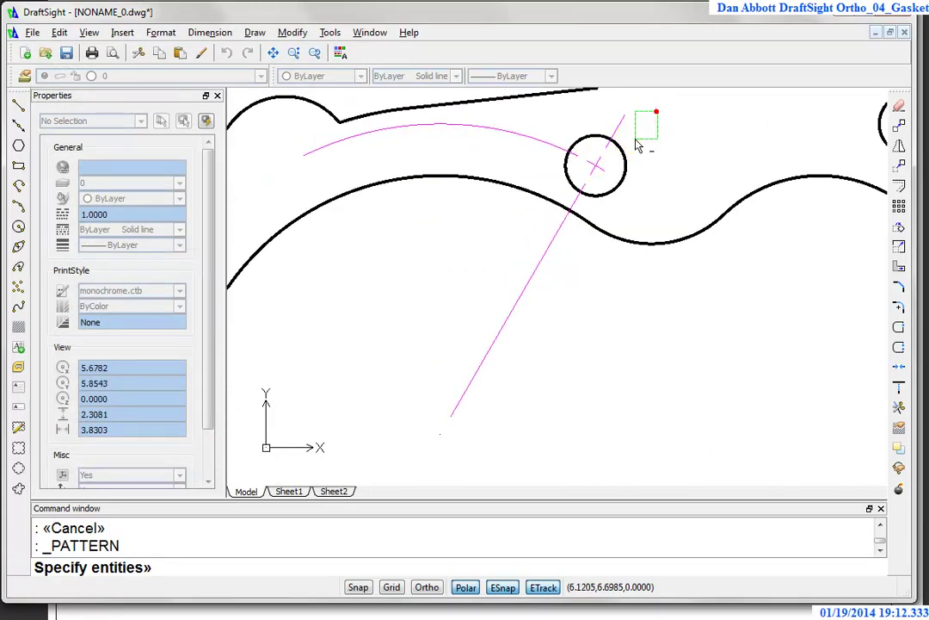
{"action": "left_click", "coordinate": [560, 197]}
{"action": "key", "text": "Return"}
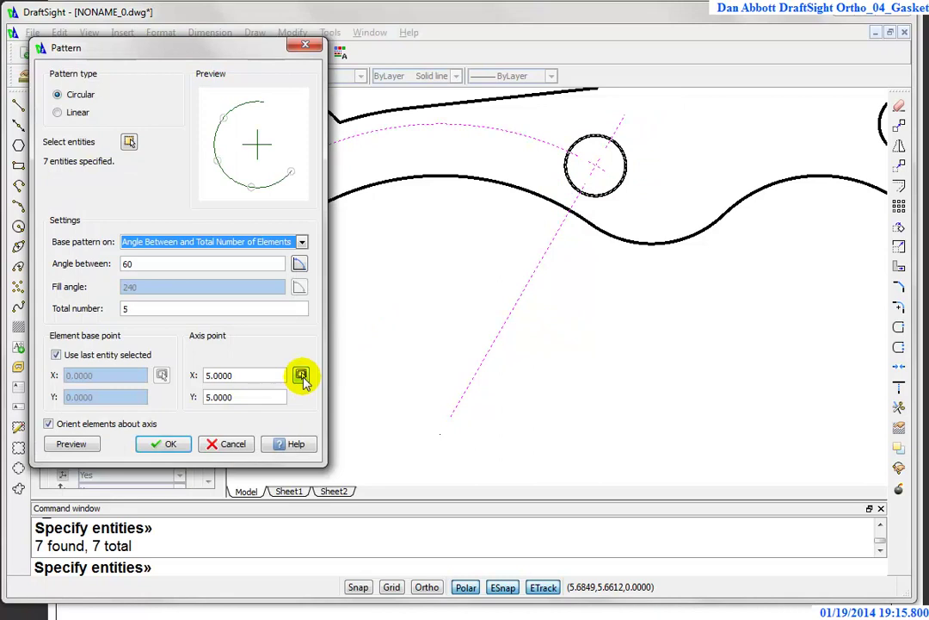
{"action": "left_click", "coordinate": [301, 376]}
{"action": "scroll", "coordinate": [361, 375], "scroll_direction": "down", "scroll_amount": 3}
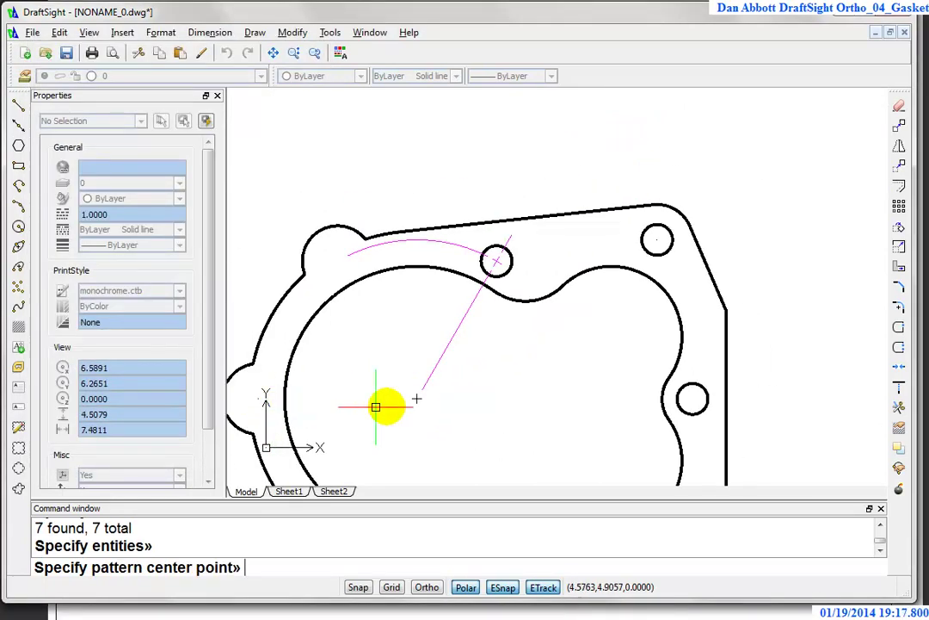
{"action": "left_click", "coordinate": [416, 398]}
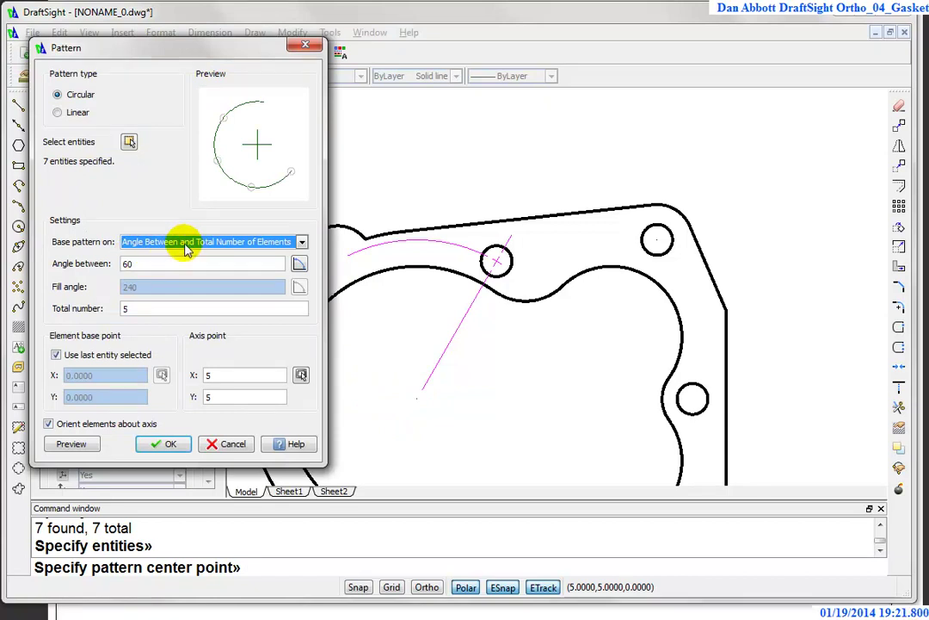
Step: Define the pattern as 5 copies over a 240° fill angle, preview it and accept
{"action": "left_click", "coordinate": [302, 242]}
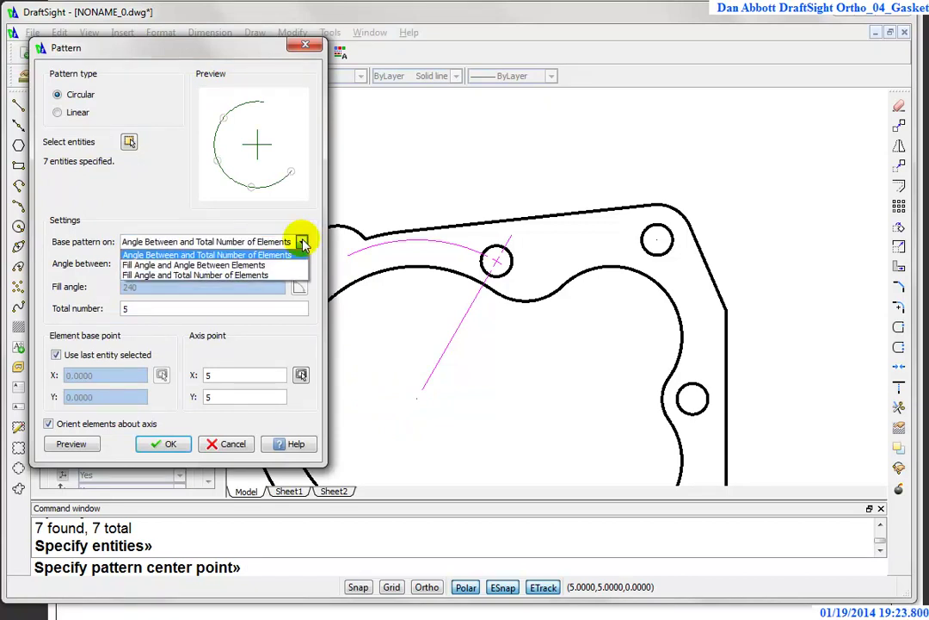
{"action": "left_click", "coordinate": [157, 276]}
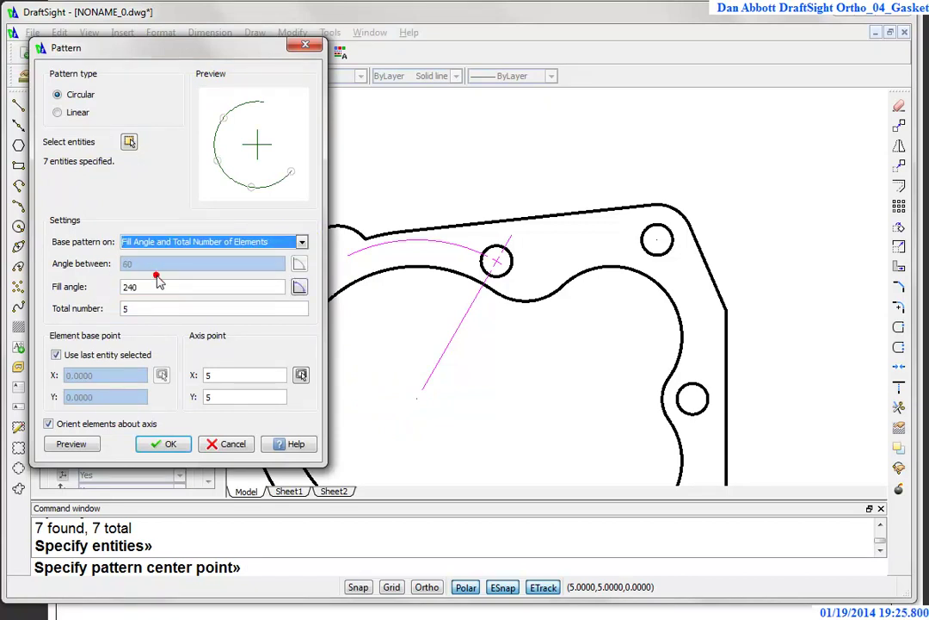
{"action": "left_click", "coordinate": [135, 287]}
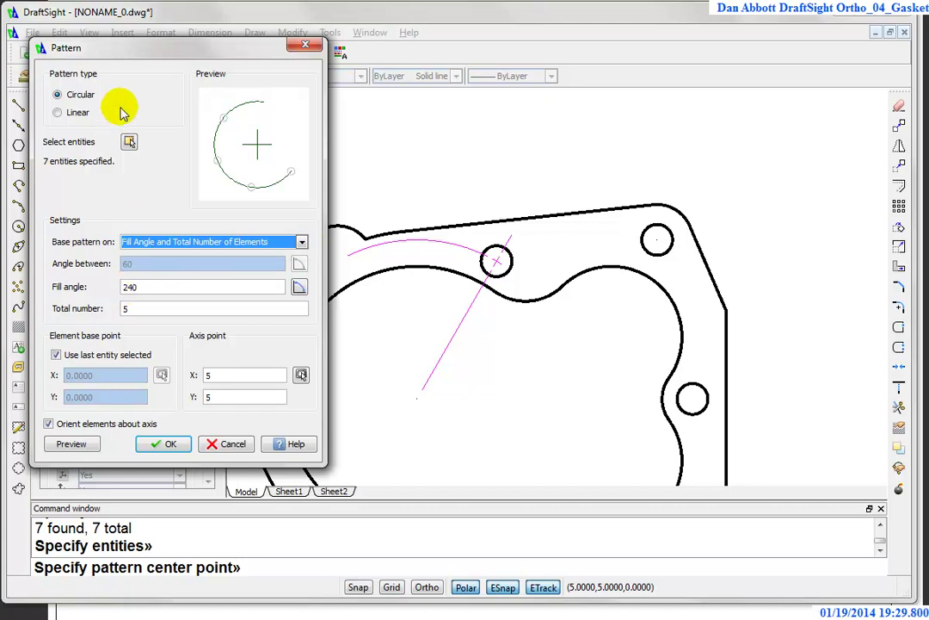
{"action": "left_click_drag", "start_coordinate": [148, 49], "coordinate": [86, 34]}
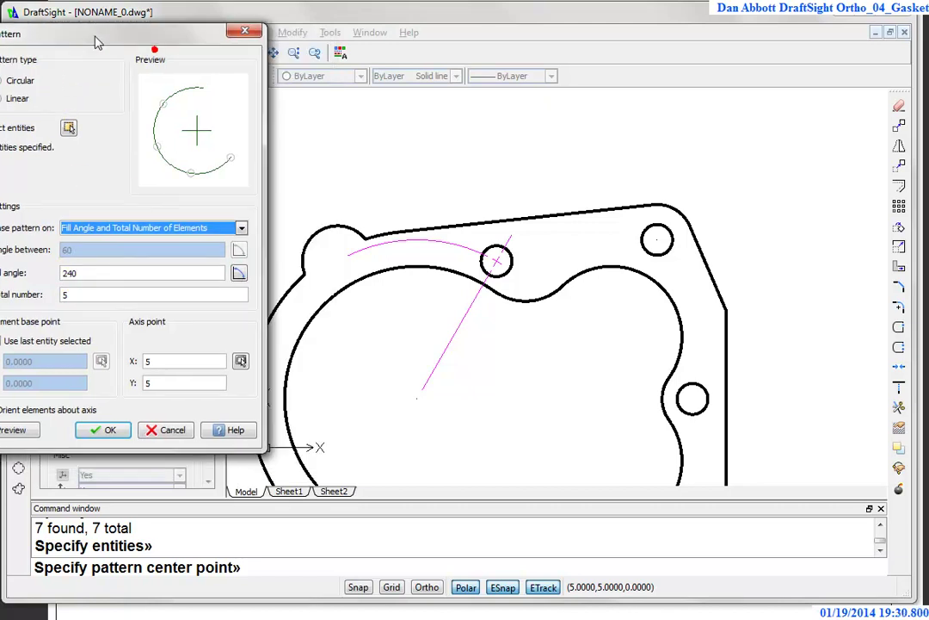
{"action": "left_click", "coordinate": [12, 430]}
{"action": "scroll", "coordinate": [588, 401], "scroll_direction": "down", "scroll_amount": 3}
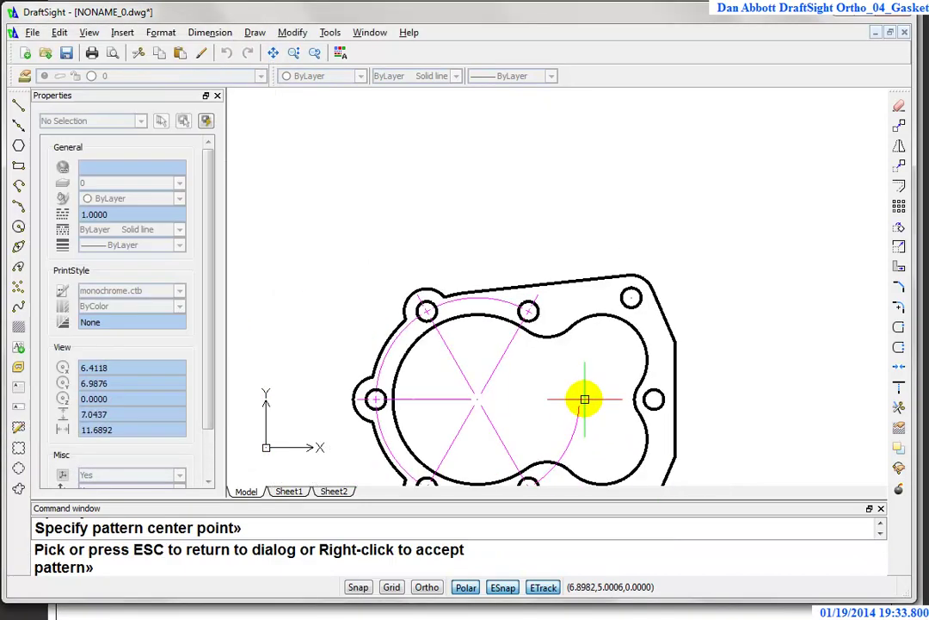
{"action": "scroll", "coordinate": [591, 452], "scroll_direction": "down", "scroll_amount": 2}
{"action": "scroll", "coordinate": [587, 448], "scroll_direction": "up", "scroll_amount": 2}
{"action": "middle_click_drag", "start_coordinate": [587, 448], "coordinate": [590, 372]}
{"action": "scroll", "coordinate": [535, 313], "scroll_direction": "up", "scroll_amount": 3}
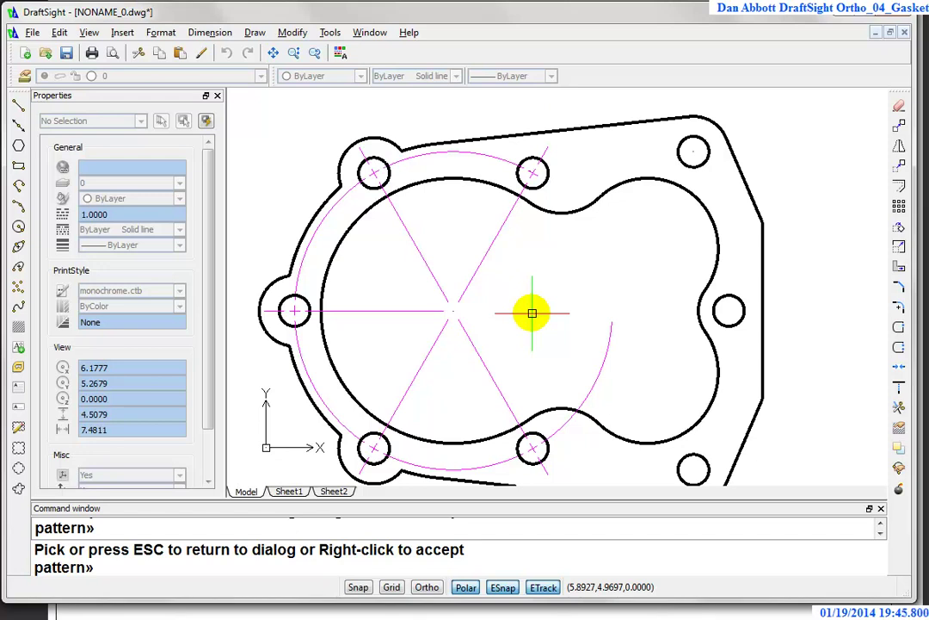
{"action": "right_click", "coordinate": [531, 312]}
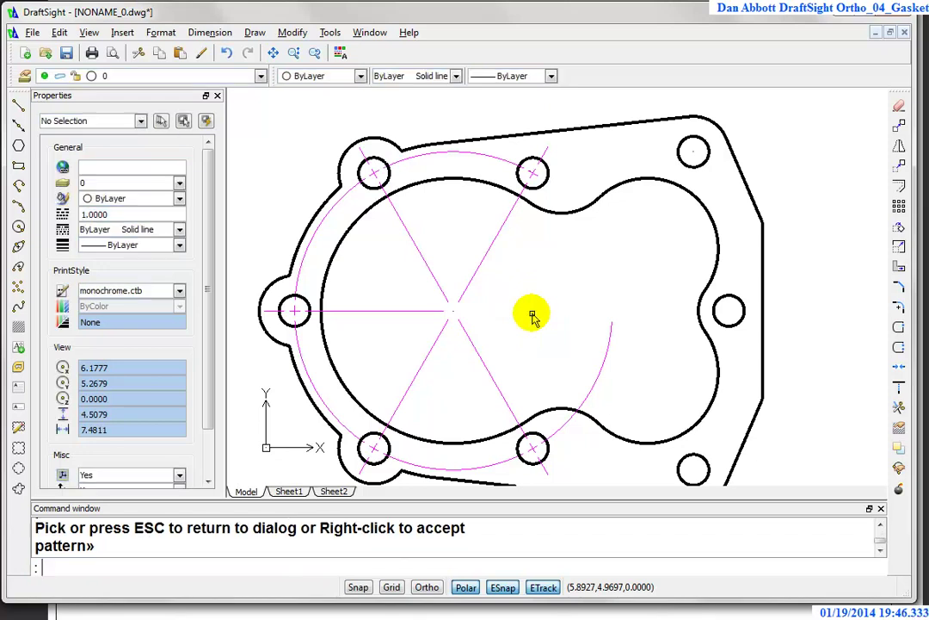
Step: Select and delete the extra magenta arc on the right
{"action": "left_click", "coordinate": [609, 332]}
{"action": "double_click", "coordinate": [603, 342]}
{"action": "left_click", "coordinate": [603, 357]}
{"action": "key", "text": "Delete"}
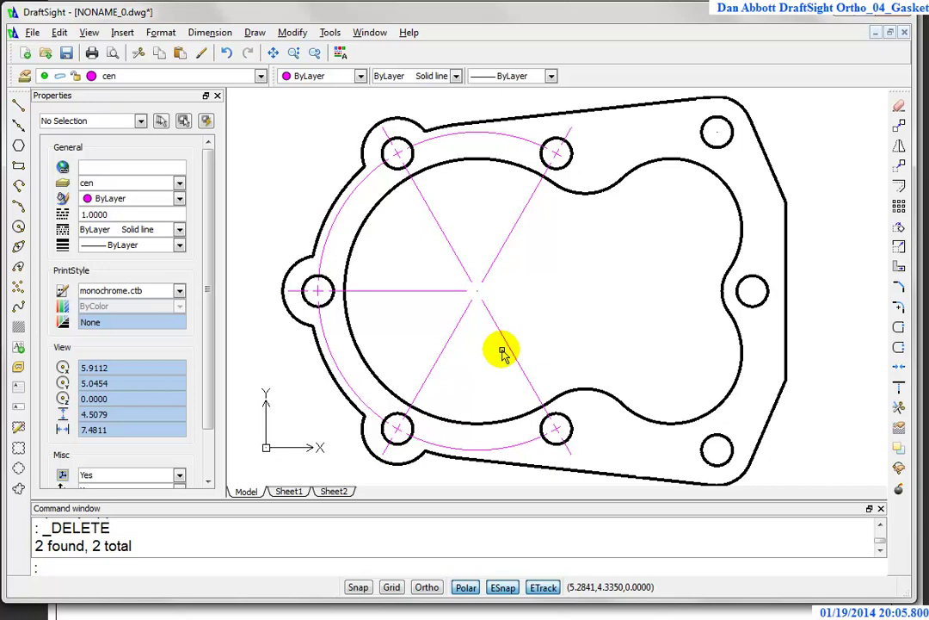
Step: Start a center mark via the DIM command, cancel it, and inspect the drawing
{"action": "type", "text": "dim"}
{"action": "key", "text": "Return"}
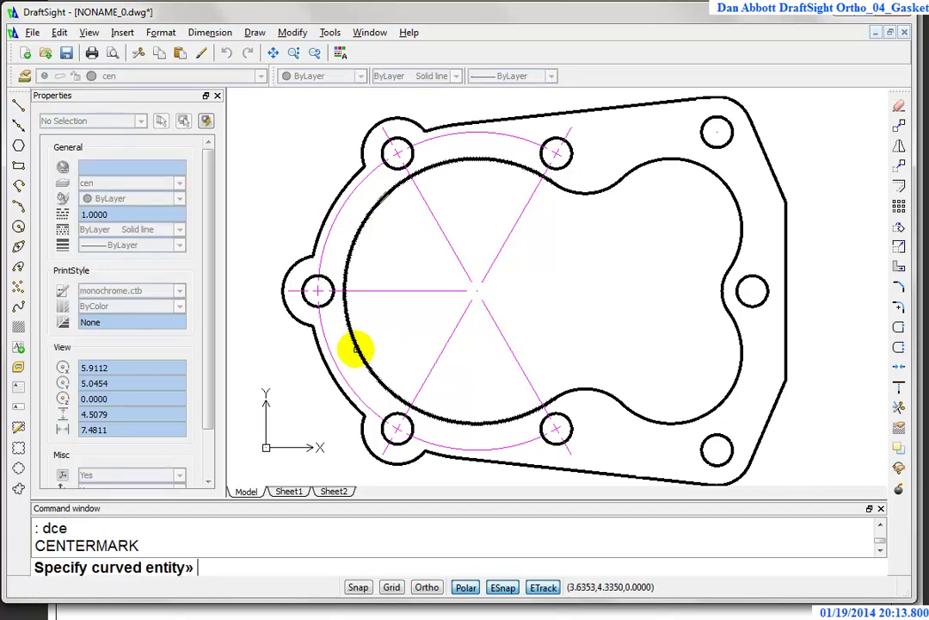
{"action": "key", "text": "Escape"}
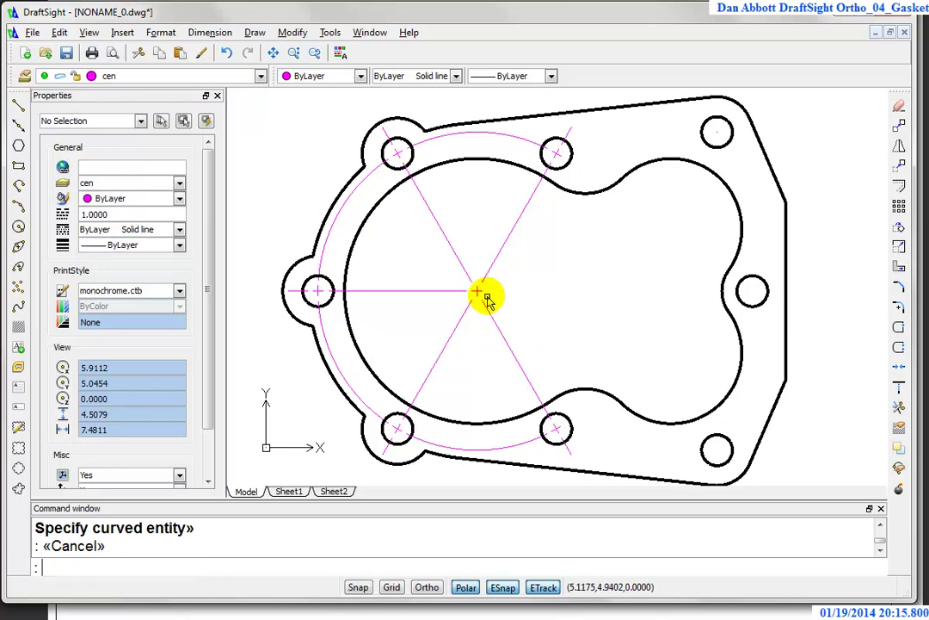
{"action": "scroll", "coordinate": [476, 295], "scroll_direction": "down", "scroll_amount": 2}
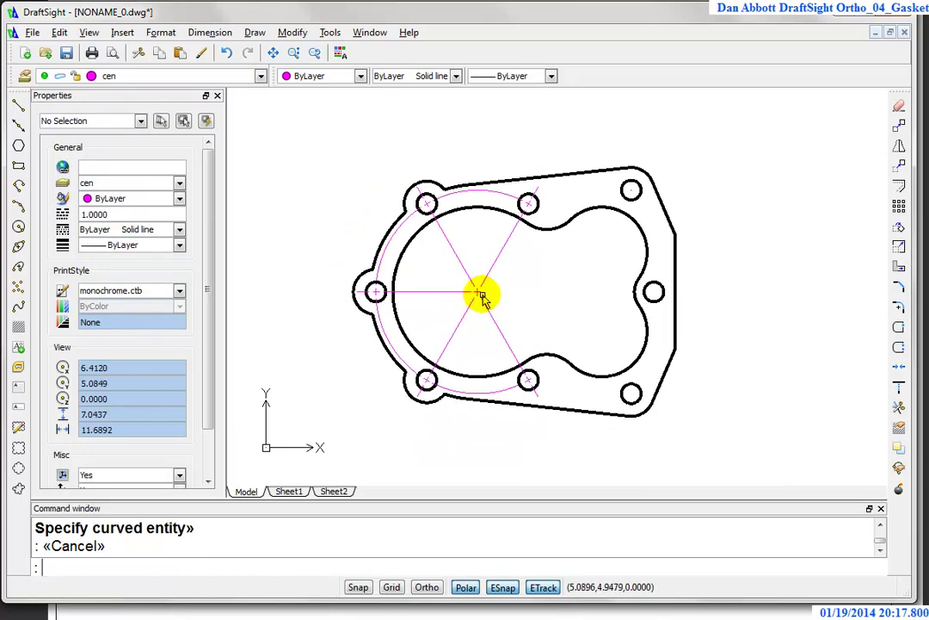
{"action": "scroll", "coordinate": [472, 296], "scroll_direction": "up", "scroll_amount": 4}
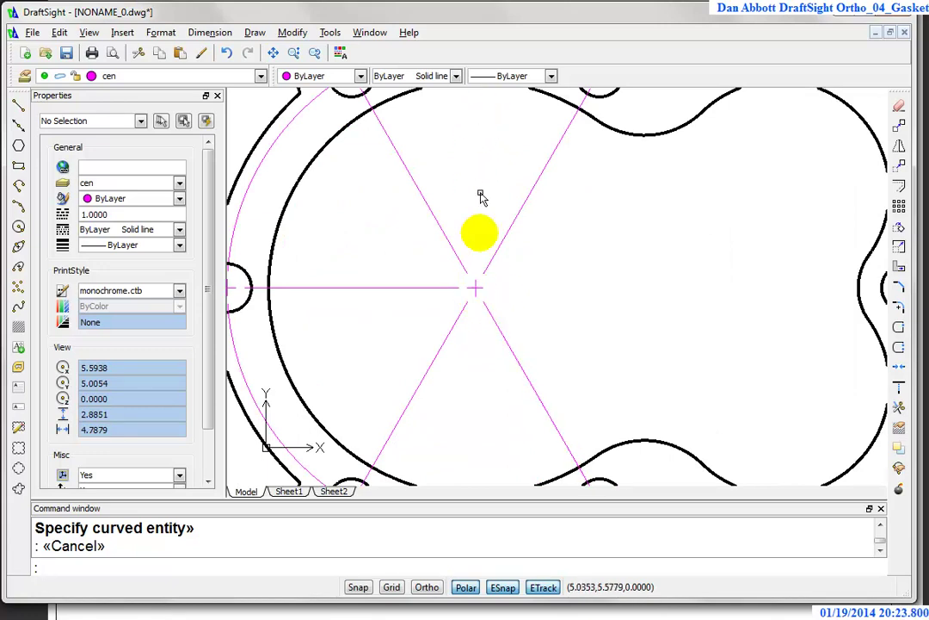
{"action": "scroll", "coordinate": [510, 314], "scroll_direction": "down", "scroll_amount": 2}
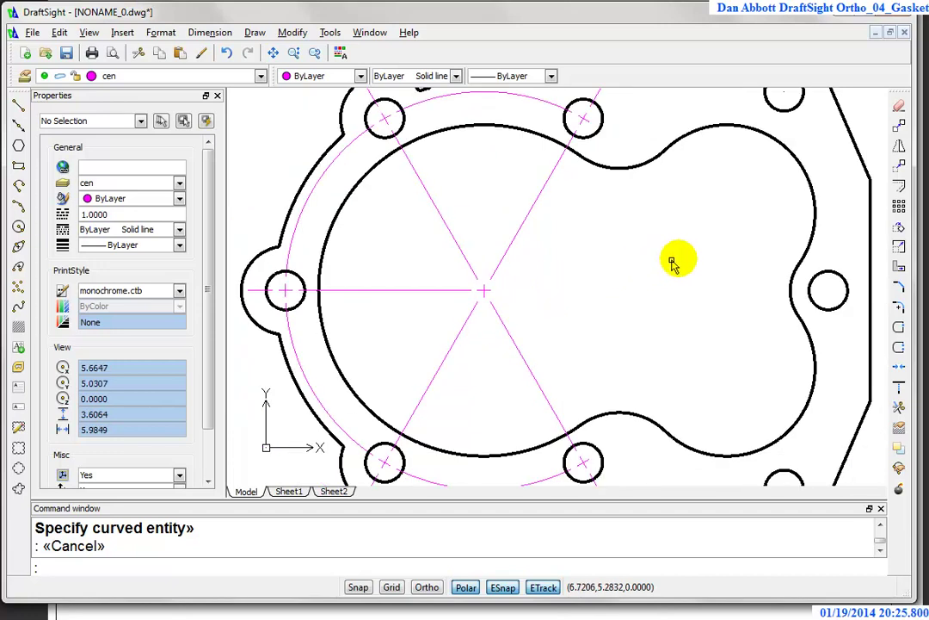
{"action": "scroll", "coordinate": [693, 307], "scroll_direction": "up", "scroll_amount": 3}
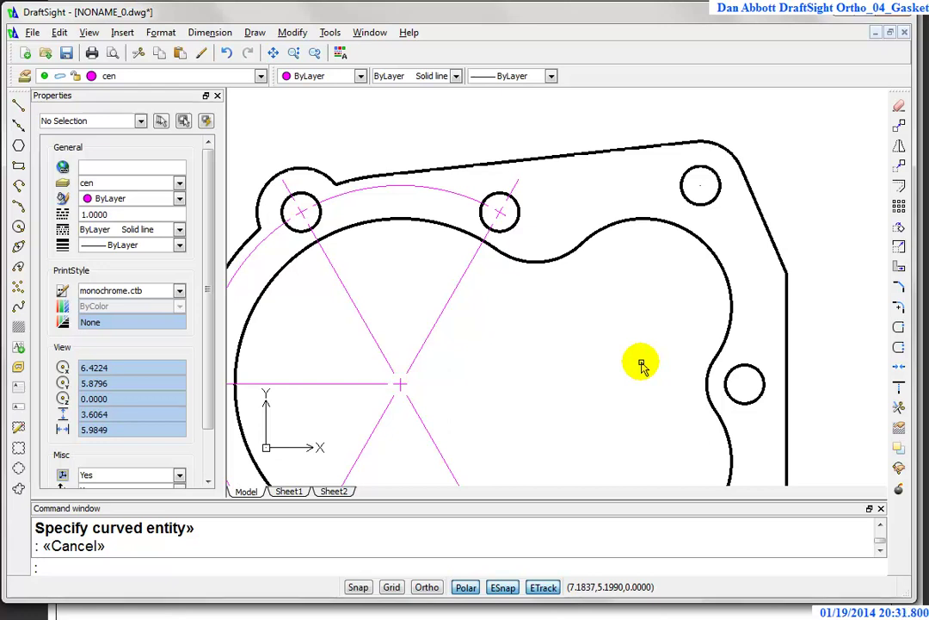
Step: In the dimension style, set Radial/Diameter center mark display to As centerline and confirm
{"action": "type", "text": "d"}
{"action": "key", "text": "Return"}
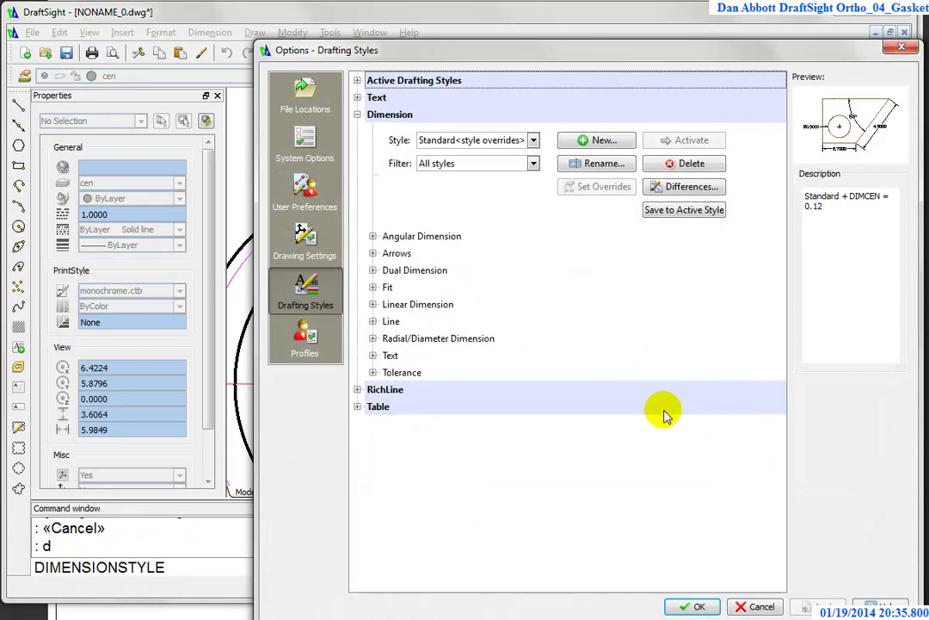
{"action": "left_click", "coordinate": [372, 338]}
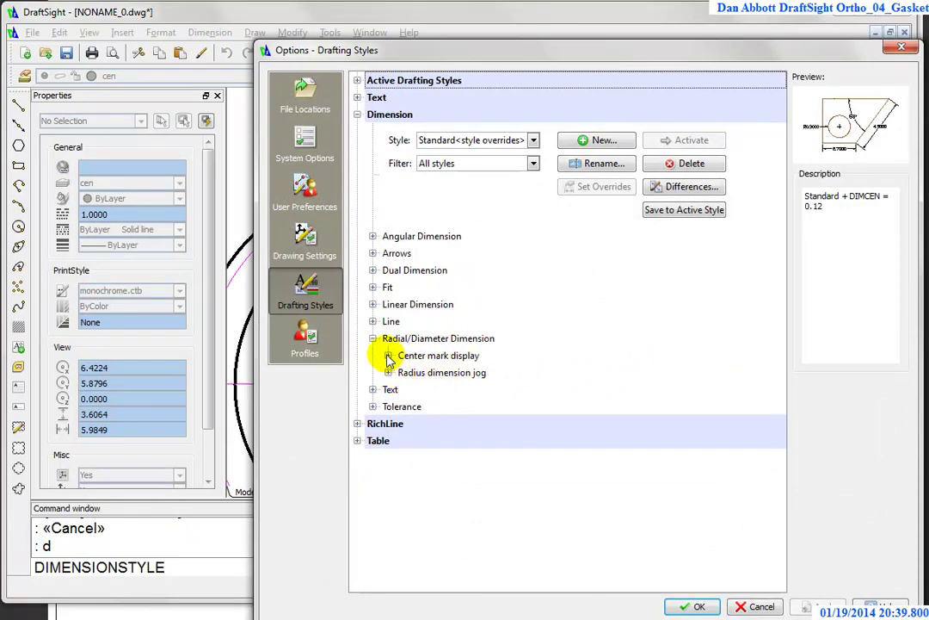
{"action": "left_click", "coordinate": [388, 356]}
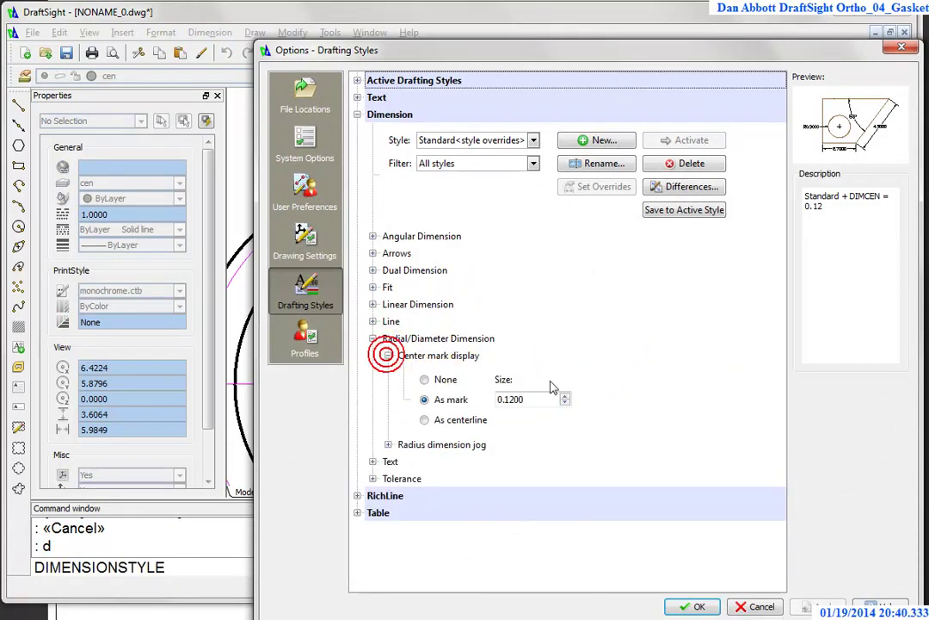
{"action": "left_click", "coordinate": [424, 421]}
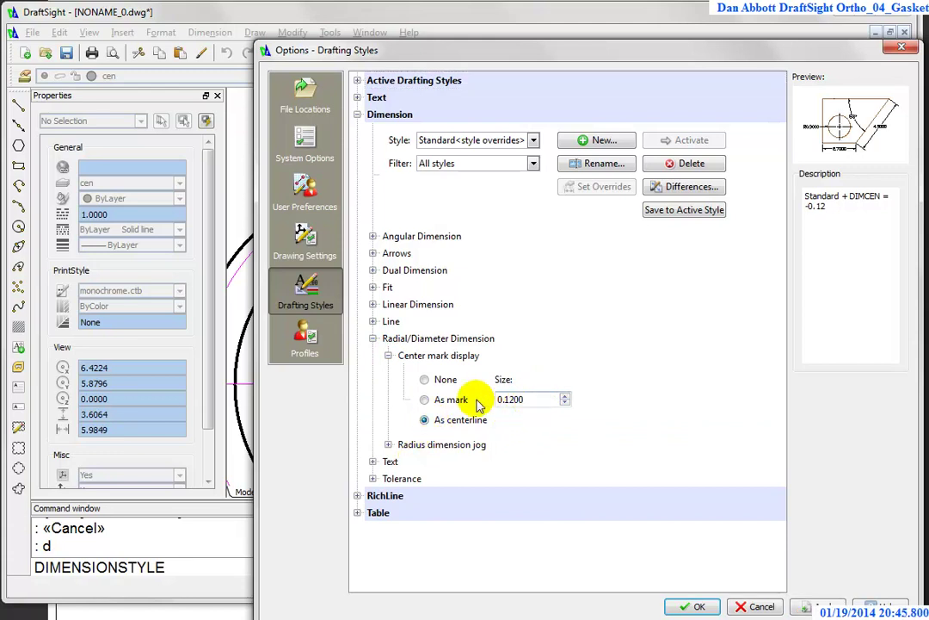
{"action": "left_click", "coordinate": [809, 607]}
{"action": "left_click", "coordinate": [699, 607]}
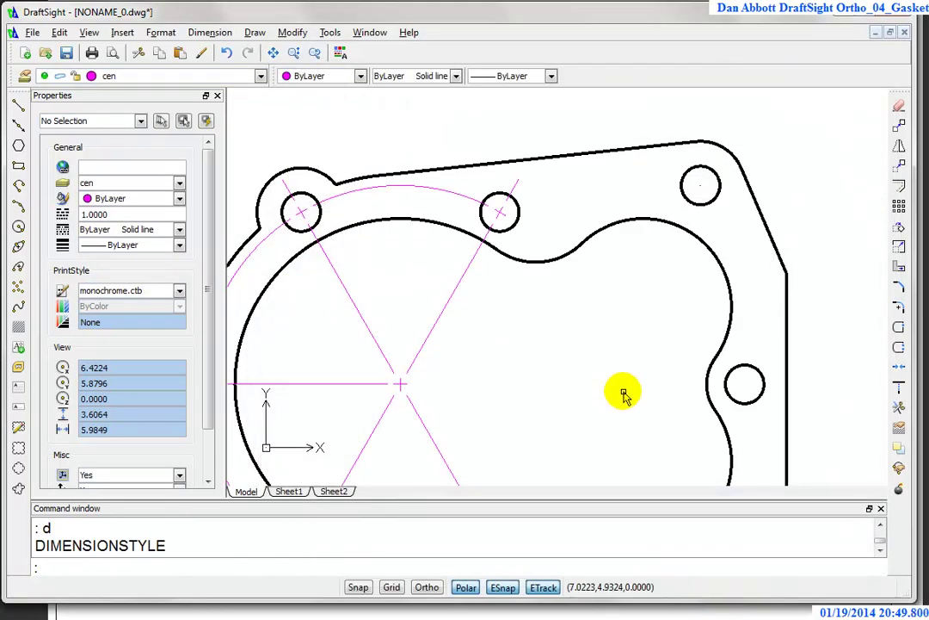
{"action": "key", "text": "Return"}
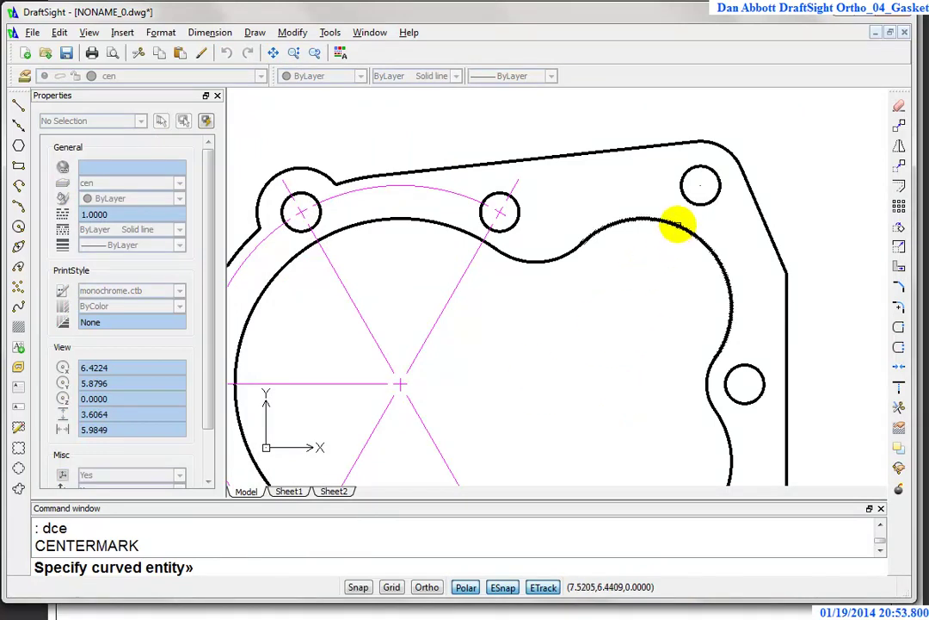
{"action": "left_click", "coordinate": [678, 226]}
{"action": "key", "text": "Escape"}
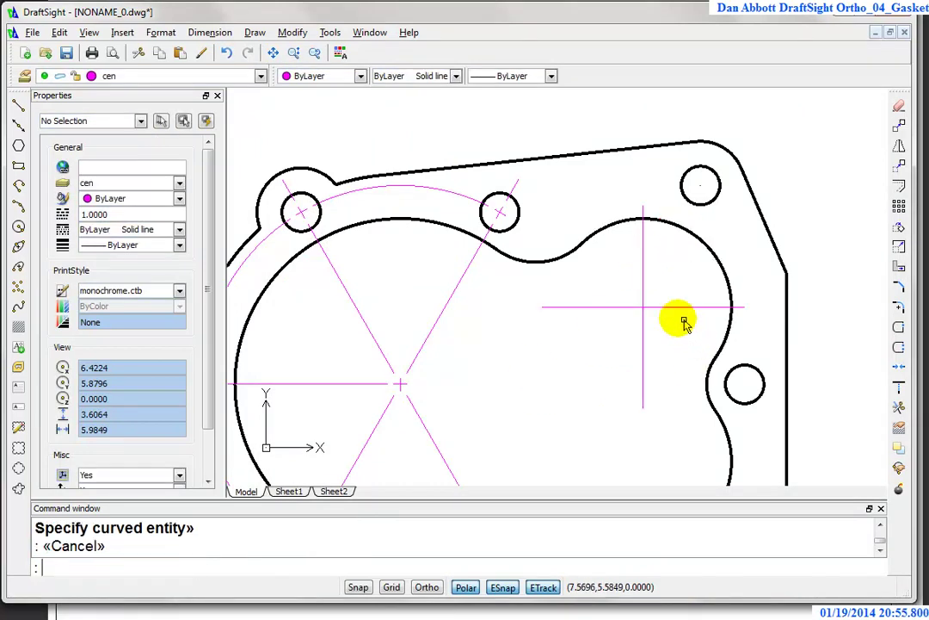
{"action": "scroll", "coordinate": [680, 320], "scroll_direction": "up", "scroll_amount": 5}
{"action": "left_click", "coordinate": [639, 296]}
{"action": "left_click", "coordinate": [587, 296]}
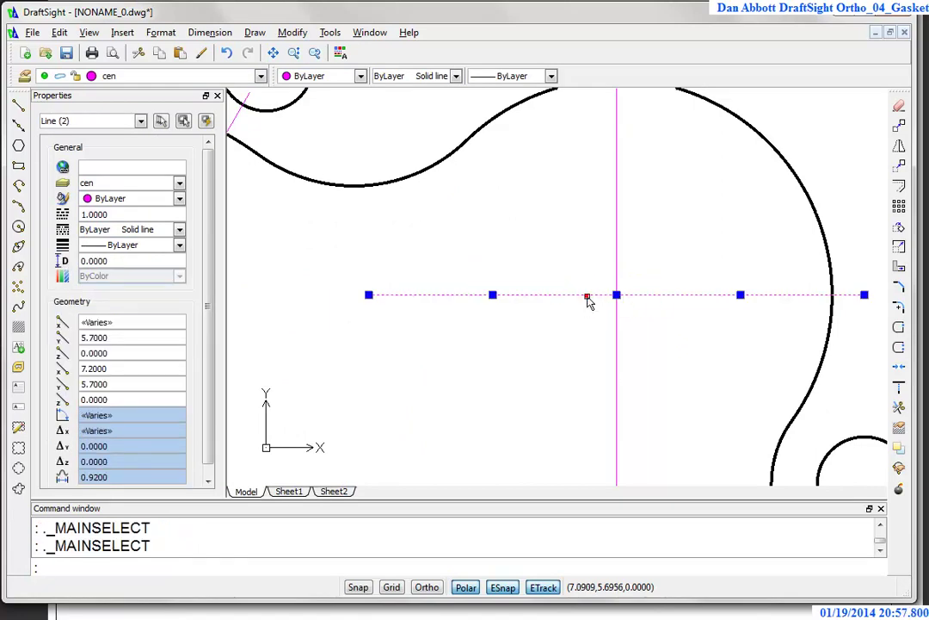
{"action": "left_click", "coordinate": [617, 272]}
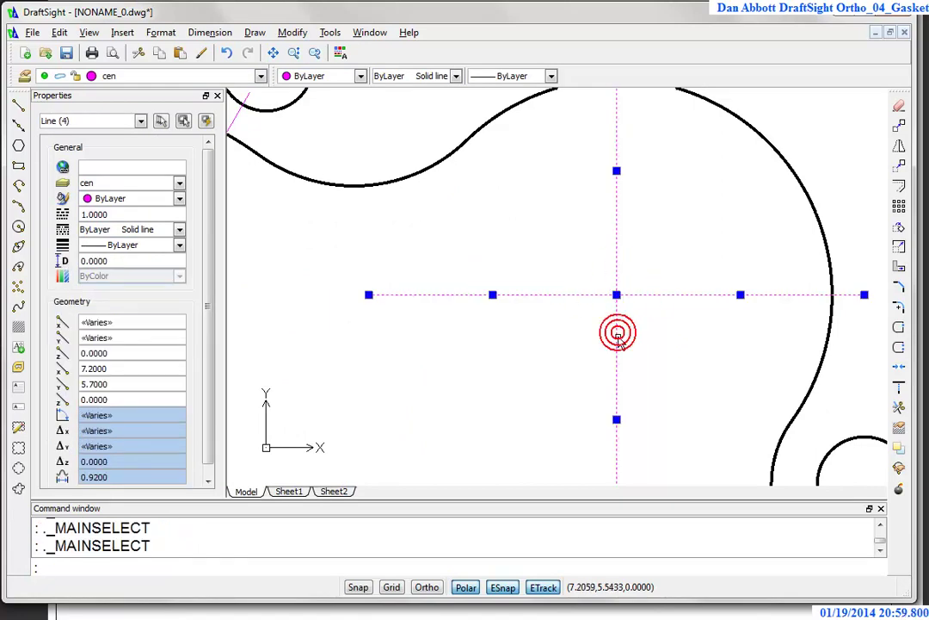
{"action": "key", "text": "Escape"}
{"action": "key", "text": "Escape"}
{"action": "scroll", "coordinate": [629, 342], "scroll_direction": "down", "scroll_amount": 4}
{"action": "left_click", "coordinate": [659, 297]}
{"action": "left_click", "coordinate": [579, 348]}
{"action": "key", "text": "Delete"}
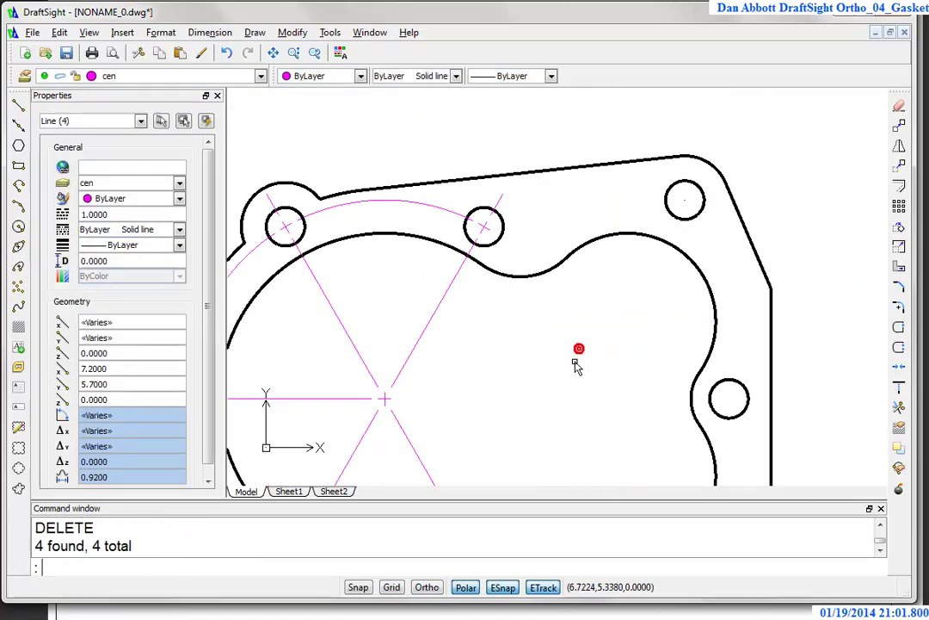
{"action": "type", "text": "d"}
{"action": "key", "text": "Return"}
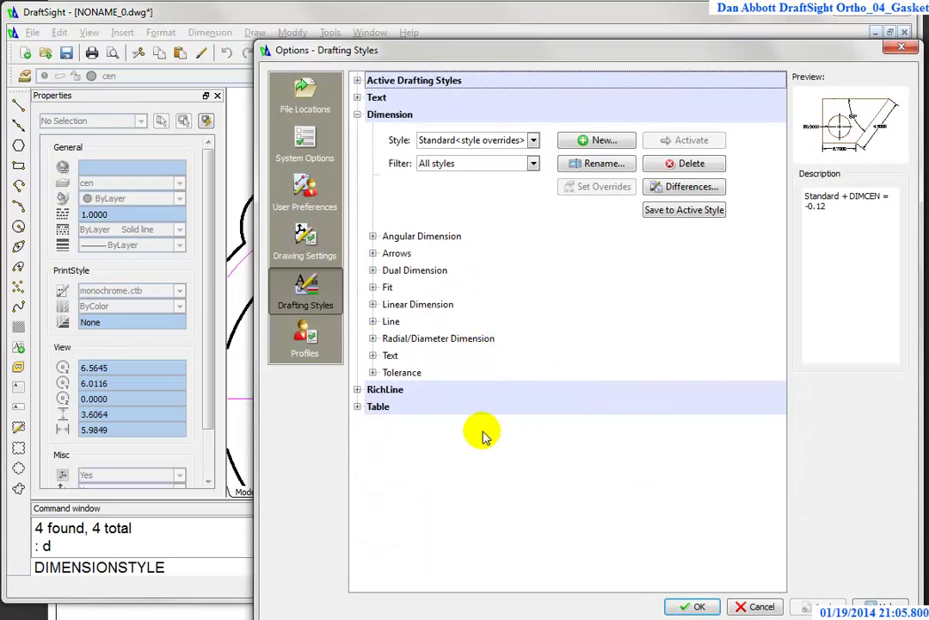
{"action": "left_click", "coordinate": [372, 338]}
{"action": "left_click", "coordinate": [389, 355]}
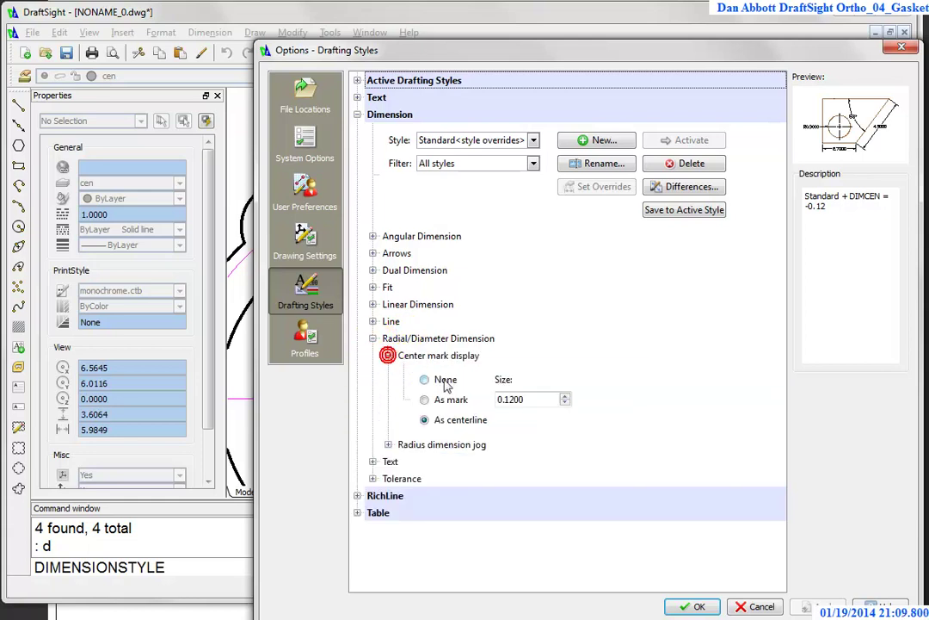
{"action": "key", "text": "Escape"}
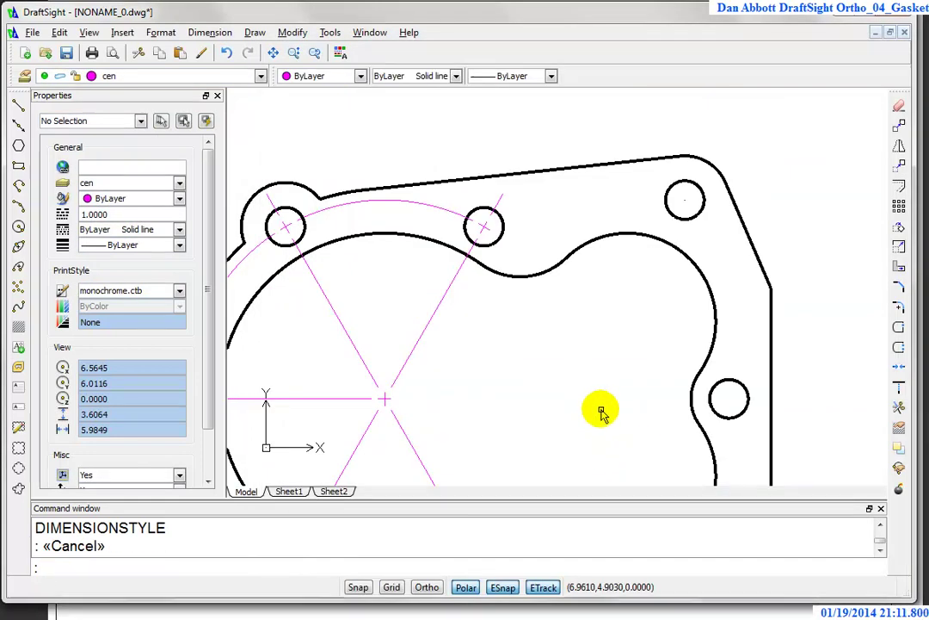
{"action": "key", "text": "Escape"}
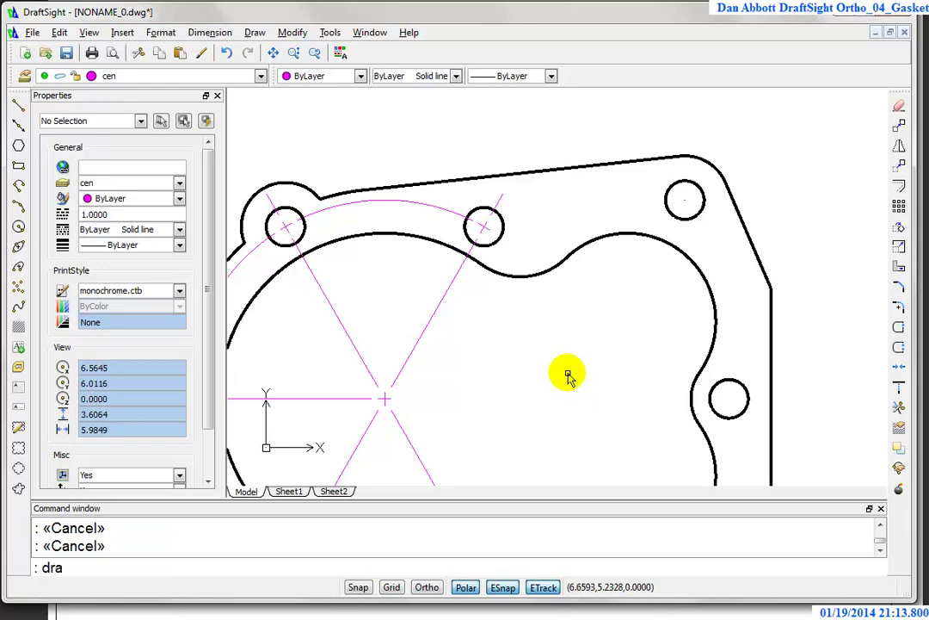
{"action": "key", "text": "Return"}
{"action": "left_click", "coordinate": [664, 243]}
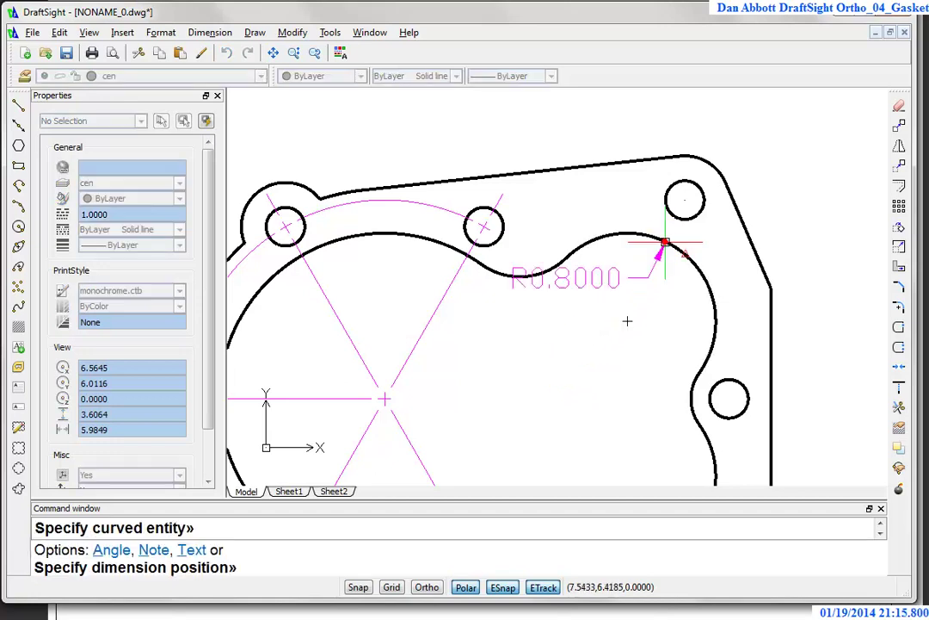
{"action": "left_click", "coordinate": [542, 365]}
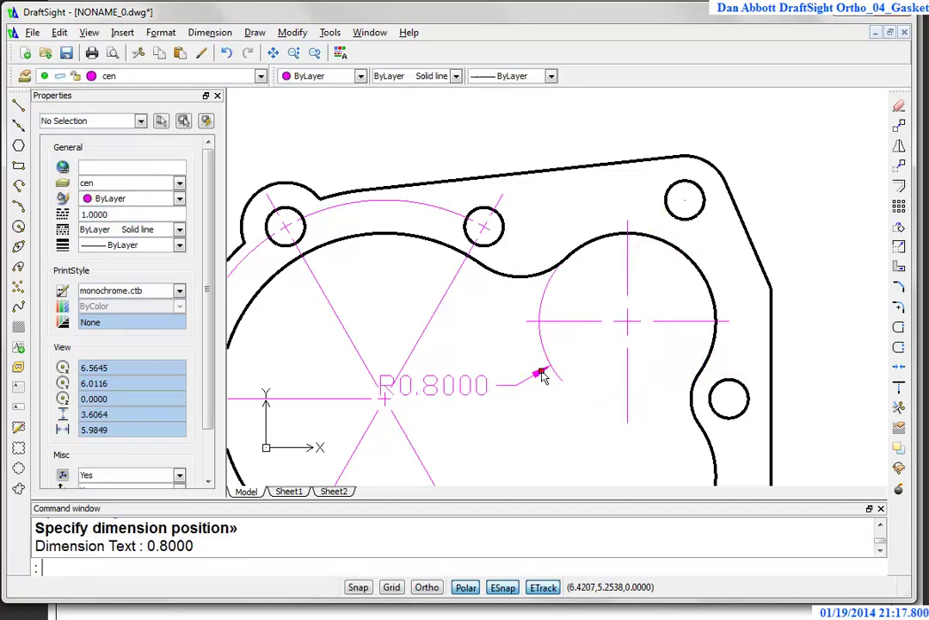
{"action": "key", "text": "Escape"}
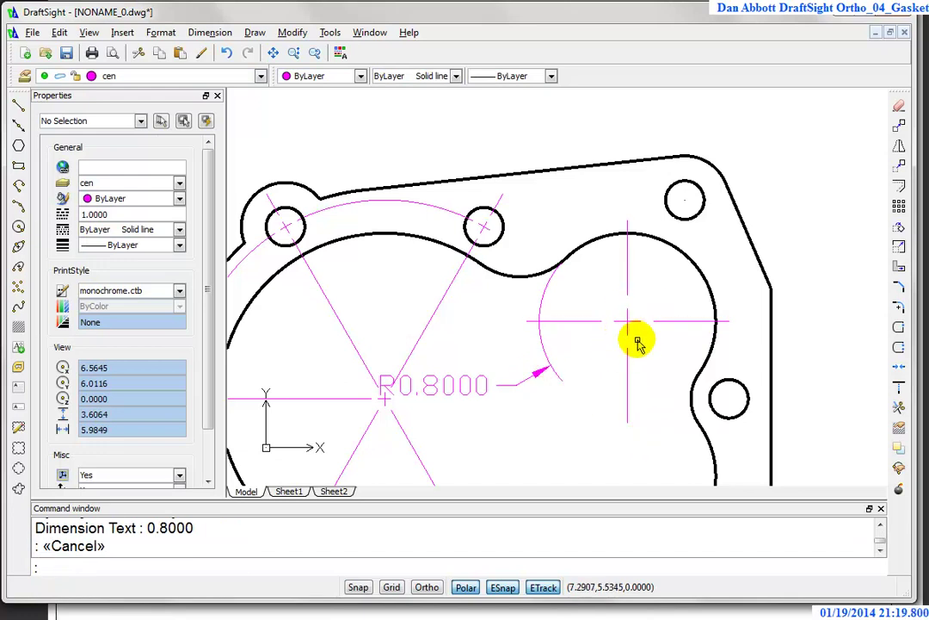
{"action": "scroll", "coordinate": [607, 353], "scroll_direction": "down", "scroll_amount": 3}
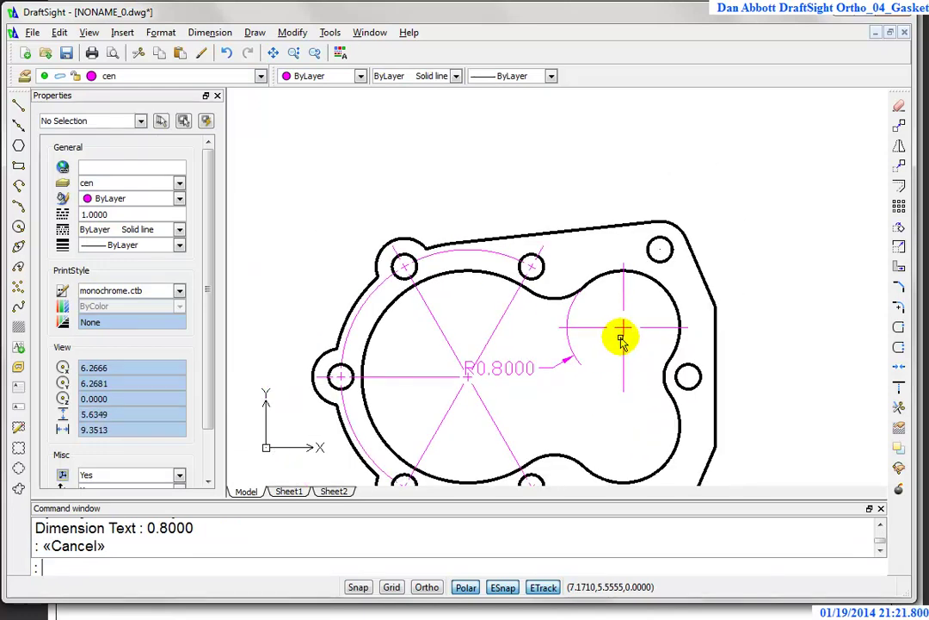
{"action": "scroll", "coordinate": [622, 349], "scroll_direction": "up", "scroll_amount": 3}
{"action": "scroll", "coordinate": [426, 414], "scroll_direction": "up", "scroll_amount": 2}
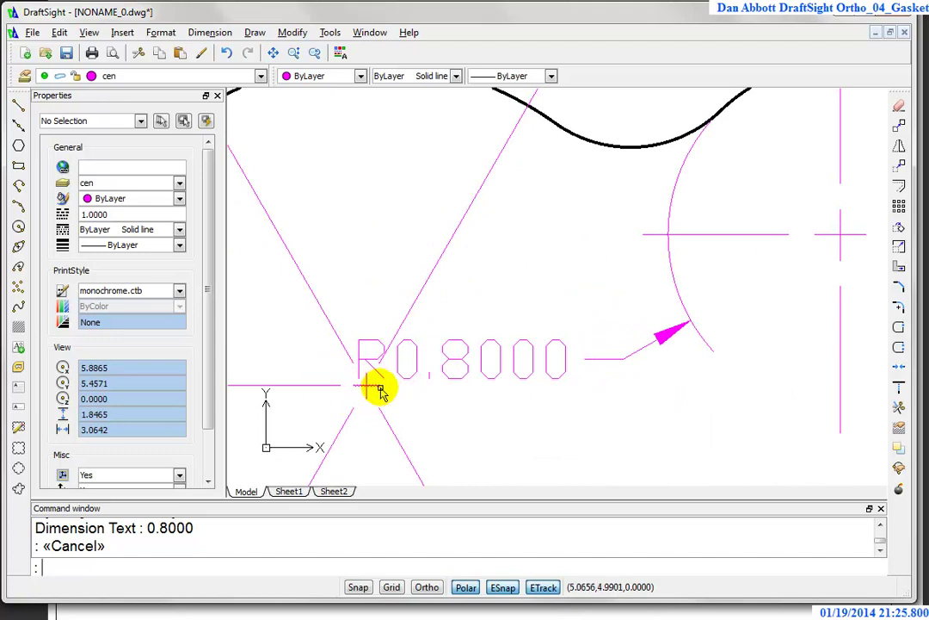
{"action": "scroll", "coordinate": [379, 411], "scroll_direction": "up", "scroll_amount": 2}
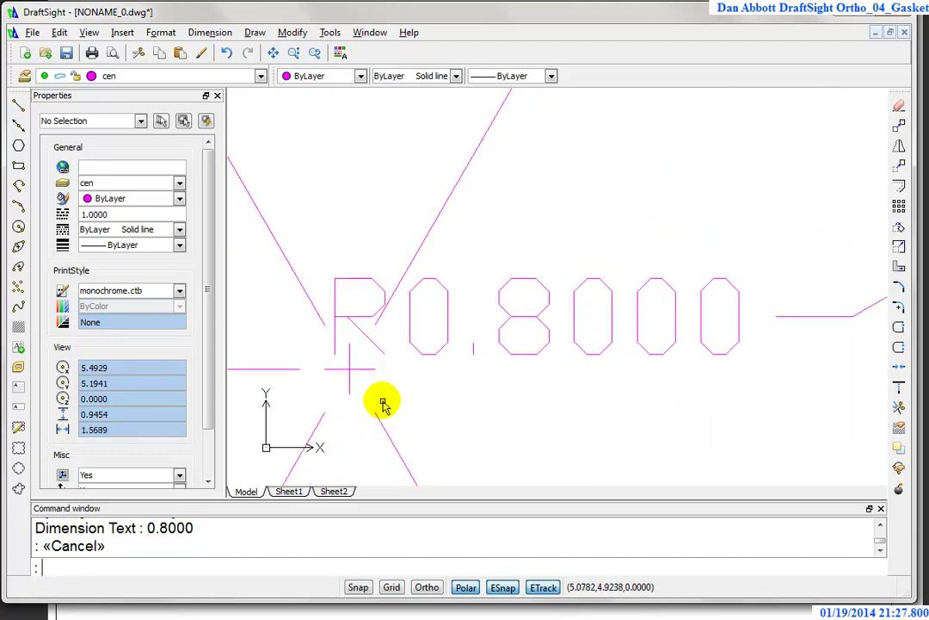
{"action": "scroll", "coordinate": [387, 402], "scroll_direction": "down", "scroll_amount": 3}
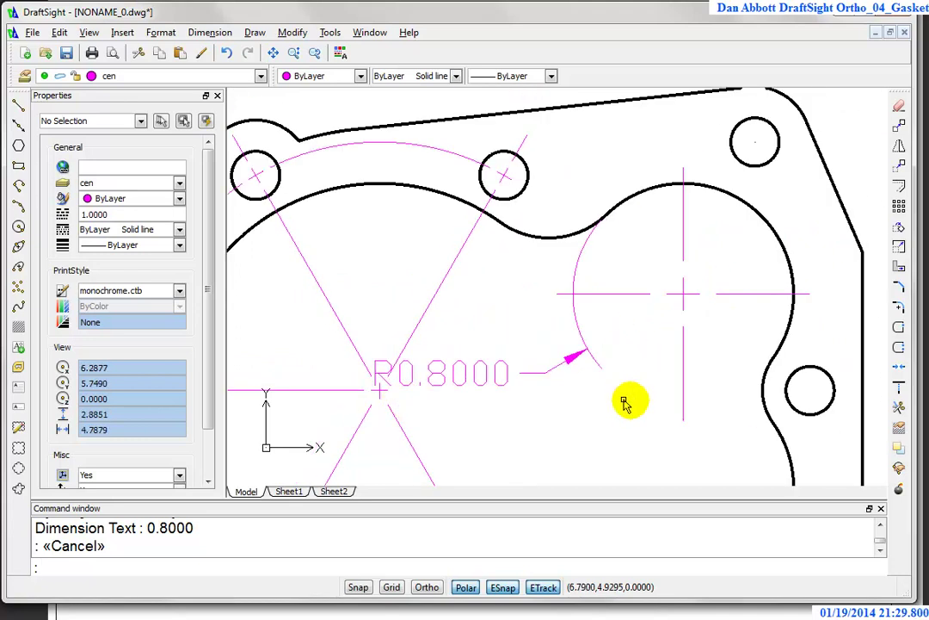
{"action": "key", "text": "Escape"}
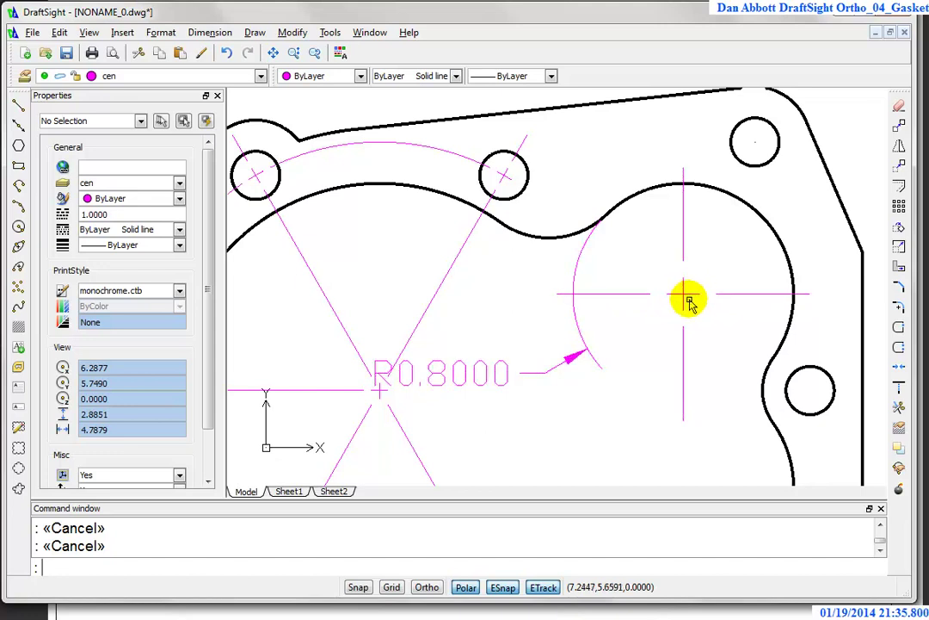
{"action": "left_click", "coordinate": [687, 301]}
Step: Delete the radius dimension and reduce the dimension style's center mark size to 0.06
{"action": "key", "text": "Delete"}
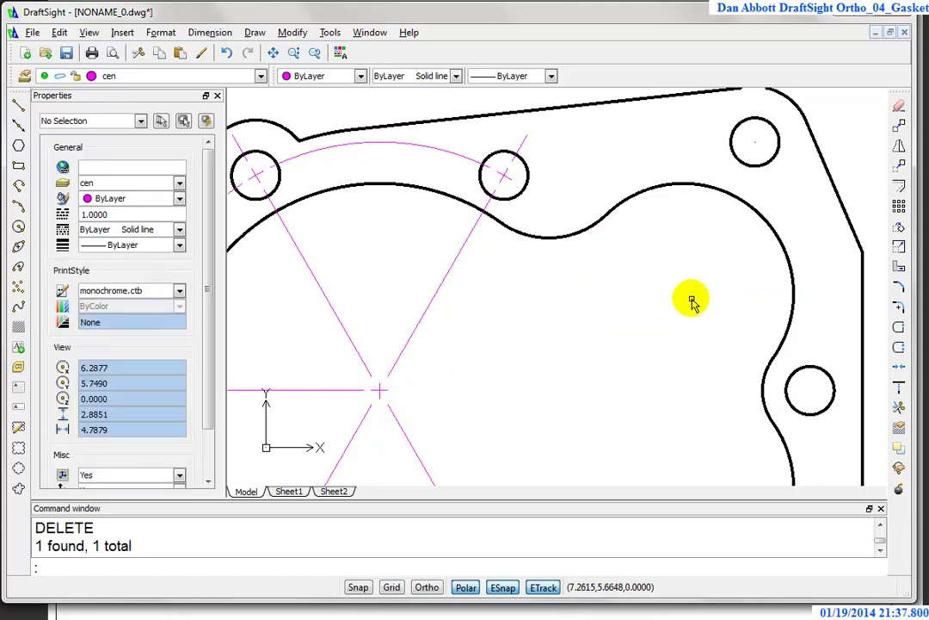
{"action": "type", "text": "d"}
{"action": "key", "text": "Return"}
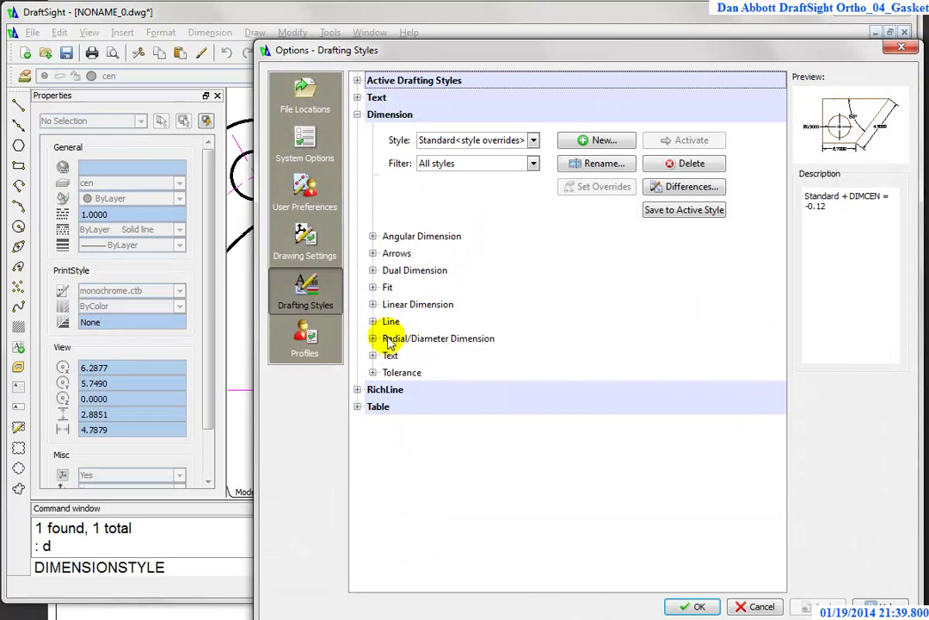
{"action": "left_click", "coordinate": [373, 338]}
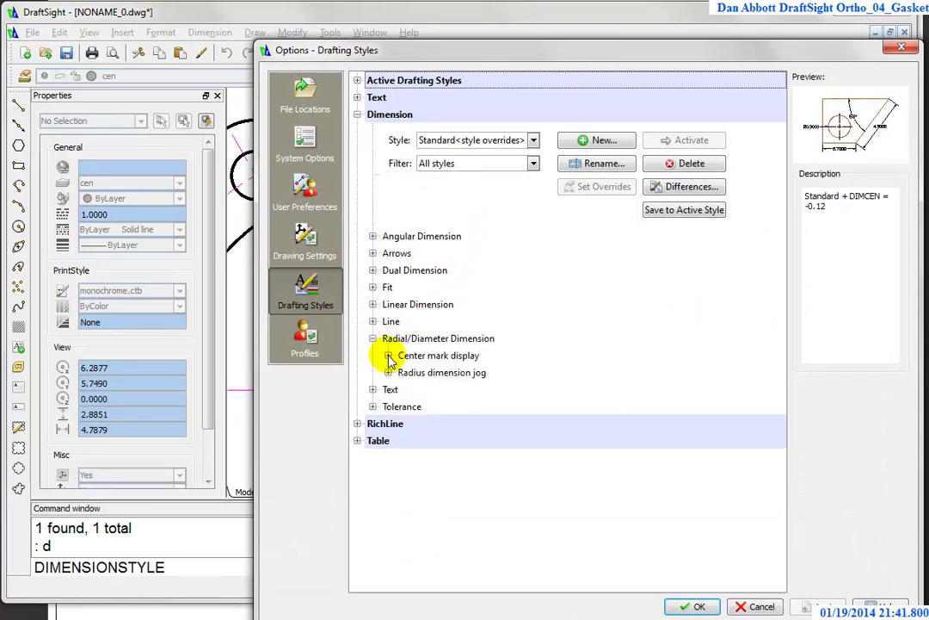
{"action": "left_click", "coordinate": [389, 356]}
{"action": "double_click", "coordinate": [514, 400]}
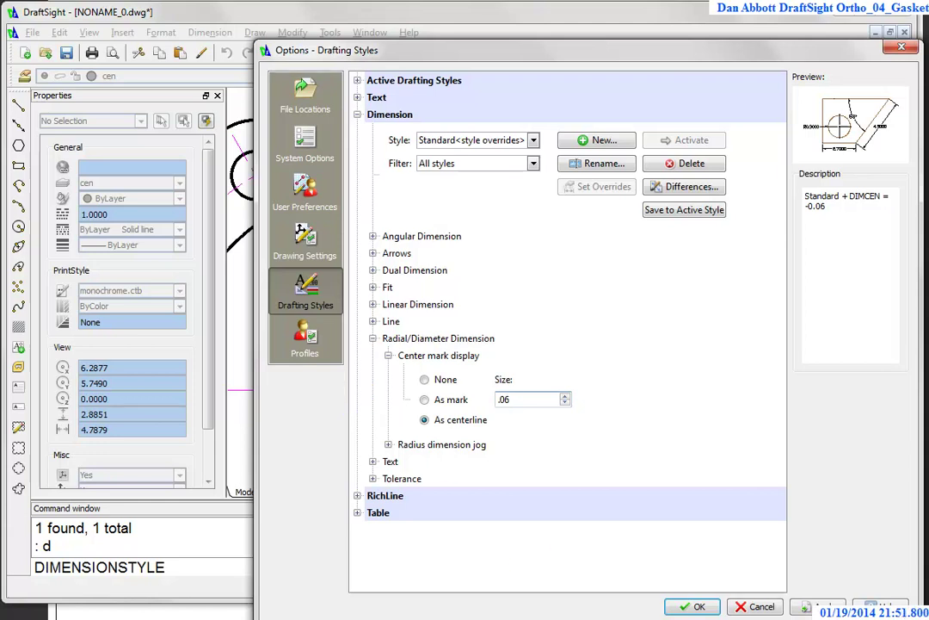
{"action": "left_click", "coordinate": [693, 607]}
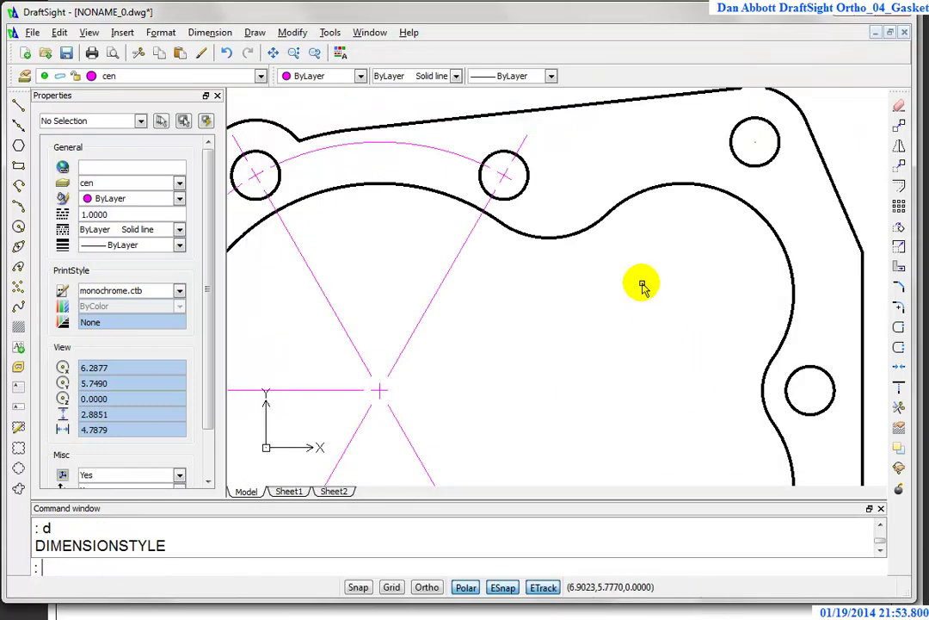
{"action": "key", "text": "Escape"}
Step: Place an R0.8000 radius dimension on the upper-right lobe arc and explode it
{"action": "type", "text": "dra"}
{"action": "key", "text": "Return"}
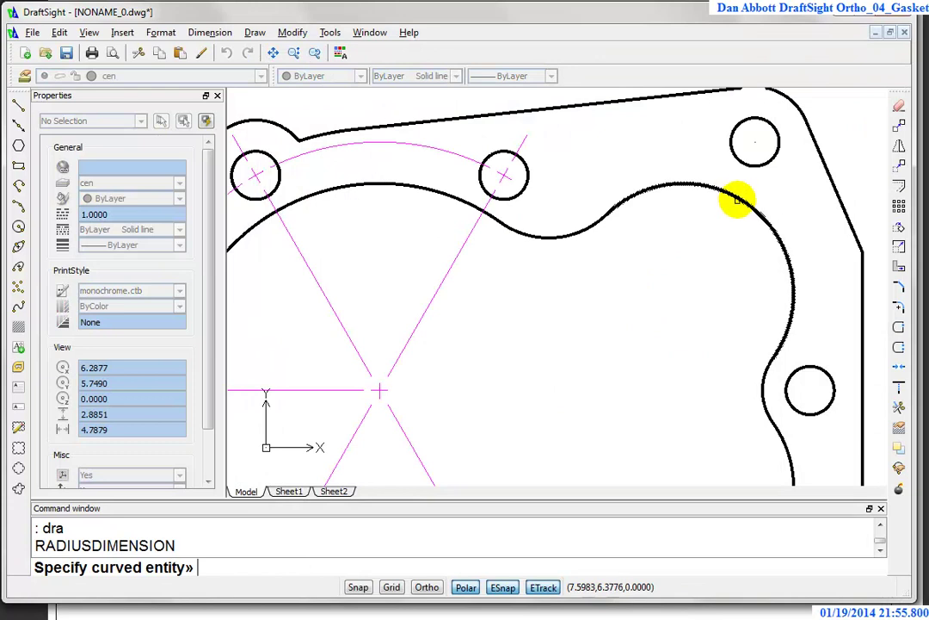
{"action": "left_click", "coordinate": [738, 197]}
{"action": "left_click", "coordinate": [535, 366]}
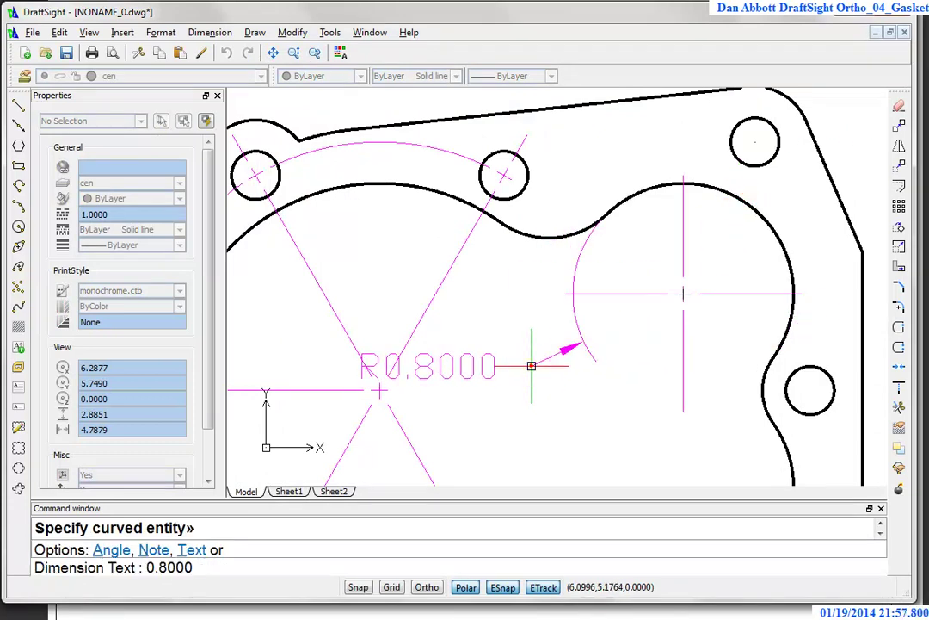
{"action": "key", "text": "Escape"}
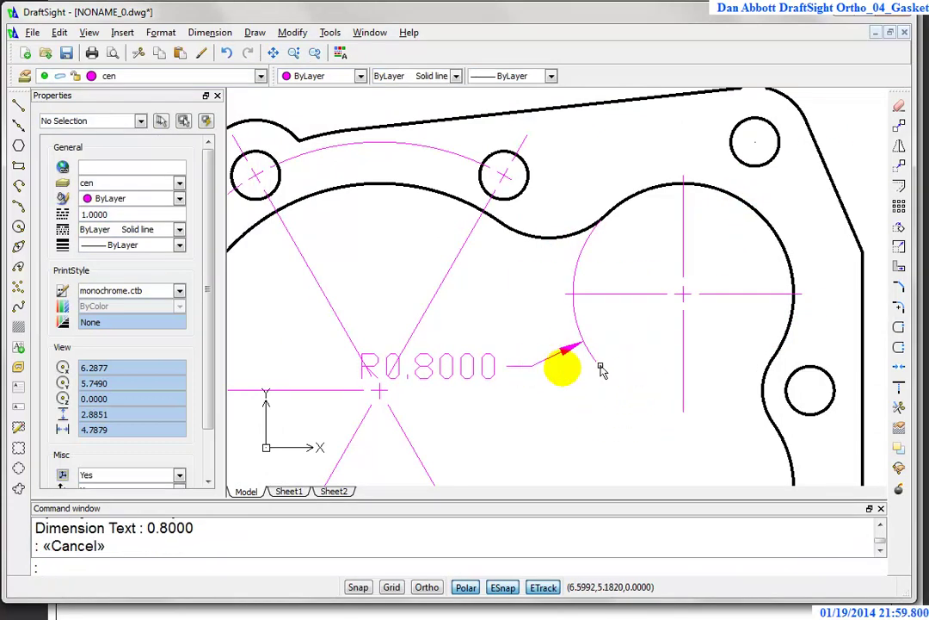
{"action": "left_click", "coordinate": [544, 357]}
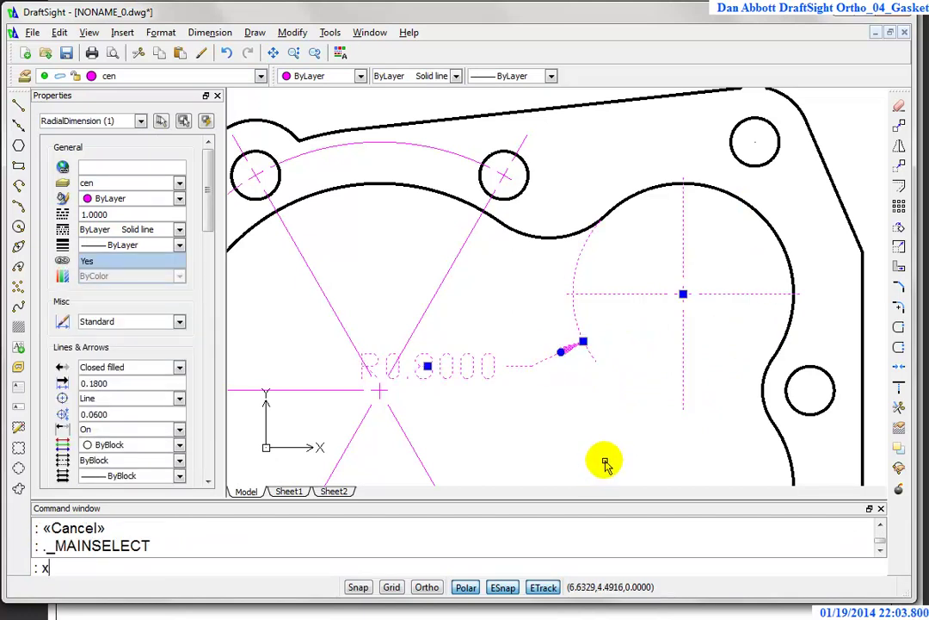
{"action": "key", "text": "Return"}
Step: Erase the exploded leader, arrow and R0.8000 text
{"action": "left_click", "coordinate": [624, 323]}
{"action": "left_click", "coordinate": [520, 405]}
{"action": "type", "text": "e"}
{"action": "key", "text": "Return"}
{"action": "left_click", "coordinate": [517, 351]}
{"action": "left_click", "coordinate": [454, 419]}
{"action": "type", "text": "e"}
{"action": "key", "text": "Return"}
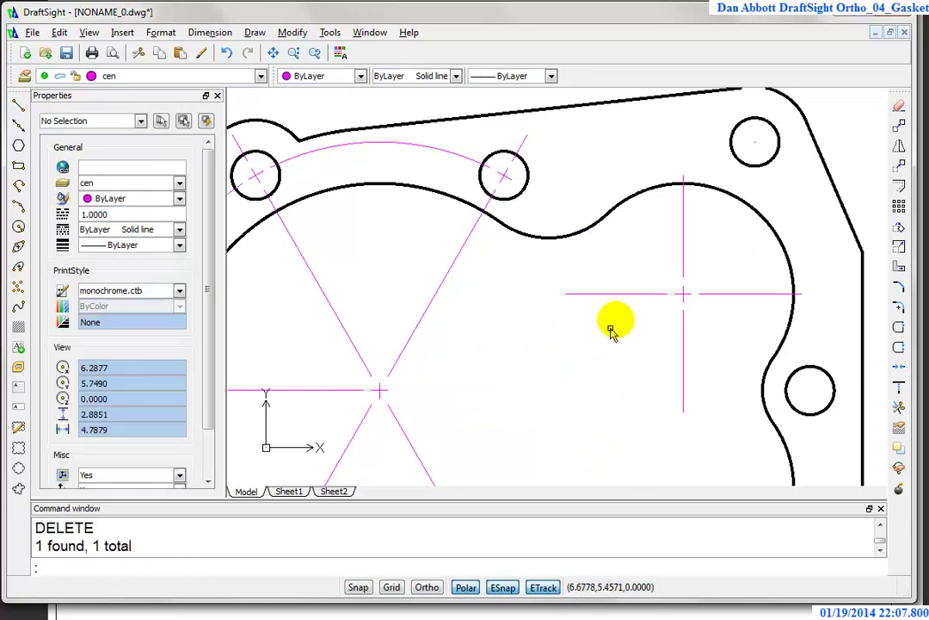
Step: Delete the lower and left centerline arms, keeping only the upper and right ones
{"action": "left_click", "coordinate": [733, 343]}
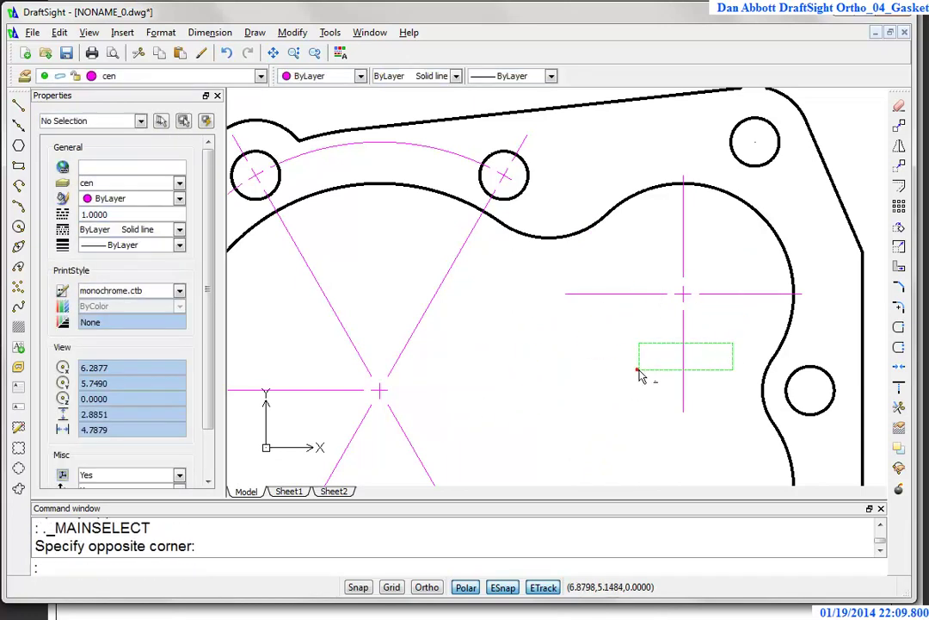
{"action": "left_click", "coordinate": [638, 372]}
{"action": "left_click", "coordinate": [645, 288]}
{"action": "left_click", "coordinate": [569, 351]}
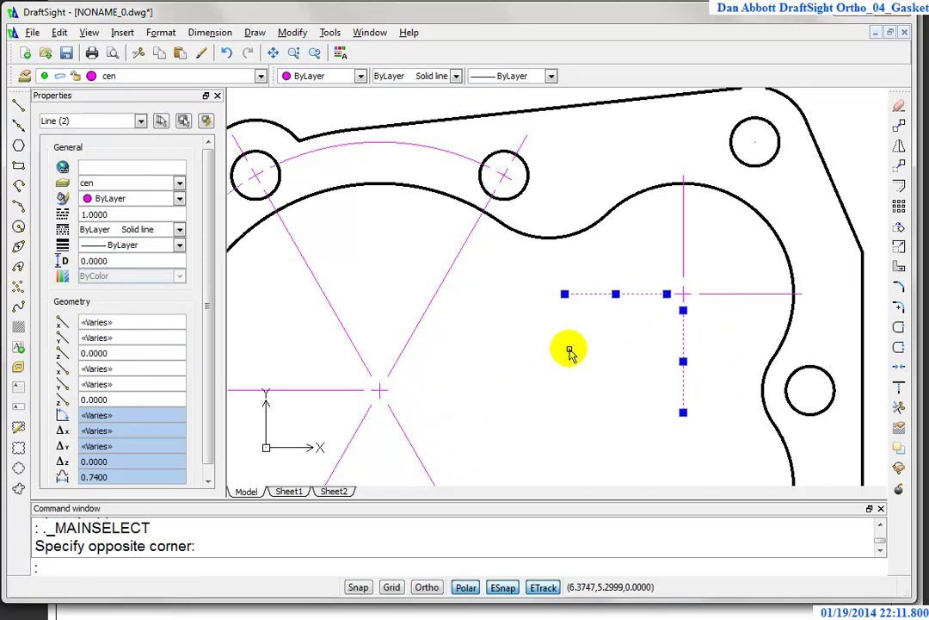
{"action": "key", "text": "Delete"}
{"action": "scroll", "coordinate": [587, 384], "scroll_direction": "down", "scroll_amount": 3}
{"action": "mouse_move", "coordinate": [706, 380]}
{"action": "middle_mouse_down"}
{"action": "mouse_move", "coordinate": [710, 320]}
{"action": "mouse_move", "coordinate": [623, 344]}
{"action": "mouse_move", "coordinate": [637, 333]}
{"action": "middle_mouse_up"}
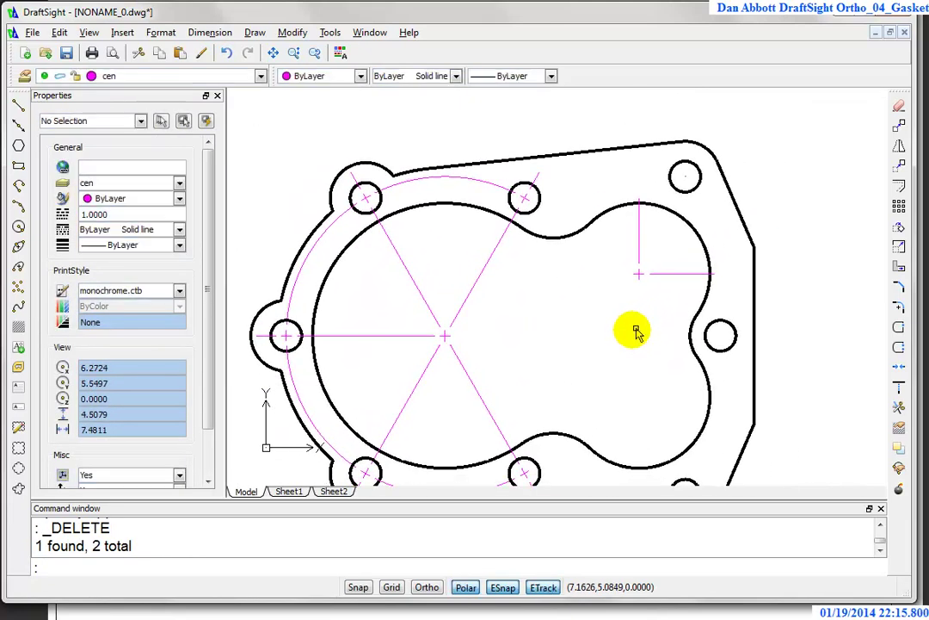
Step: Begin mirroring the lobe's center mark lines with MI, then cancel the first attempt
{"action": "type", "text": "mi"}
{"action": "key", "text": "Return"}
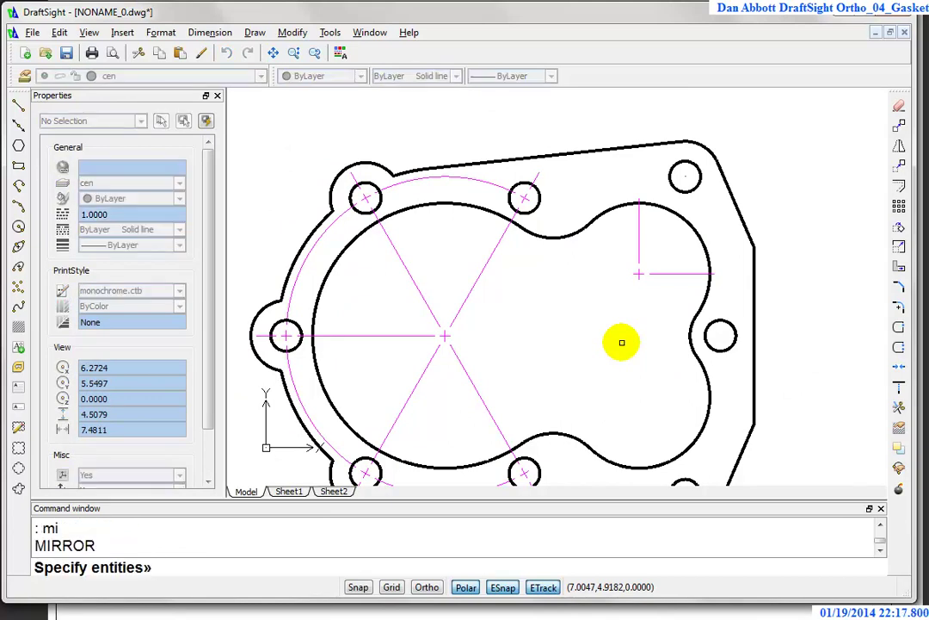
{"action": "left_click", "coordinate": [609, 312]}
{"action": "key", "text": "Return"}
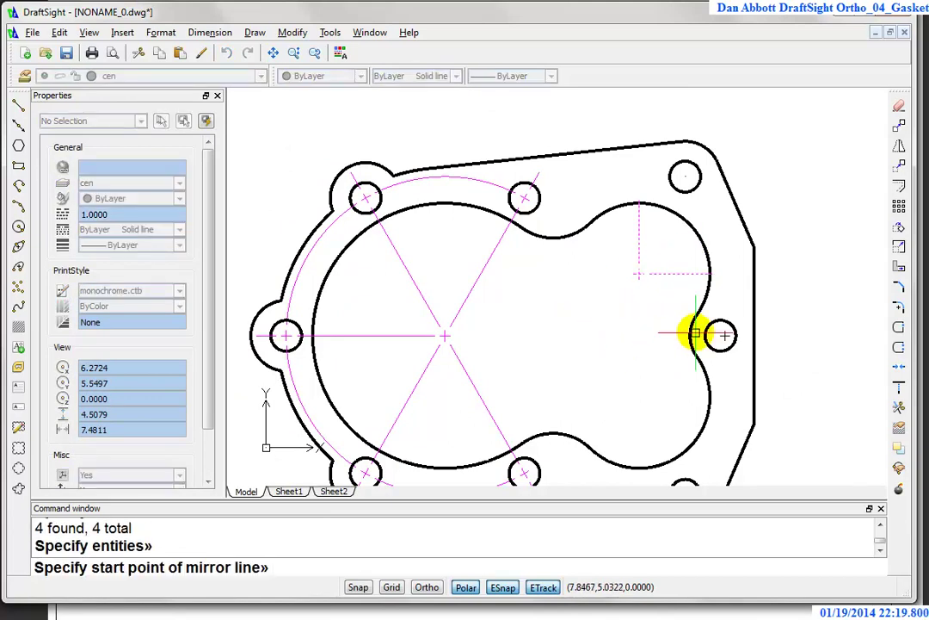
{"action": "left_click", "coordinate": [724, 336]}
{"action": "left_click", "coordinate": [596, 336]}
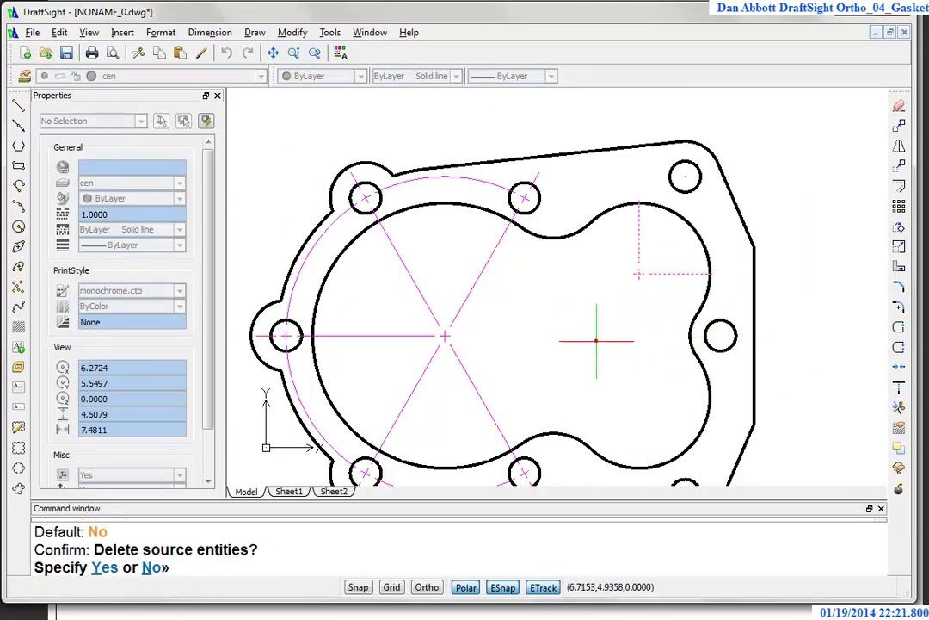
{"action": "right_click", "coordinate": [596, 338]}
Step: Mirror the four center-mark lines about a horizontal line through the right hole's centre
{"action": "key", "text": "Return"}
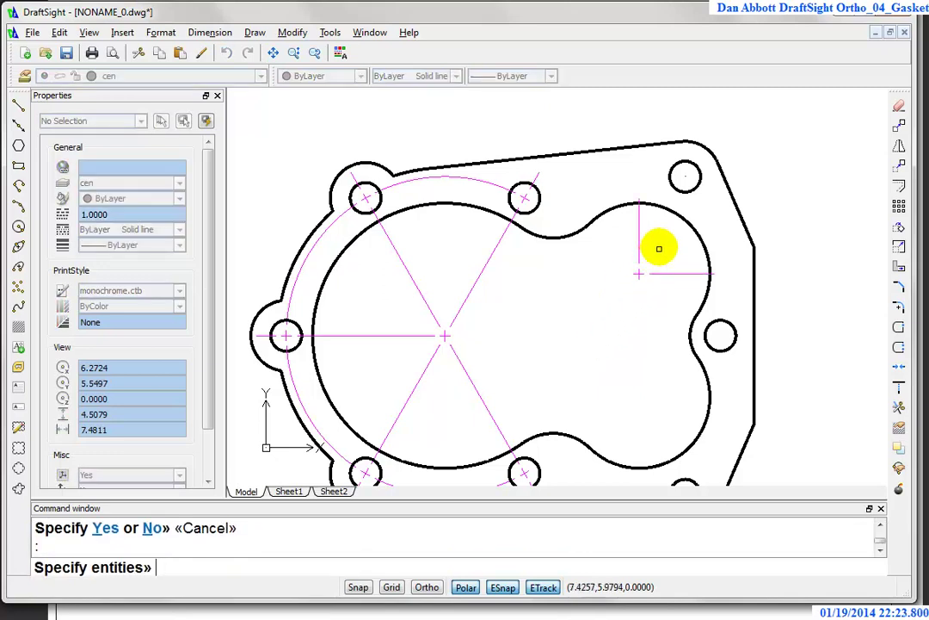
{"action": "left_click", "coordinate": [659, 246]}
{"action": "left_click", "coordinate": [596, 317]}
{"action": "key", "text": "Return"}
{"action": "left_click", "coordinate": [694, 335]}
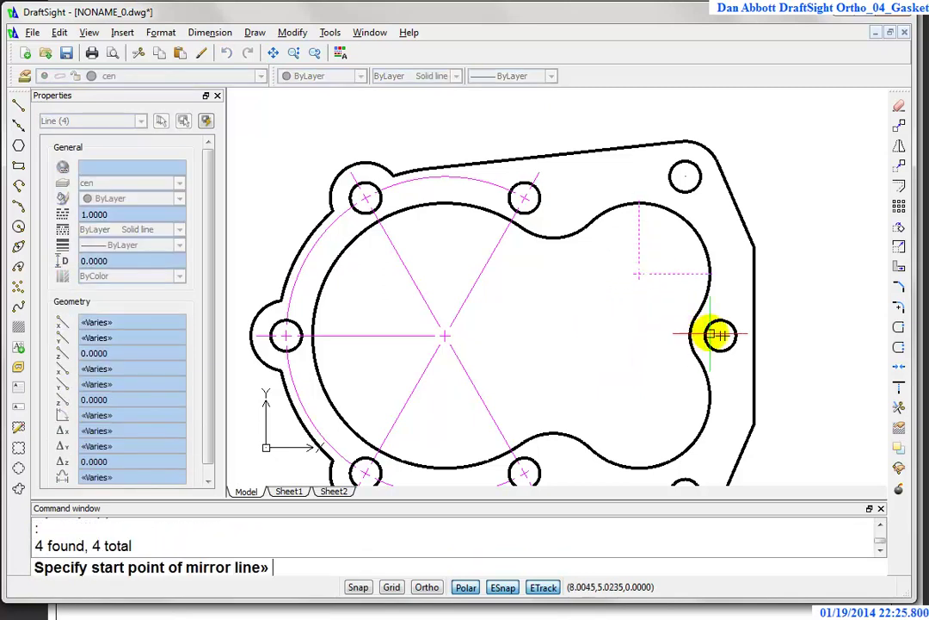
{"action": "left_click", "coordinate": [720, 335]}
{"action": "left_click", "coordinate": [589, 335]}
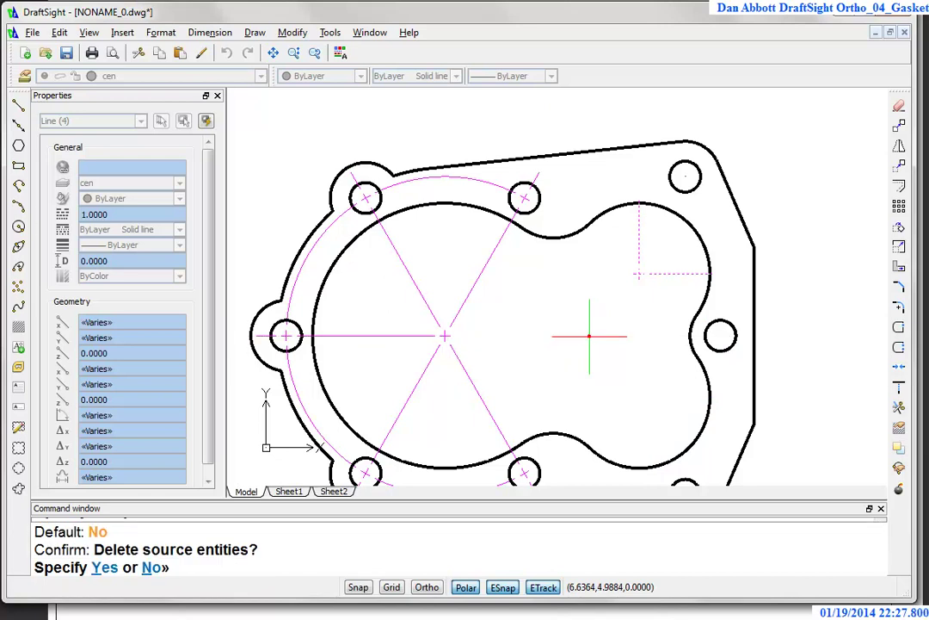
{"action": "scroll", "coordinate": [698, 207], "scroll_direction": "up", "scroll_amount": 2}
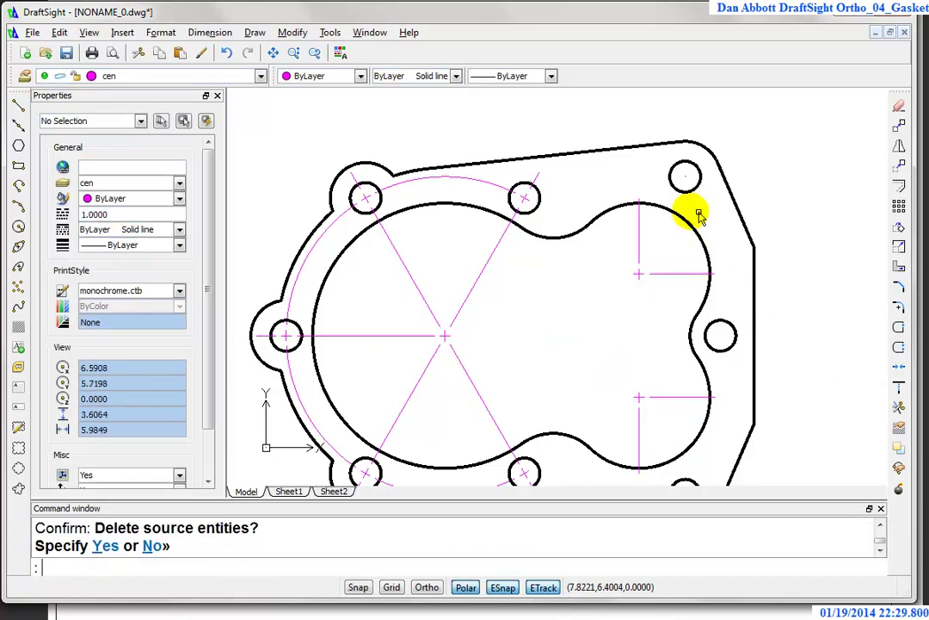
{"action": "middle_click_drag", "start_coordinate": [699, 207], "coordinate": [600, 295]}
Step: Place a Ø0.3500 diameter dimension on the top-right bolt hole with DDI
{"action": "type", "text": "dde"}
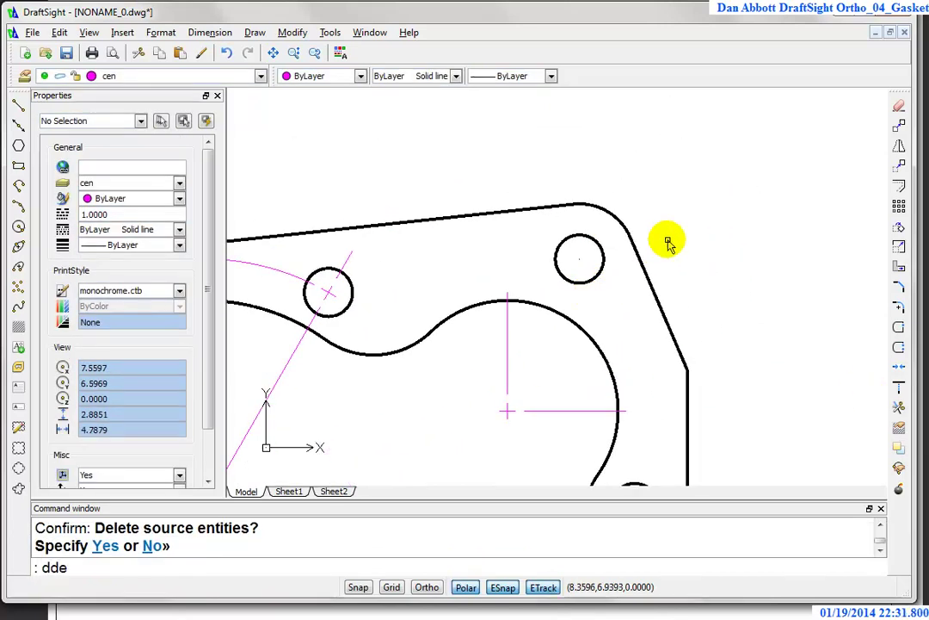
{"action": "key", "text": "Return"}
{"action": "type", "text": "ddi"}
{"action": "key", "text": "Return"}
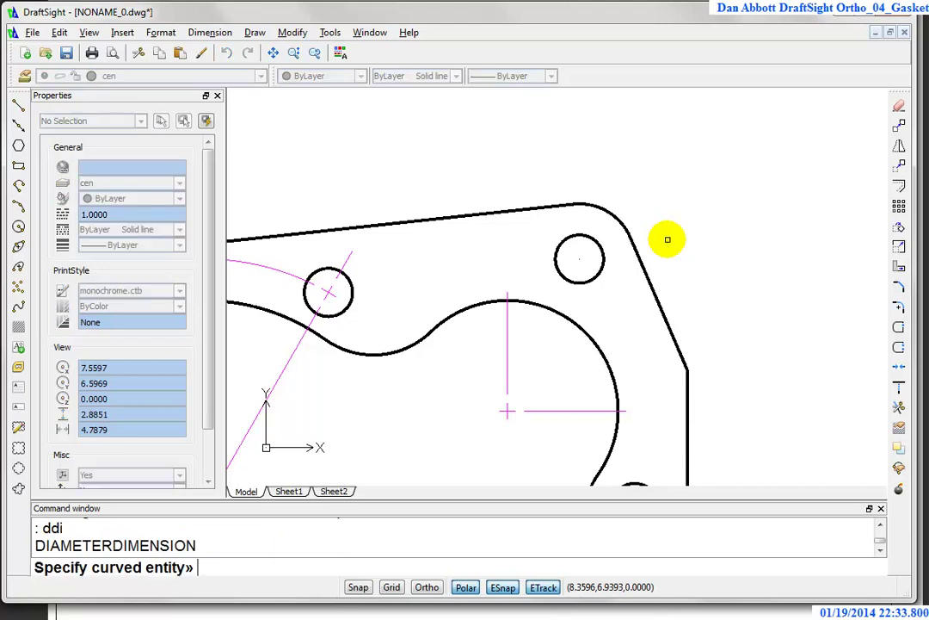
{"action": "left_click", "coordinate": [598, 244]}
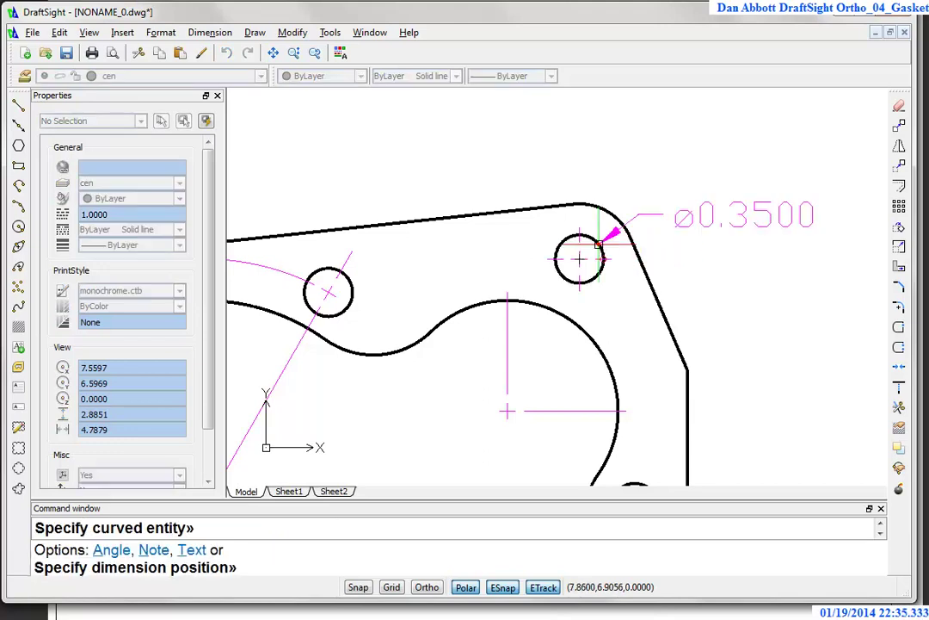
{"action": "left_click", "coordinate": [683, 160]}
{"action": "key", "text": "Escape"}
Step: Explode the Ø0.3500 diameter dimension into its parts
{"action": "type", "text": "x"}
{"action": "key", "text": "Return"}
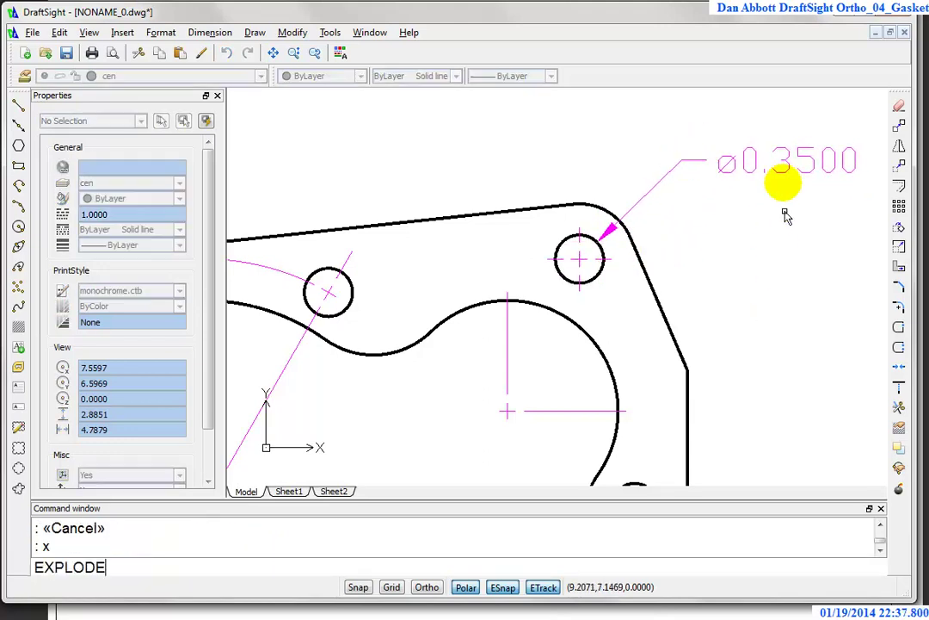
{"action": "left_click", "coordinate": [785, 177]}
{"action": "left_click", "coordinate": [699, 160]}
{"action": "key", "text": "Return"}
Step: Delete the exploded text, leader and arrowhead, leaving only the magenta centerline cross
{"action": "left_click", "coordinate": [829, 129]}
{"action": "left_click", "coordinate": [664, 208]}
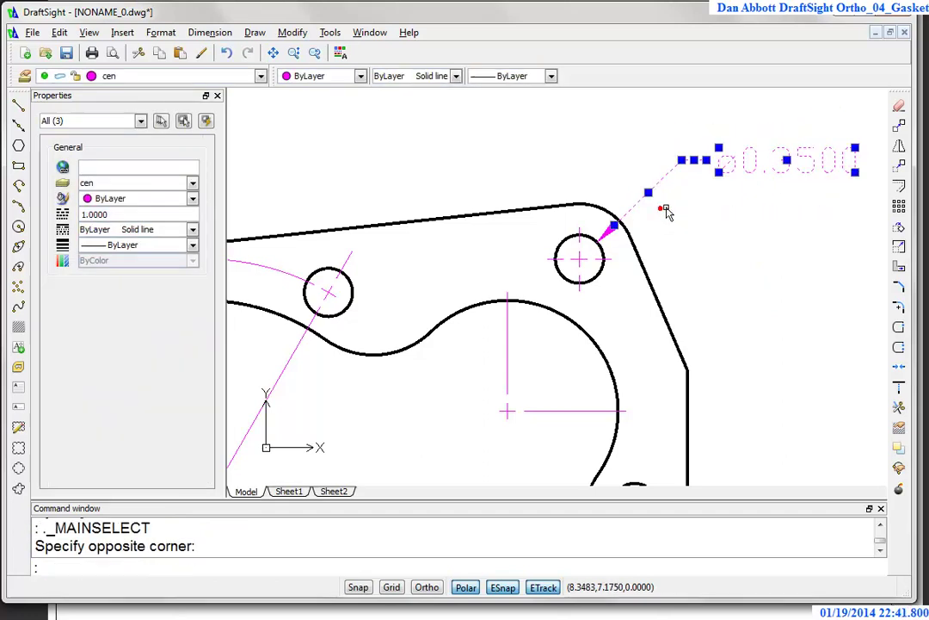
{"action": "key", "text": "Delete"}
{"action": "left_click", "coordinate": [611, 231]}
{"action": "key", "text": "Delete"}
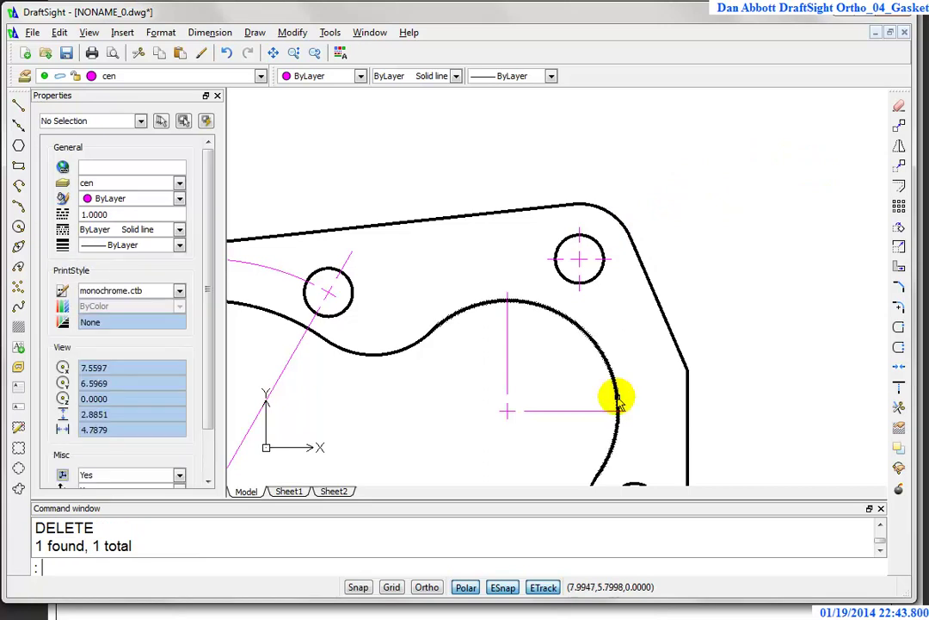
{"action": "scroll", "coordinate": [616, 395], "scroll_direction": "down", "scroll_amount": 2}
{"action": "middle_click_drag", "start_coordinate": [654, 368], "coordinate": [626, 269]}
{"action": "type", "text": "c"}
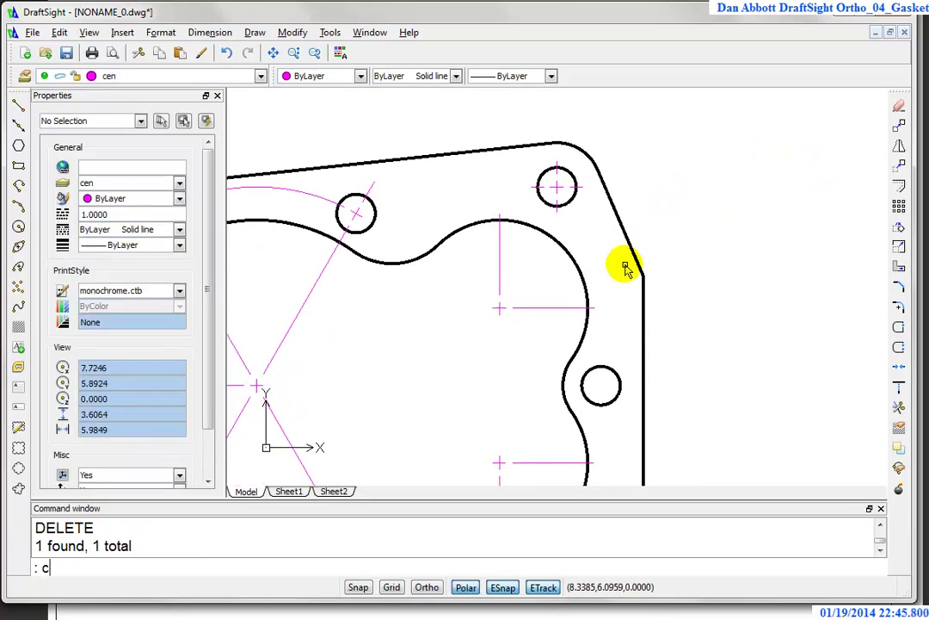
{"action": "type", "text": "p"}
{"action": "key", "text": "Return"}
Step: Copy the top-right hole's magenta center mark onto the middle-right and lower-right bolt holes
{"action": "scroll", "coordinate": [543, 224], "scroll_direction": "up", "scroll_amount": 2}
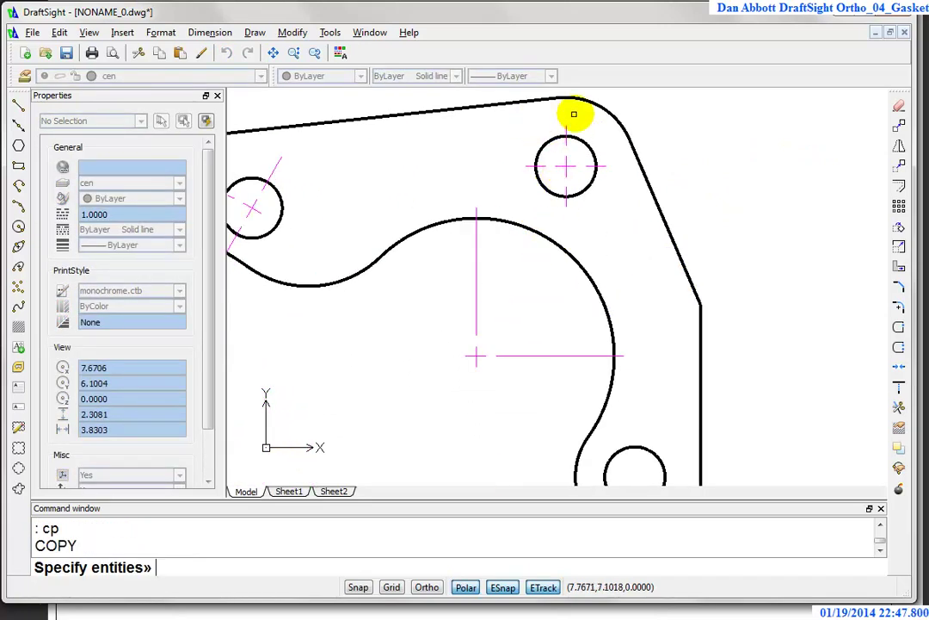
{"action": "left_click", "coordinate": [574, 194]}
{"action": "left_click", "coordinate": [510, 161]}
{"action": "key", "text": "Return"}
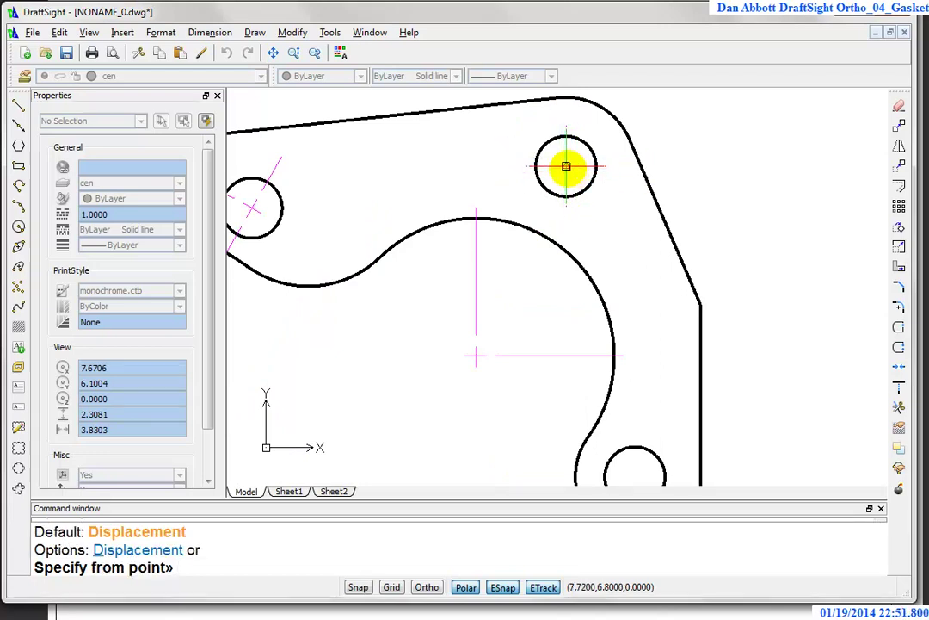
{"action": "left_click", "coordinate": [566, 166]}
{"action": "middle_click_drag", "start_coordinate": [611, 288], "coordinate": [531, 139]}
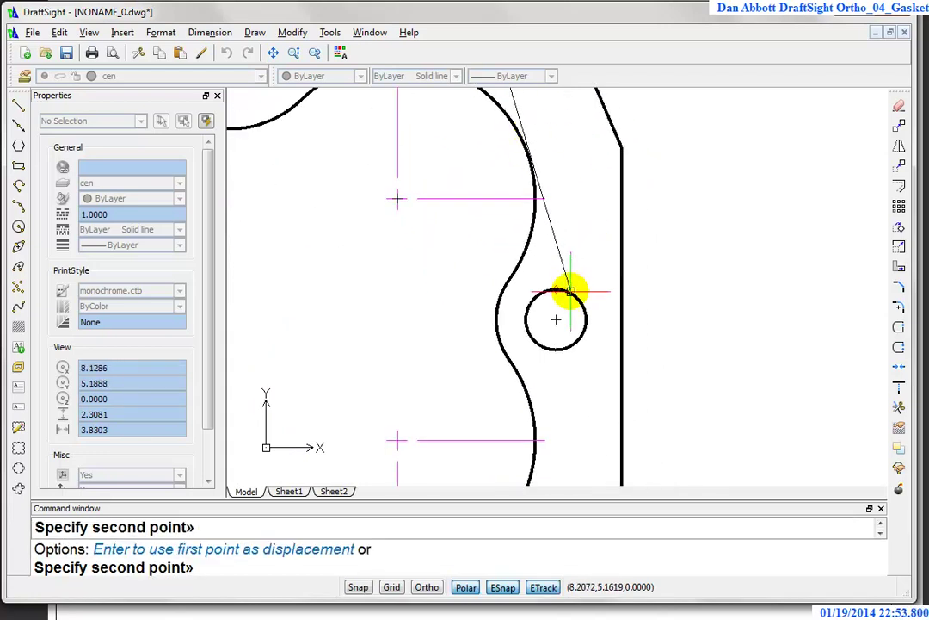
{"action": "left_click", "coordinate": [556, 319]}
{"action": "middle_click_drag", "start_coordinate": [591, 456], "coordinate": [710, 135]}
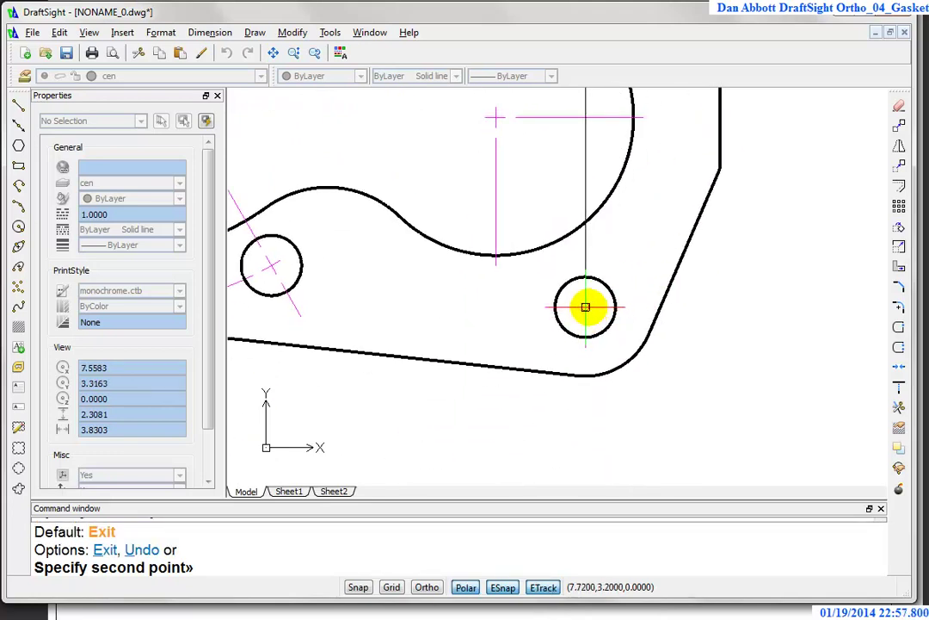
{"action": "key", "text": "Escape"}
{"action": "scroll", "coordinate": [606, 353], "scroll_direction": "down", "scroll_amount": 5}
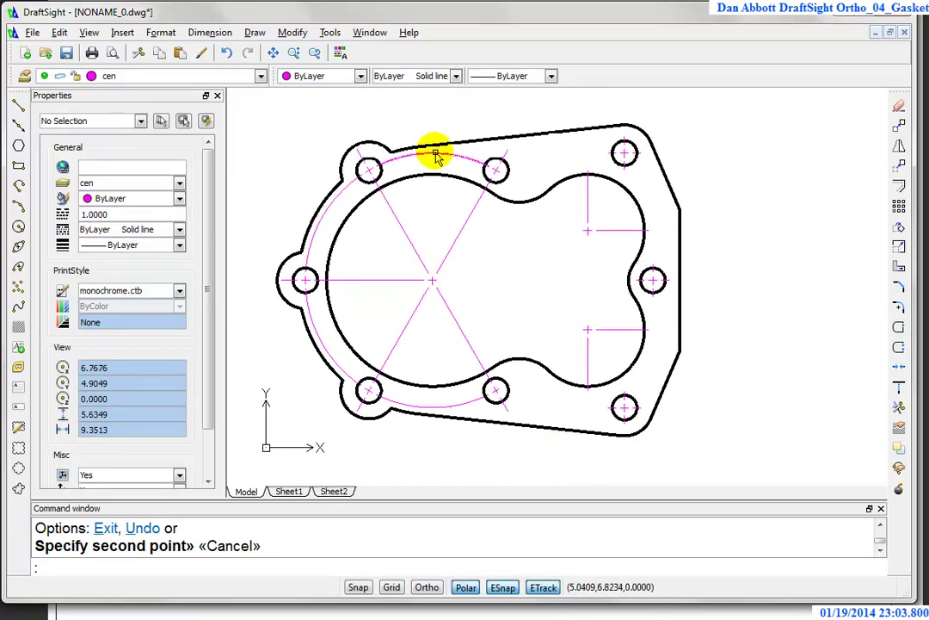
{"action": "scroll", "coordinate": [431, 215], "scroll_direction": "up", "scroll_amount": 1}
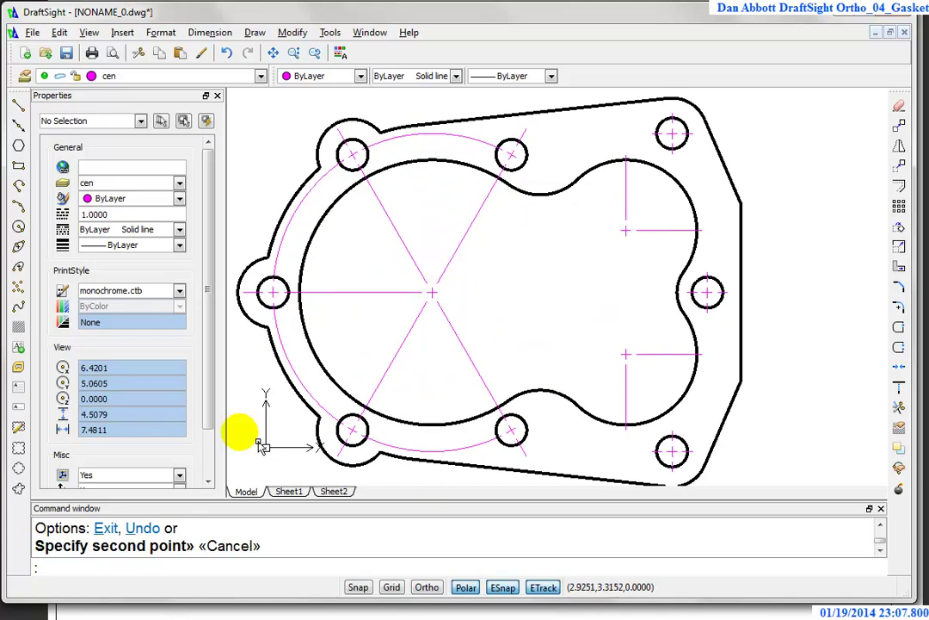
{"action": "mouse_move", "coordinate": [825, 379]}
{"action": "middle_mouse_down"}
{"action": "mouse_move", "coordinate": [839, 361]}
{"action": "mouse_move", "coordinate": [836, 384]}
{"action": "middle_mouse_up"}
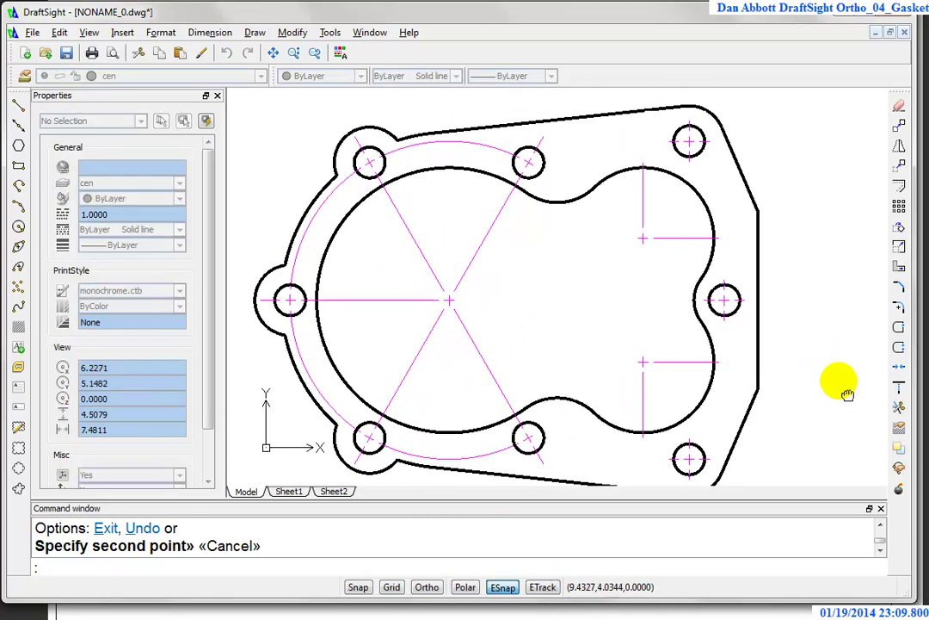